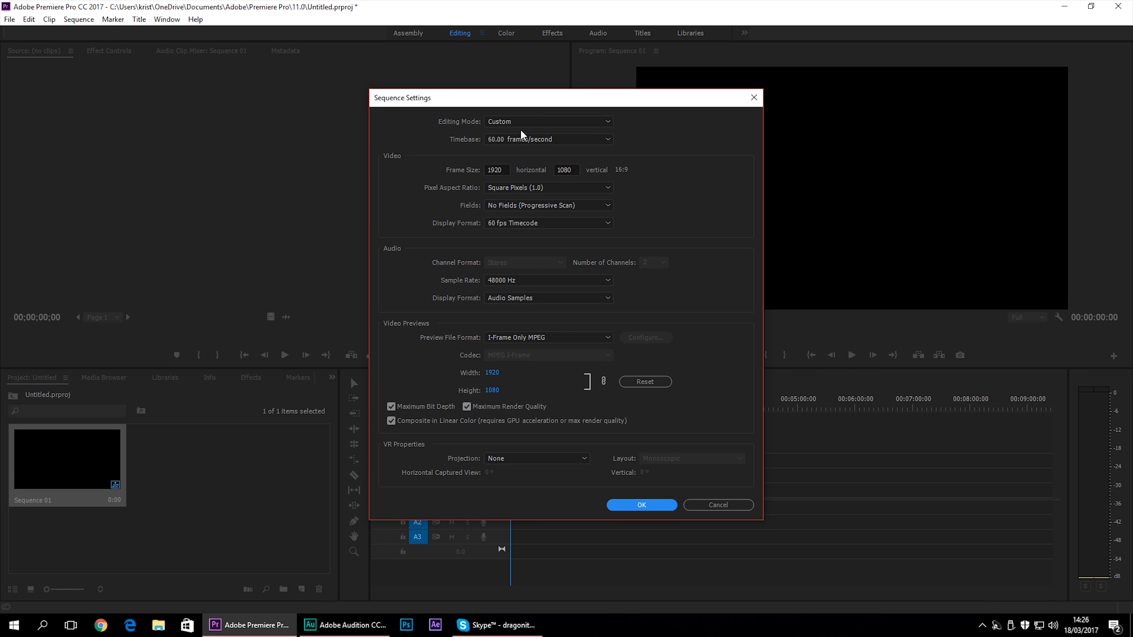
Check the editing mode, timebase and pixel aspect ratio options, keeping Custom, 60.00 frames/second and Square Pixels (1.0), and accept the sequence settings
left_click(543, 121)
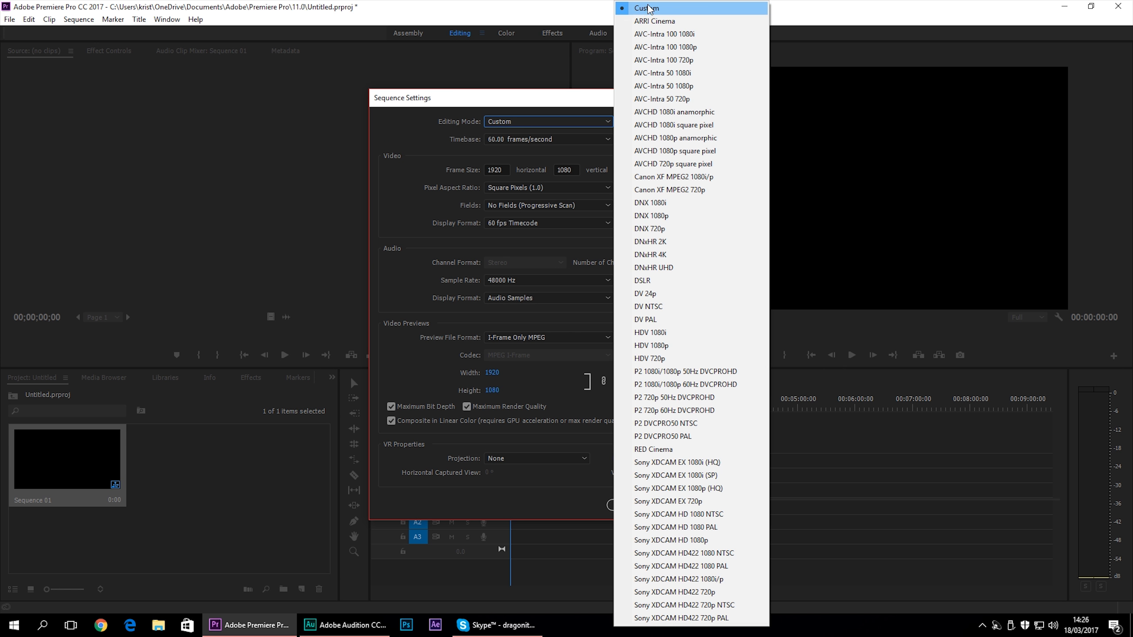
left_click(541, 139)
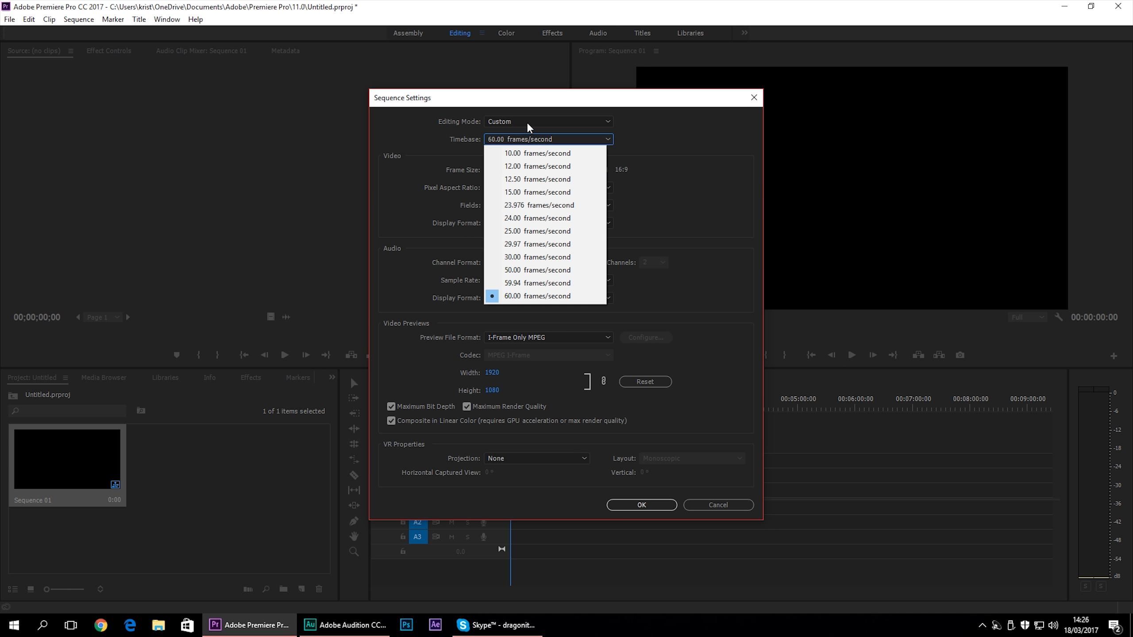
left_click(614, 196)
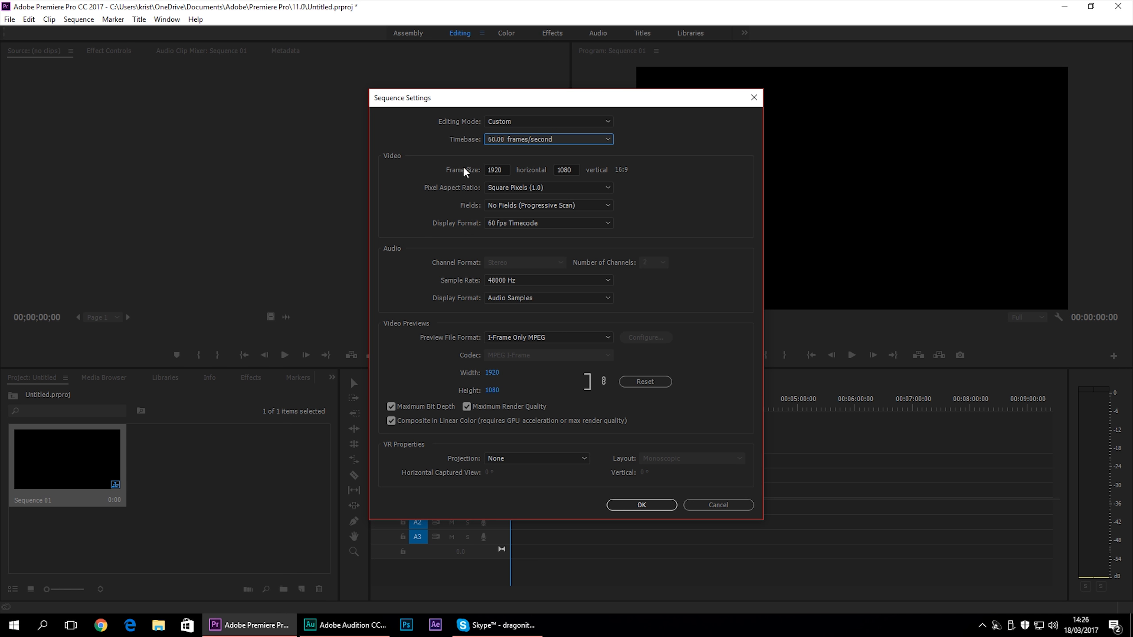
left_click(522, 191)
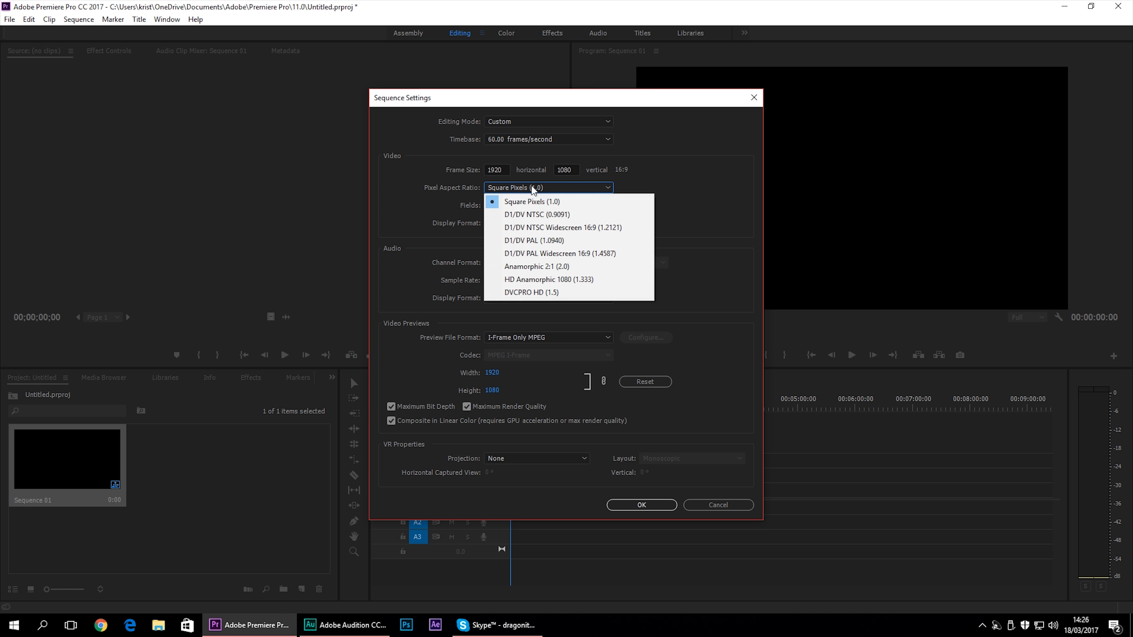
left_click(550, 190)
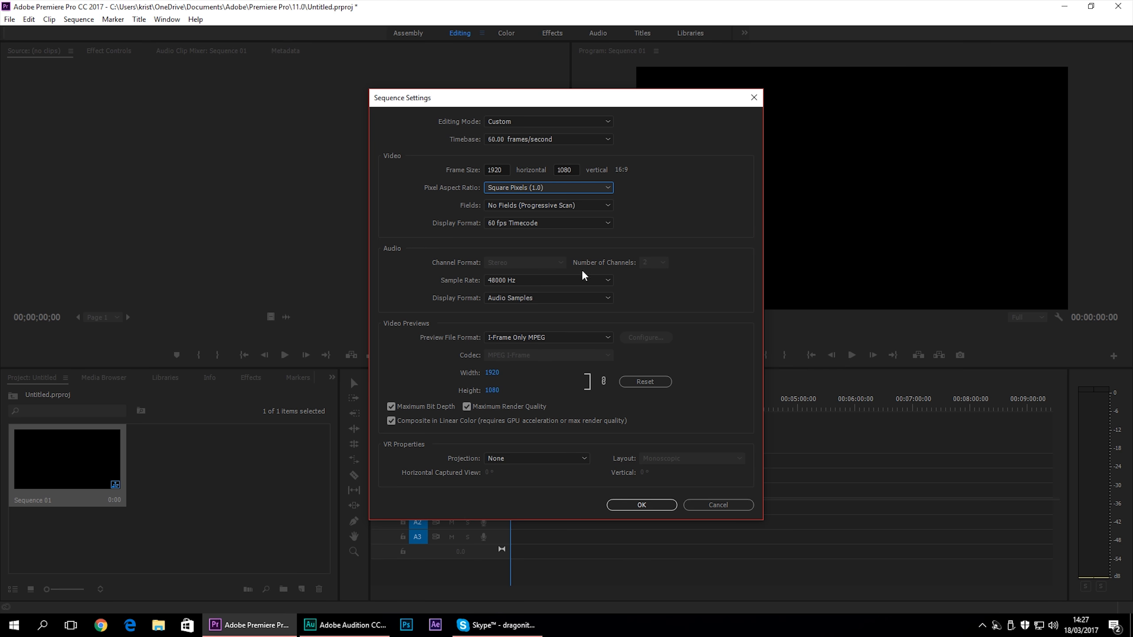
left_click(657, 503)
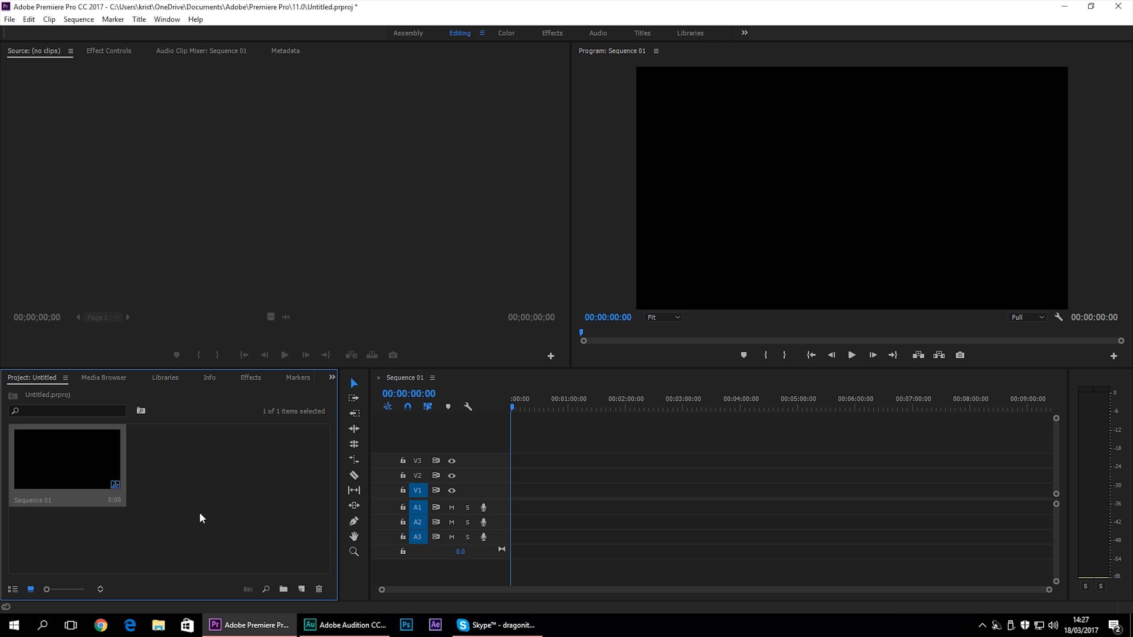
Start a media import and browse to the Commentary folder on the Toshiba 2TB (E:) drive
left_click(158, 480)
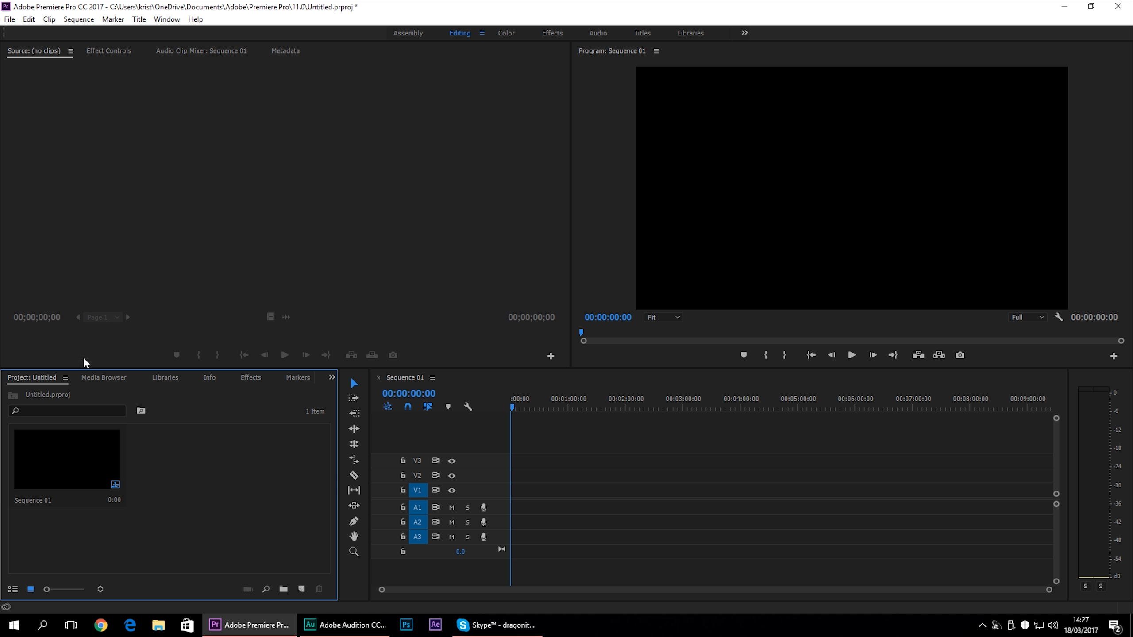
double_click(241, 496)
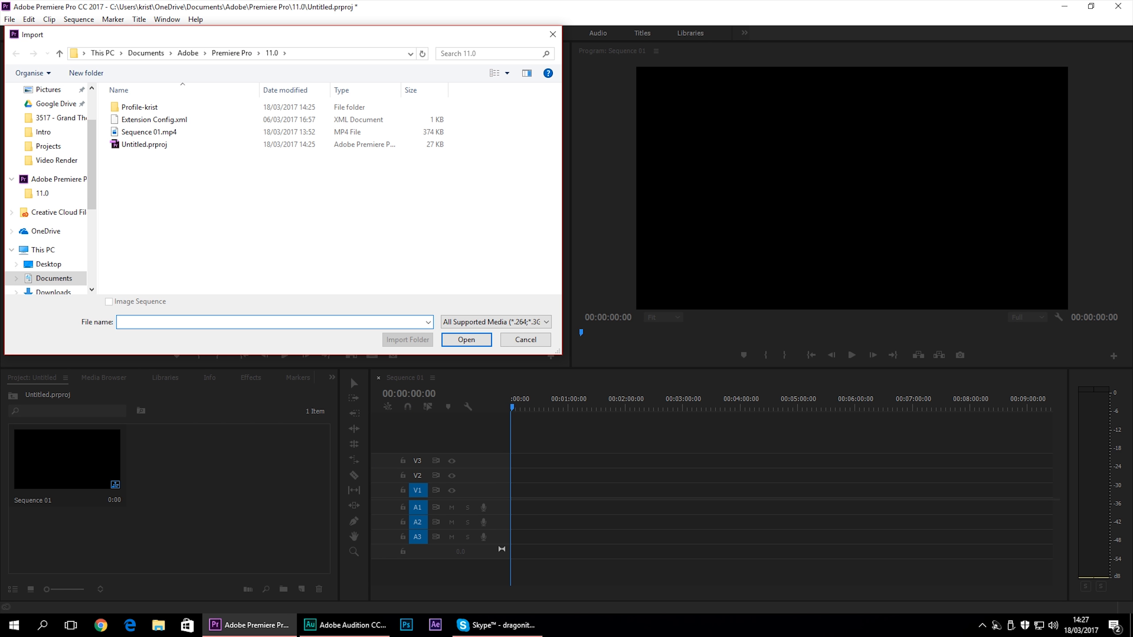
left_click_drag(189, 36, 524, 114)
scroll(401, 326, "down", 3)
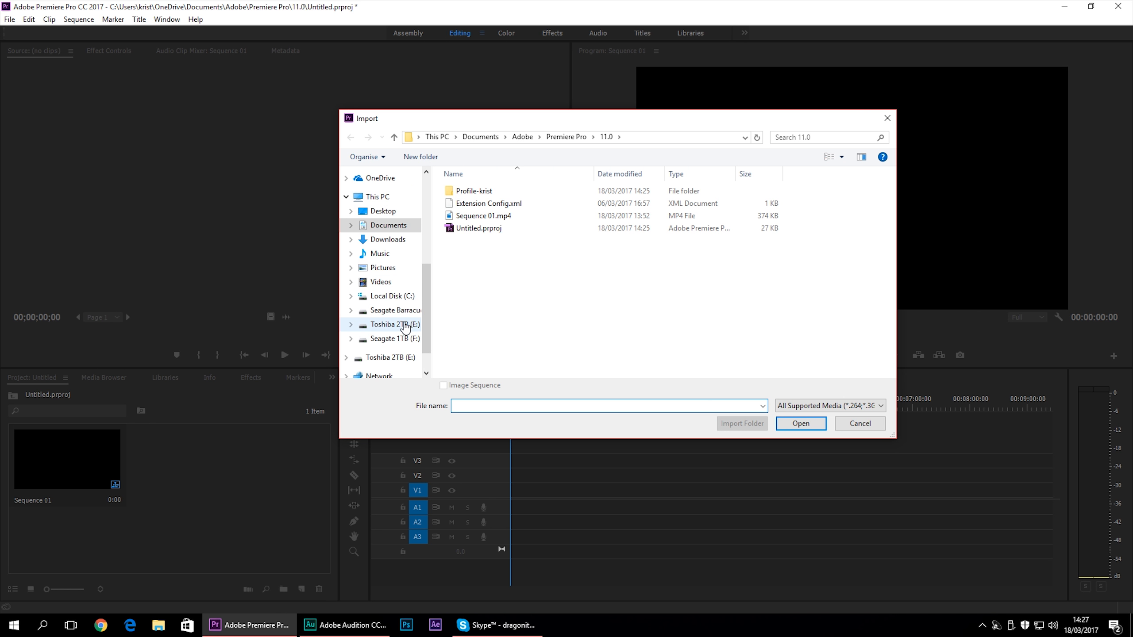
scroll(405, 328, "up", 2)
scroll(404, 318, "down", 2)
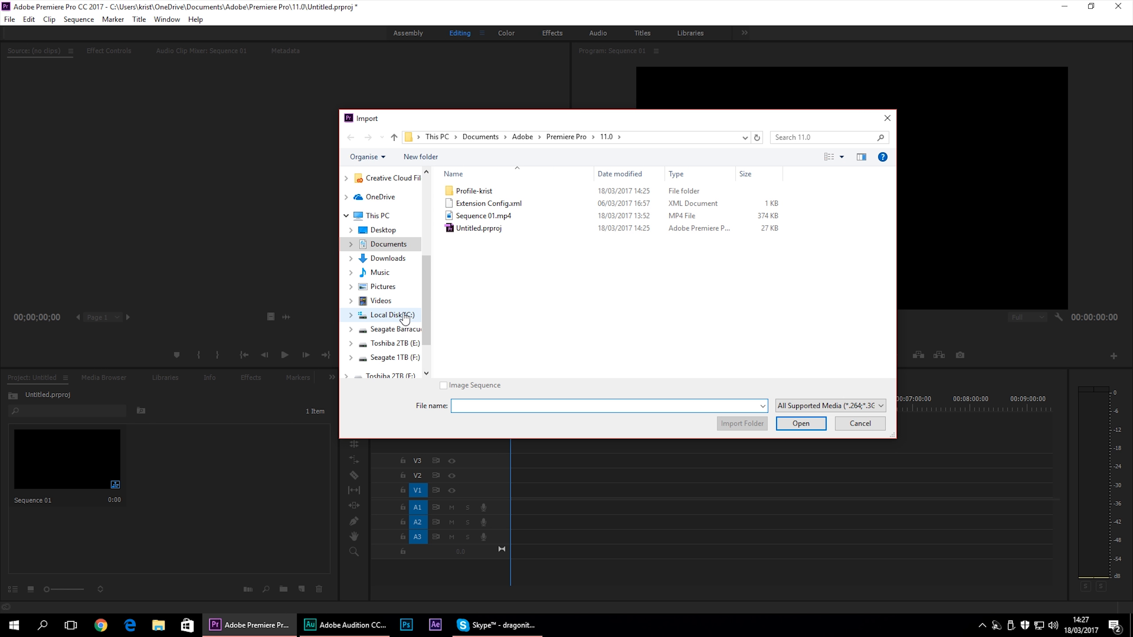
left_click(405, 316)
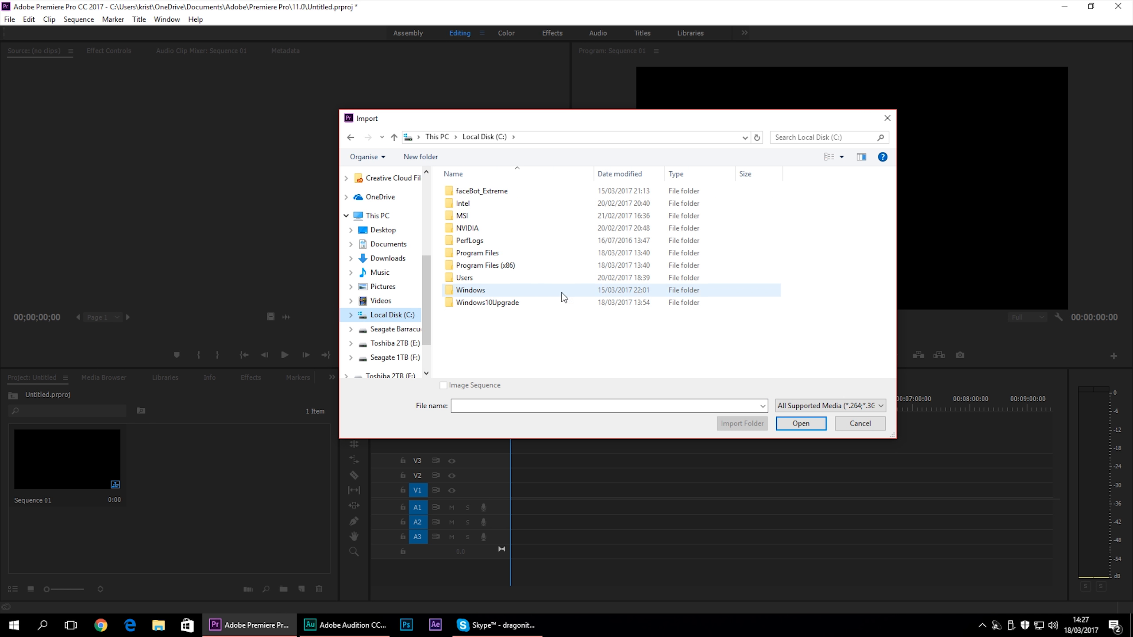
left_click(405, 330)
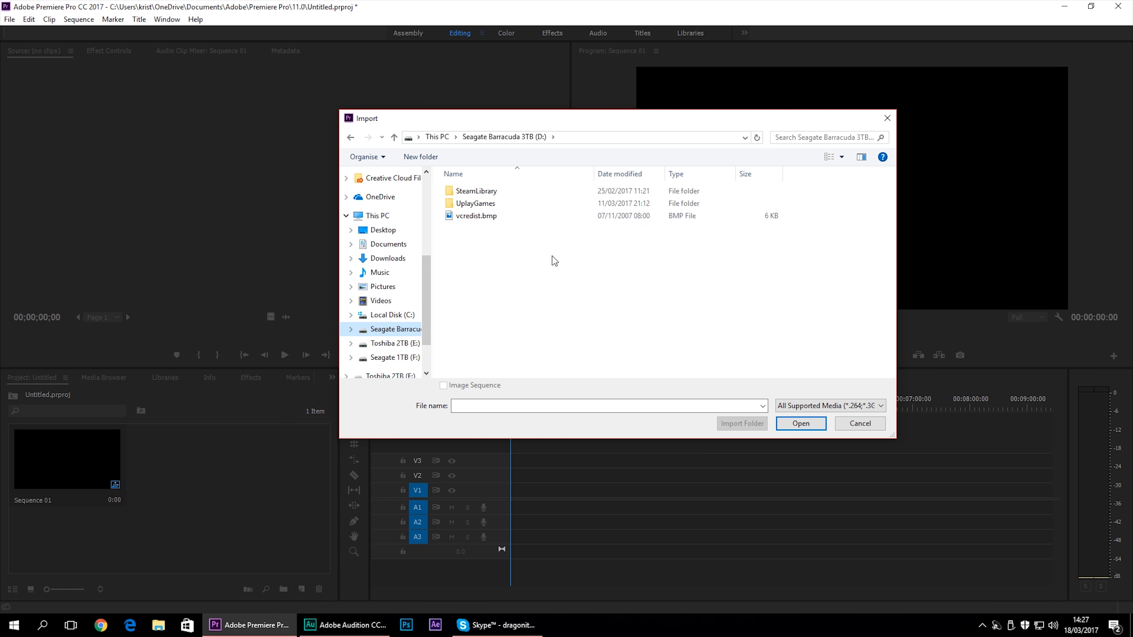
left_click(408, 343)
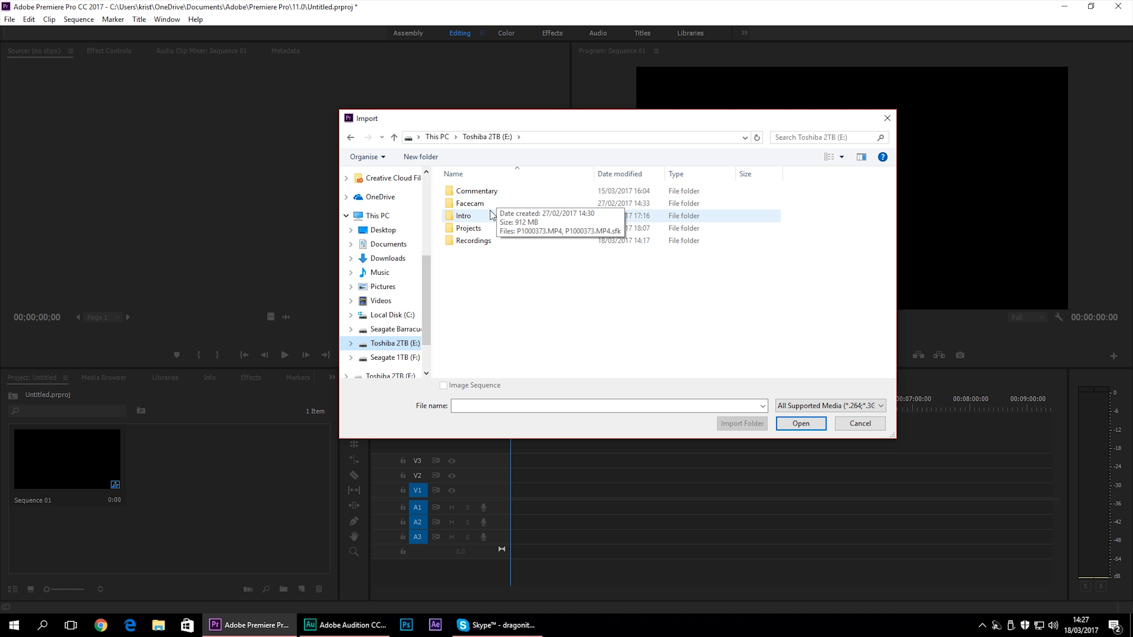
double_click(457, 192)
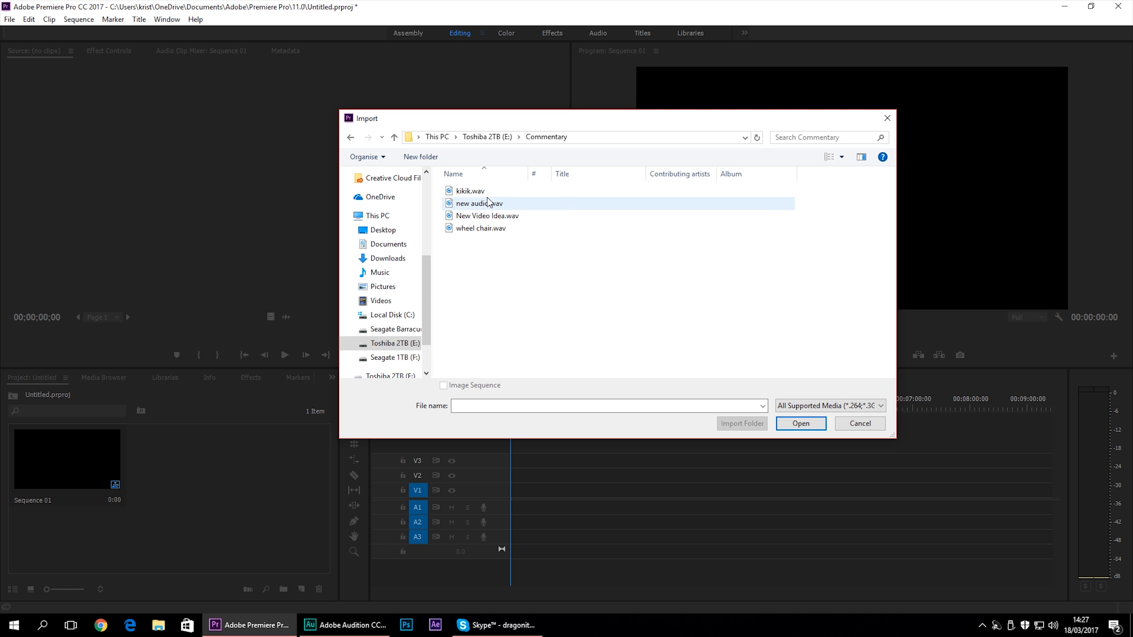
Import the commentary recording new audio.wav into the project
left_click(466, 230)
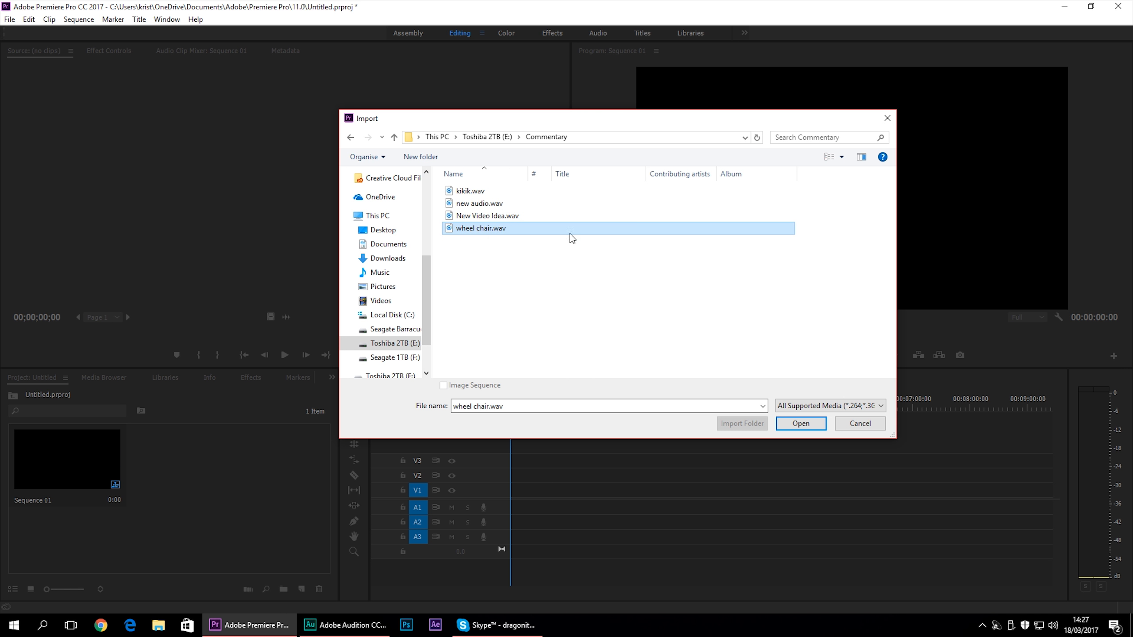
left_click(491, 204)
left_click(499, 193)
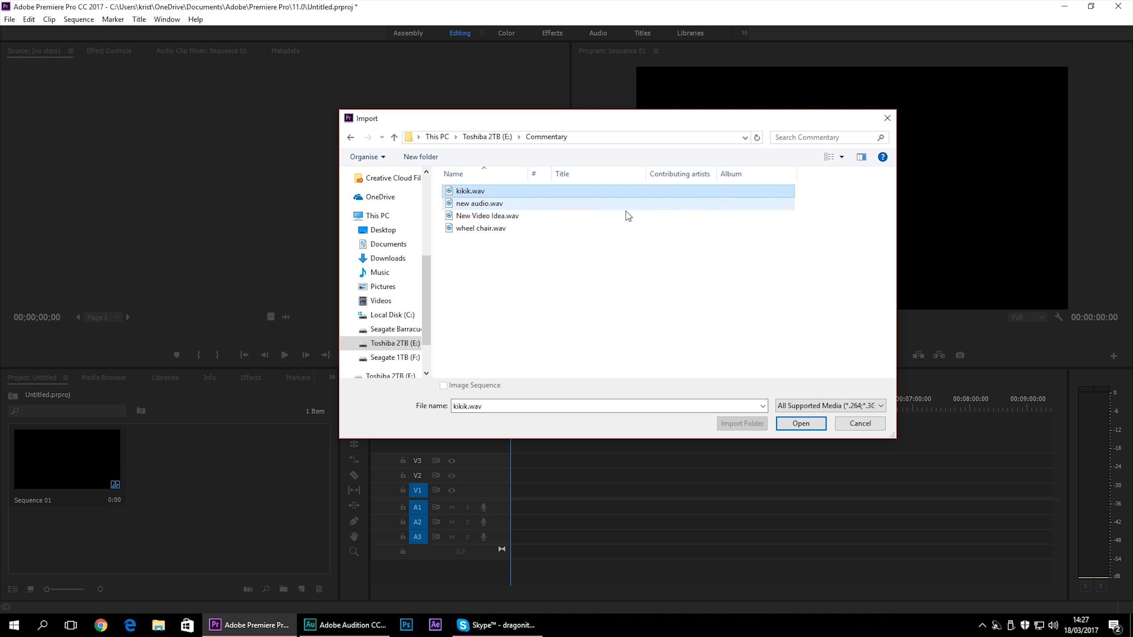
left_click(489, 204)
left_click(786, 422)
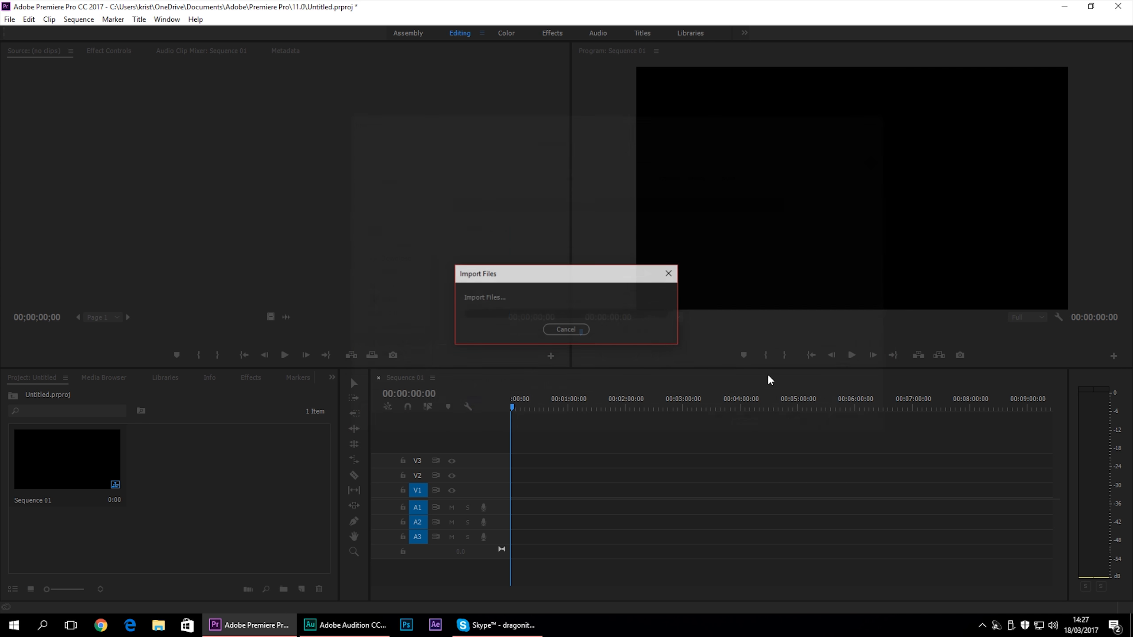
Import the facecam video P1000373.MP4 from the Facecam folder on the Toshiba 2TB (E:) drive
double_click(299, 466)
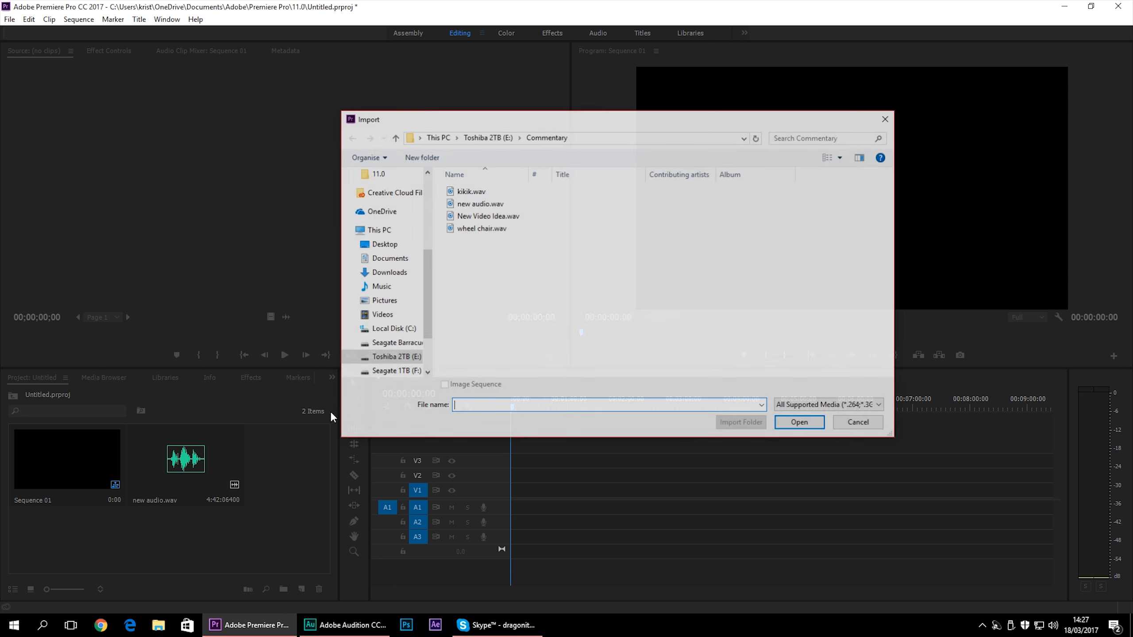
left_click(491, 137)
double_click(481, 203)
left_click(480, 204)
left_click(801, 423)
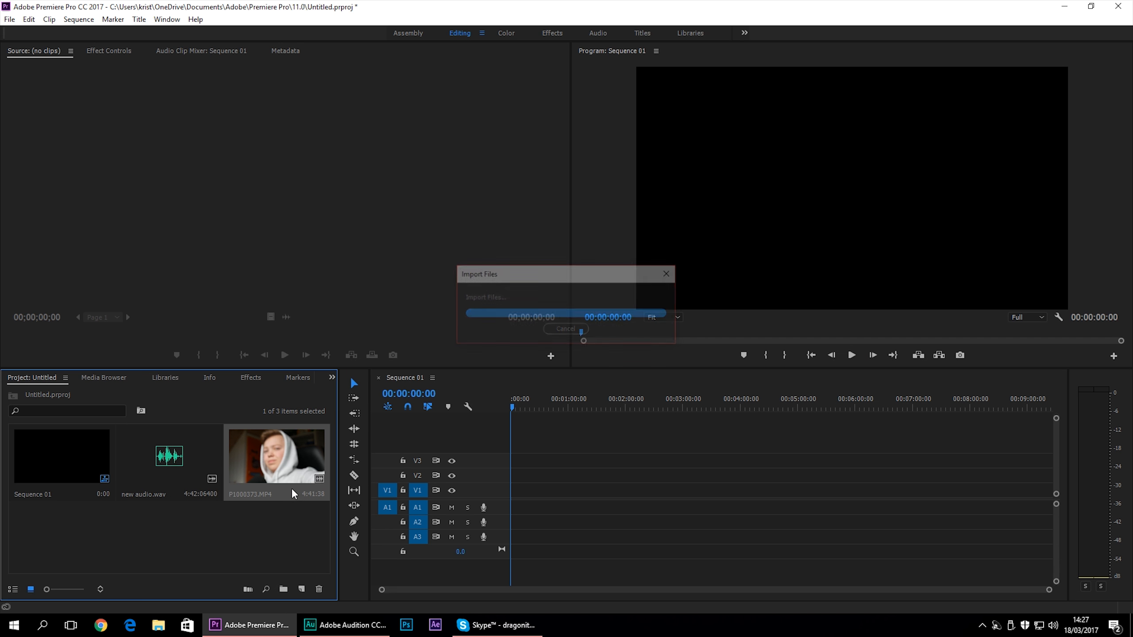
Import the gameplay clip Titanfall 2 03.03.2017 - 15.00.12.02.mp4 from the Titanfall 2 folder within Recordings
left_click(253, 528)
double_click(280, 541)
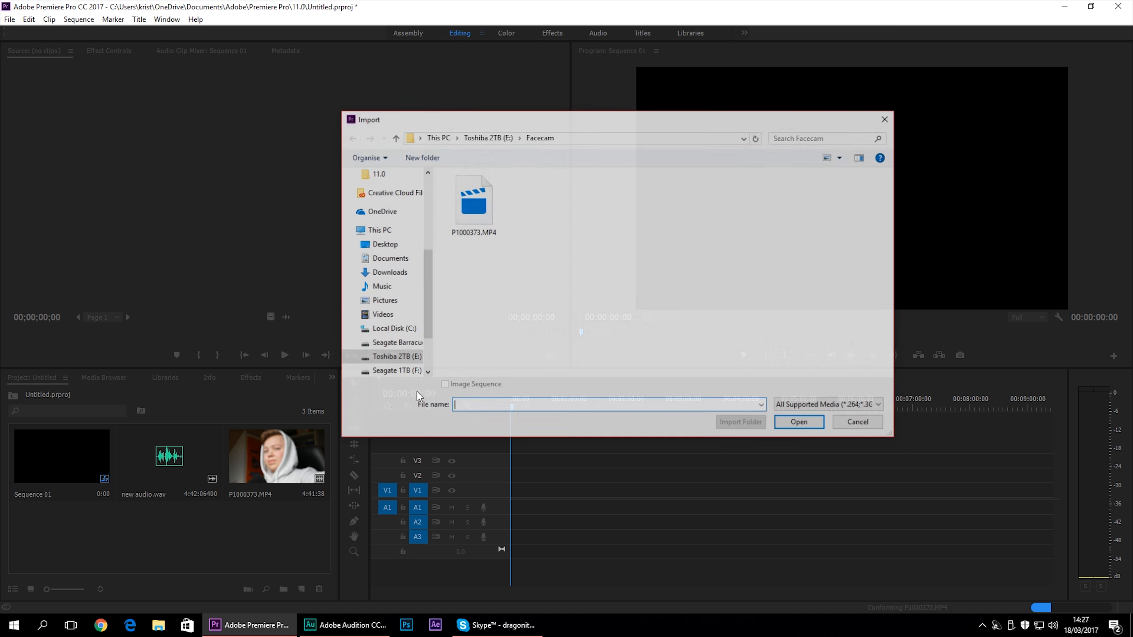
left_click(475, 138)
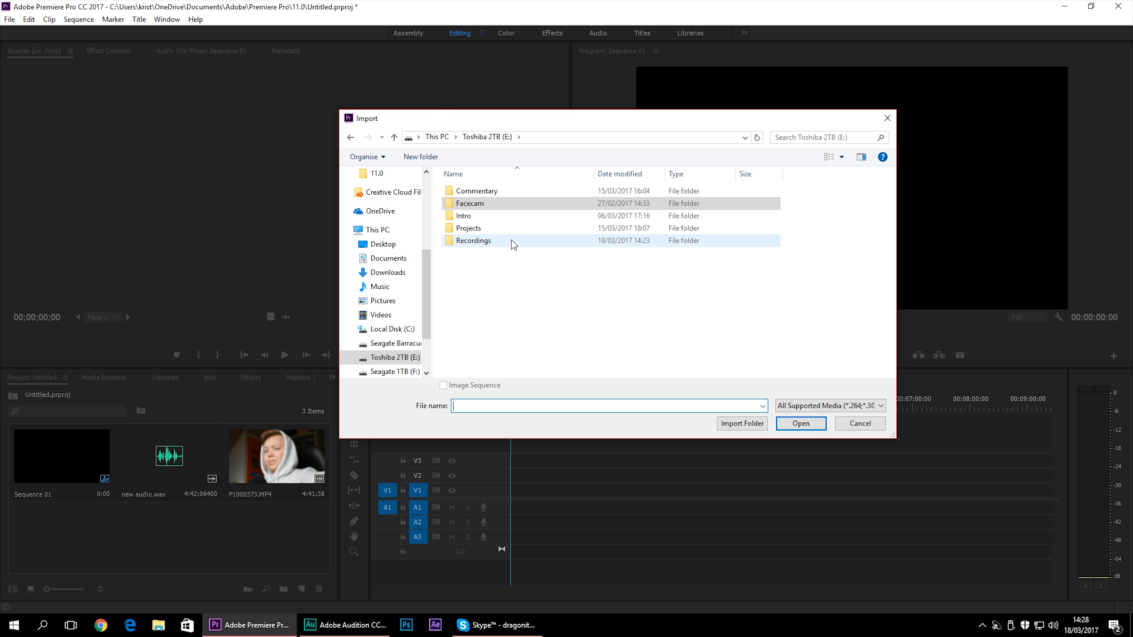
left_click(490, 241)
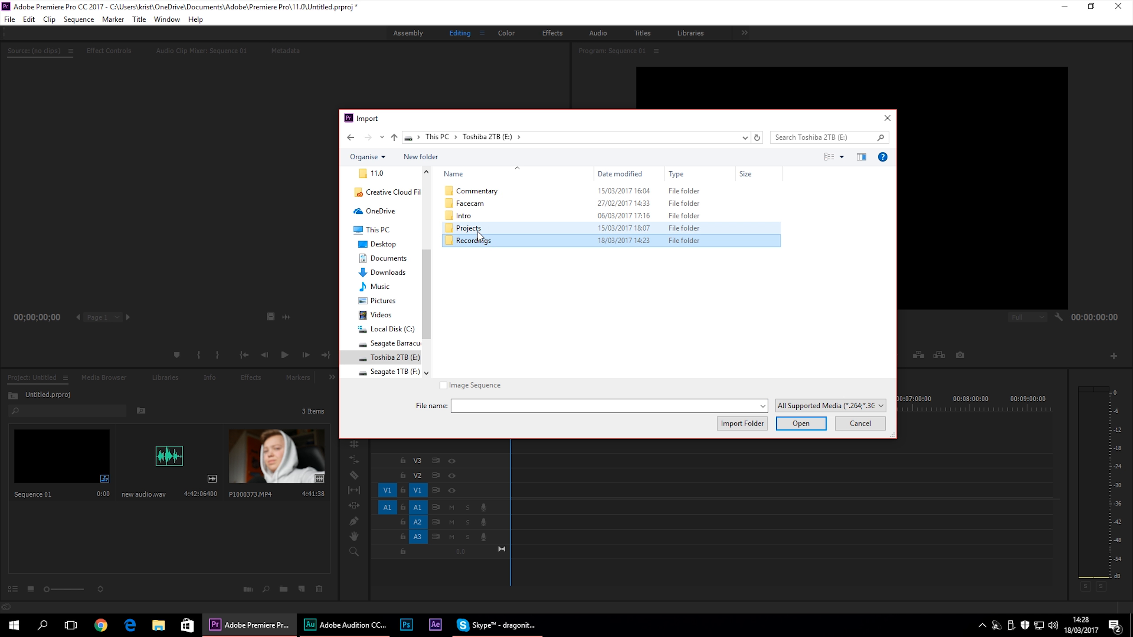
double_click(474, 242)
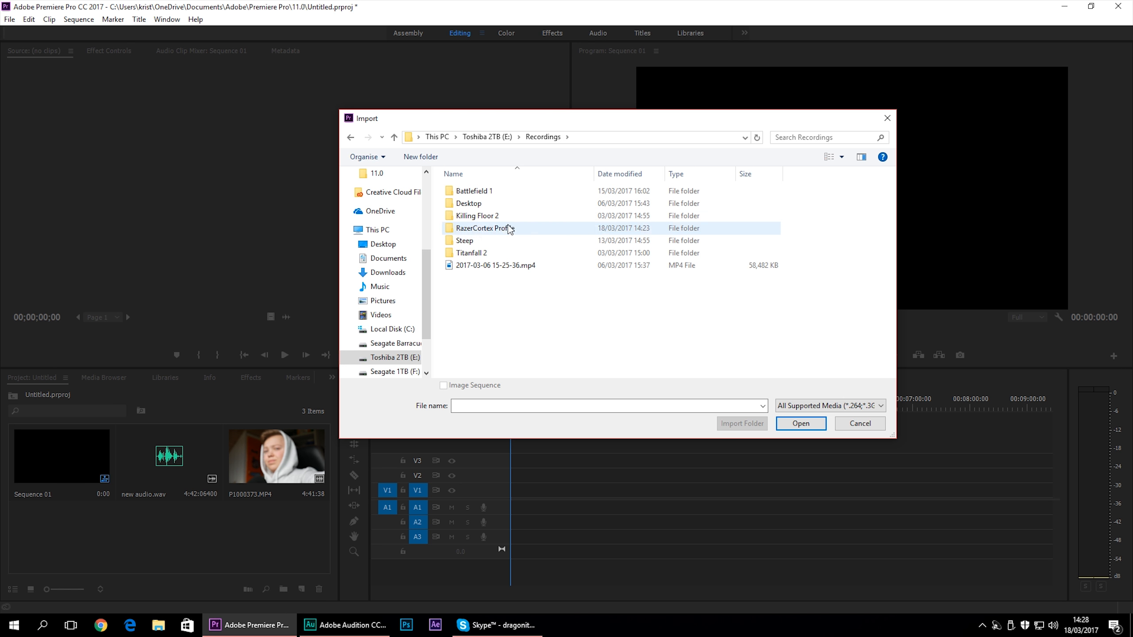
double_click(491, 253)
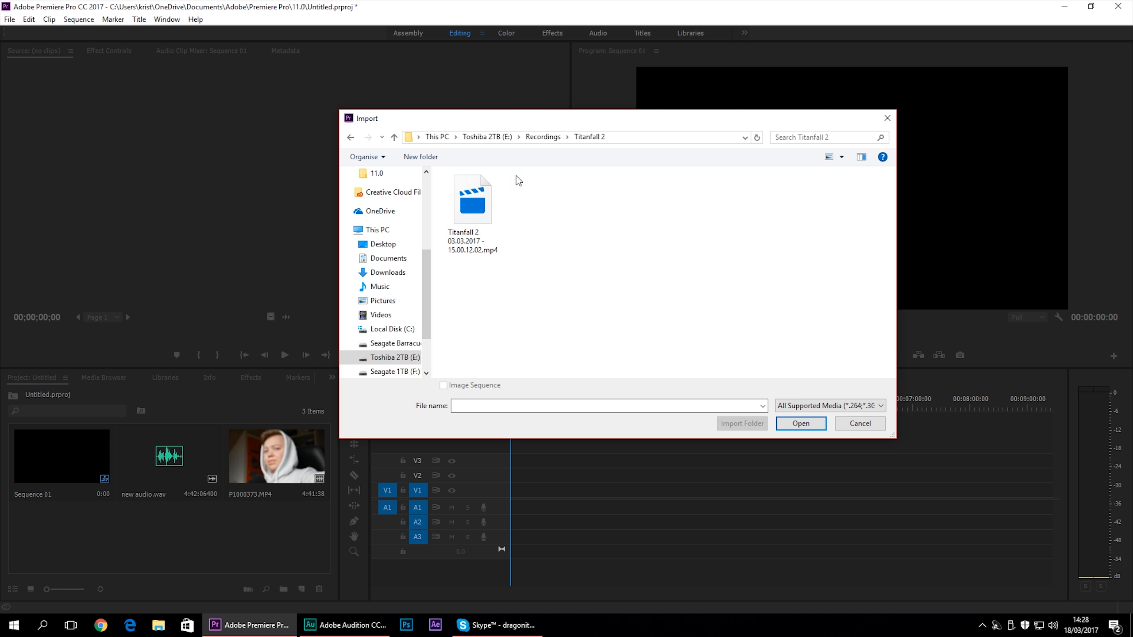
left_click(472, 210)
left_click(800, 423)
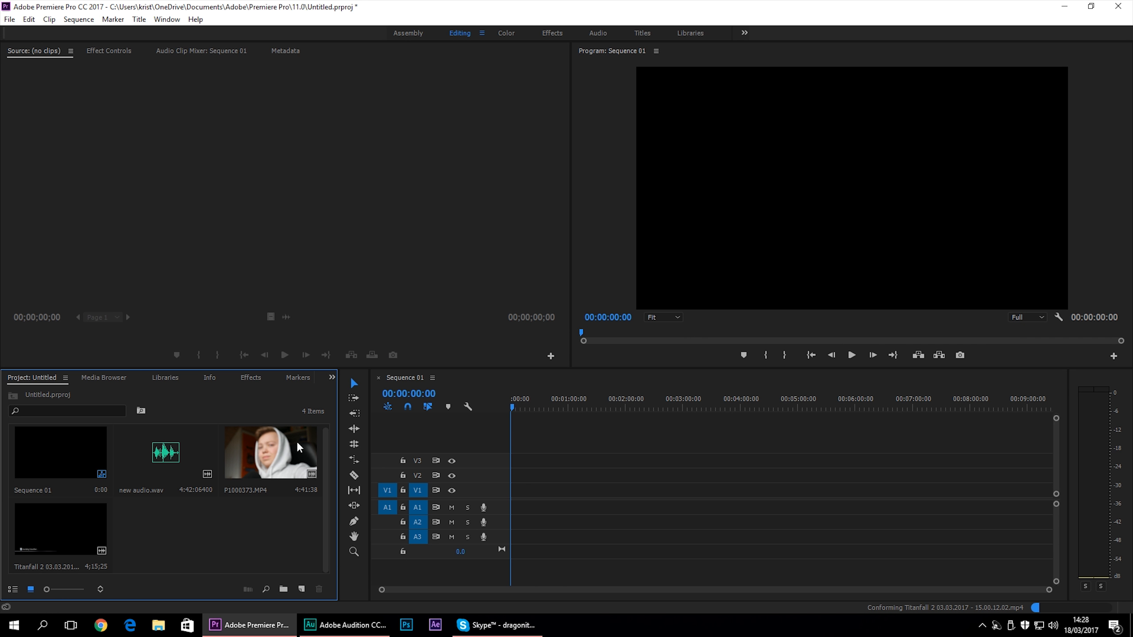
Place the Titanfall 2 clip at the start of track V1, changing the sequence settings to match the clip
left_click_drag(100, 531, 531, 488)
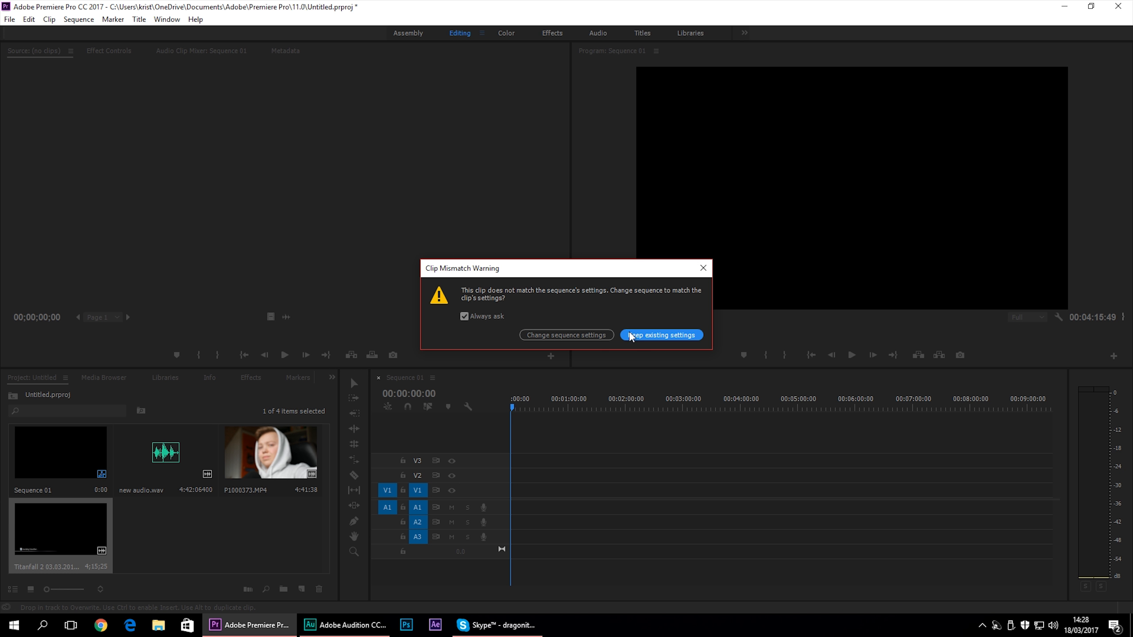
left_click(576, 334)
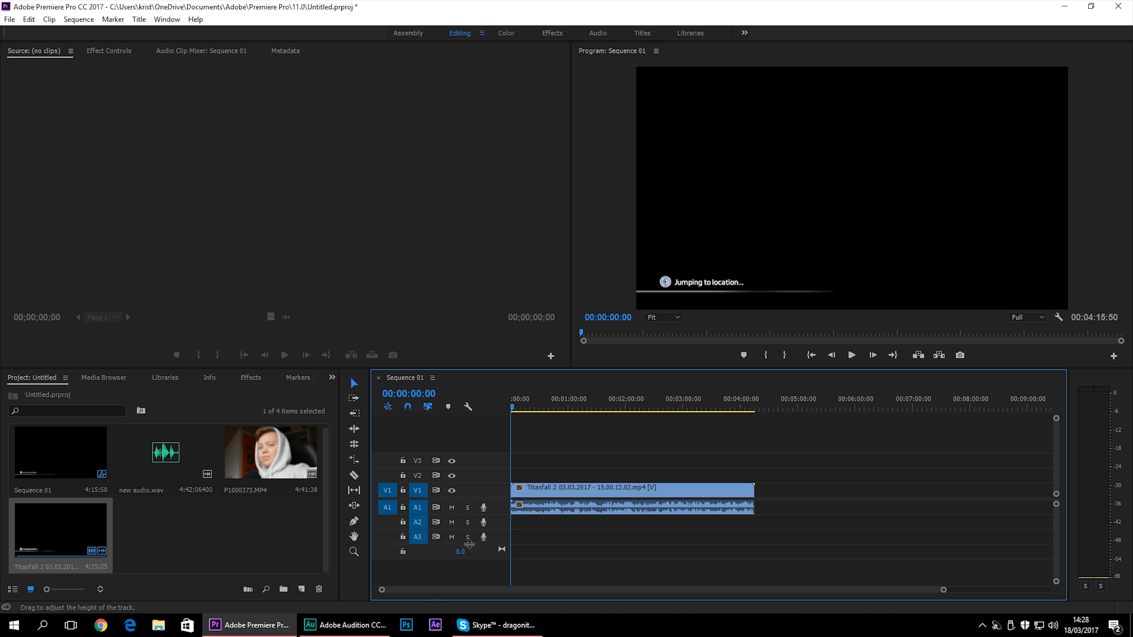
left_click(579, 490)
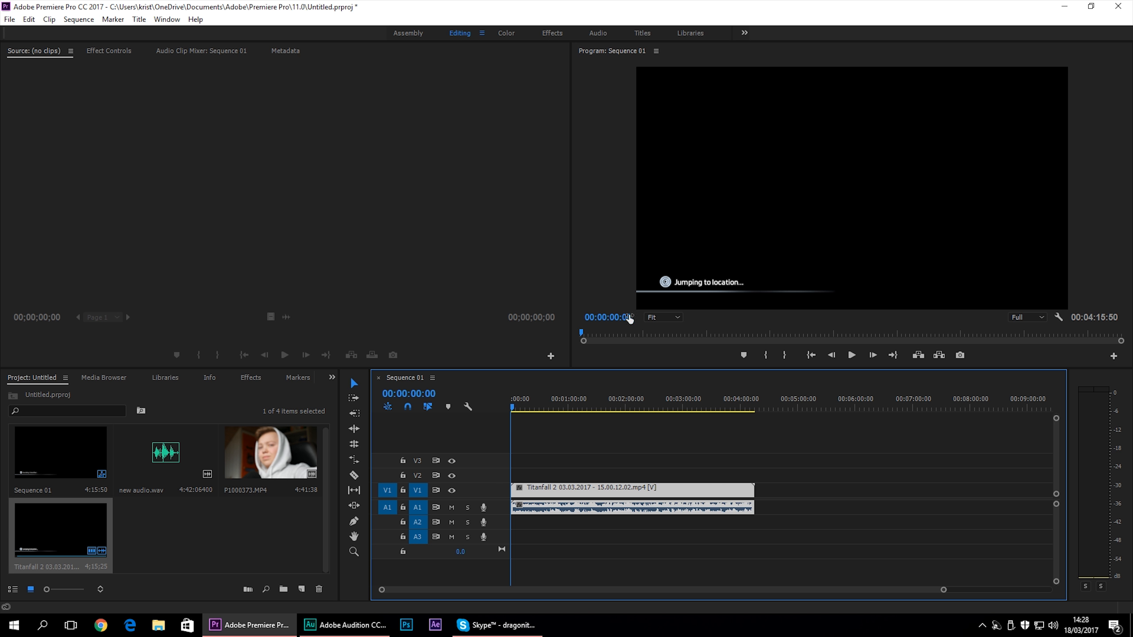
Preview the sequence in the program monitor at 1/4 and 1/2 playback resolution
left_click(1025, 318)
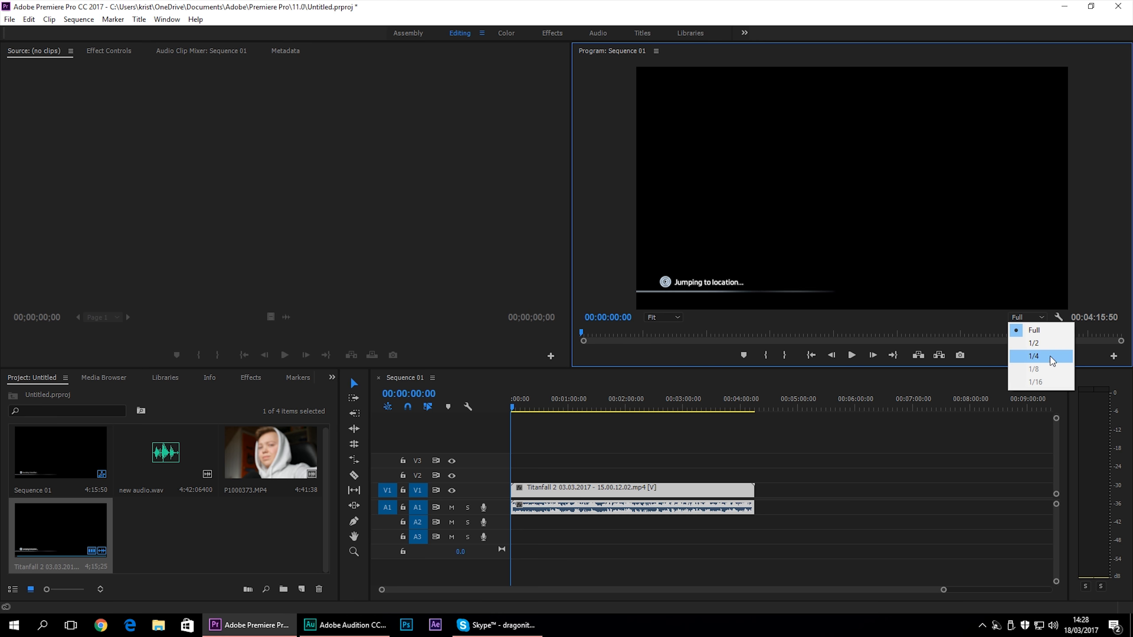
left_click(1034, 356)
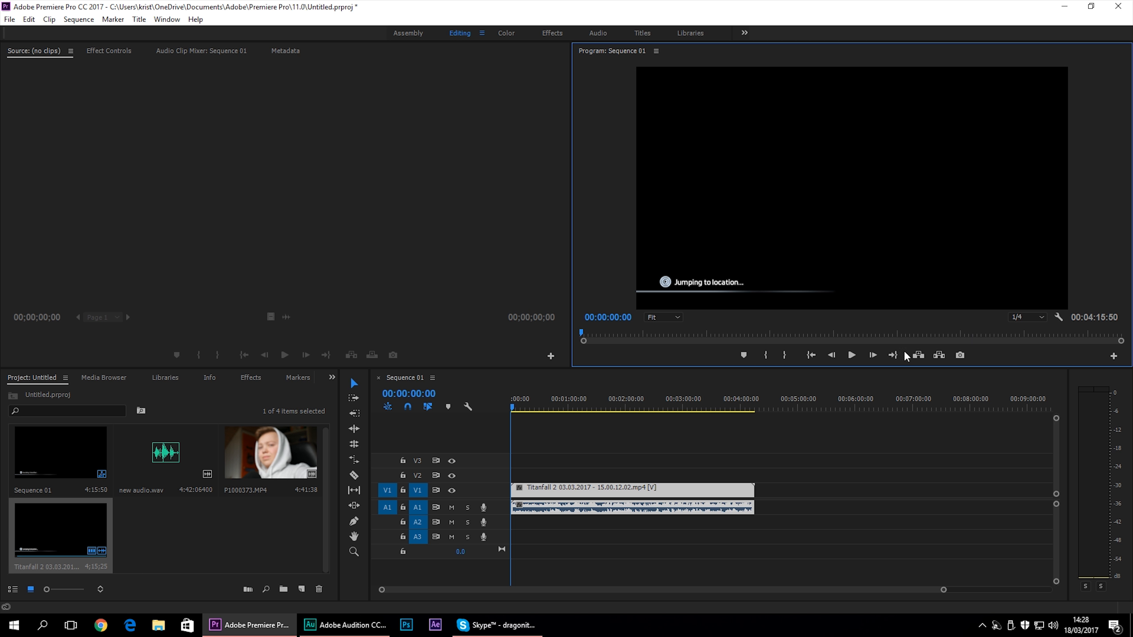
left_click(848, 356)
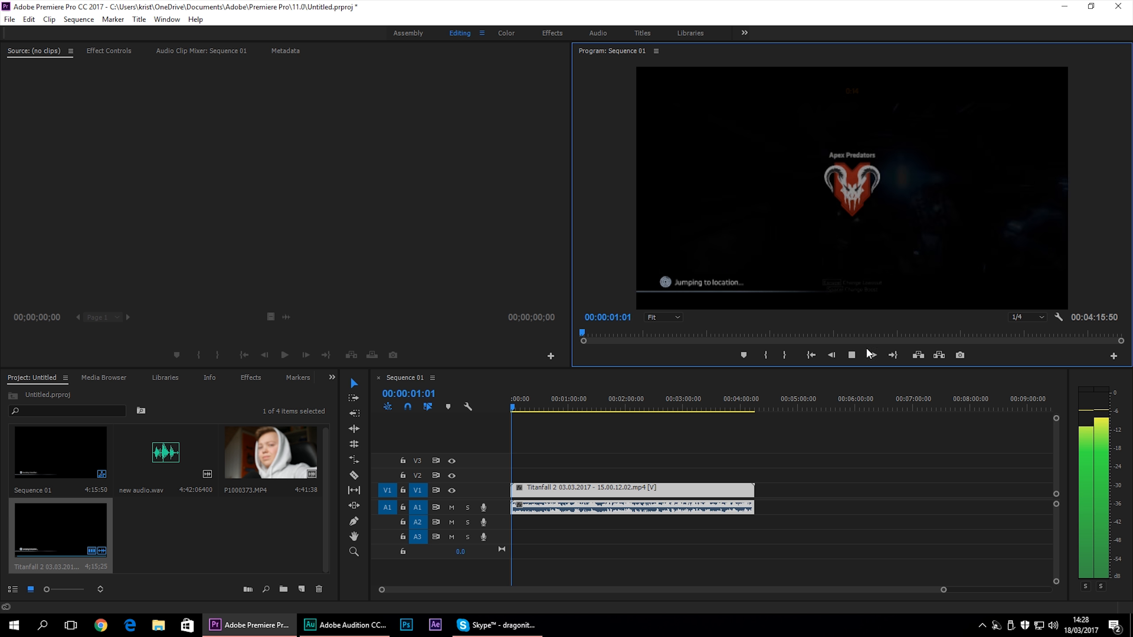
left_click(1025, 317)
left_click(1028, 346)
left_click(853, 355)
left_click(857, 355)
Restore the program monitor's playback resolution to Full and play a short part of the sequence
left_click(1042, 317)
left_click(1020, 334)
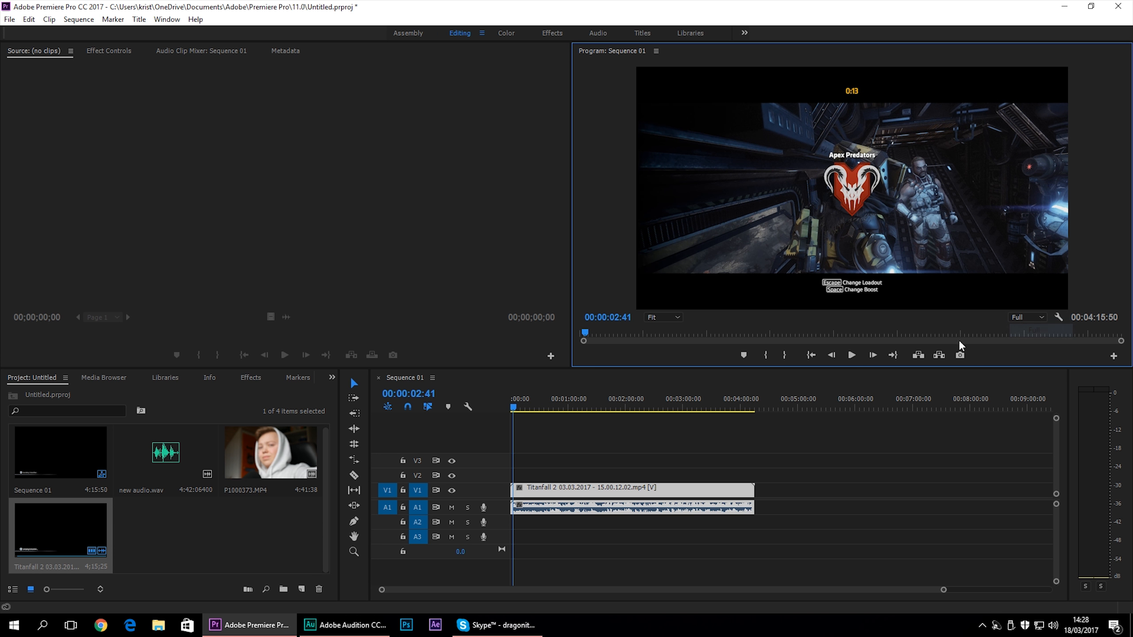
left_click(858, 358)
left_click(859, 358)
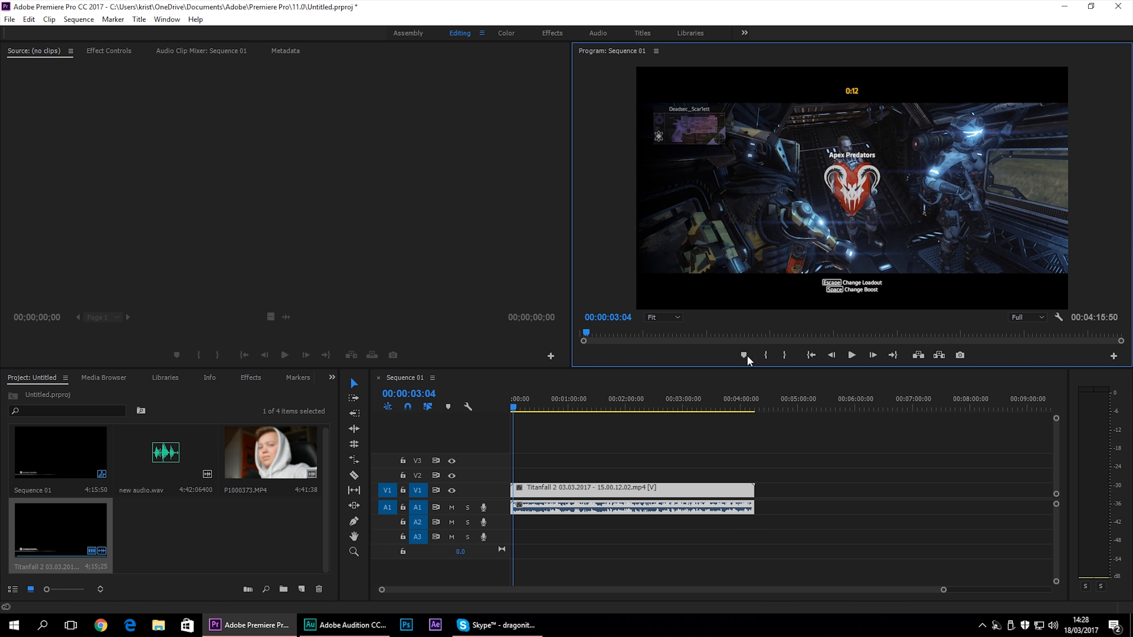
right_click(574, 492)
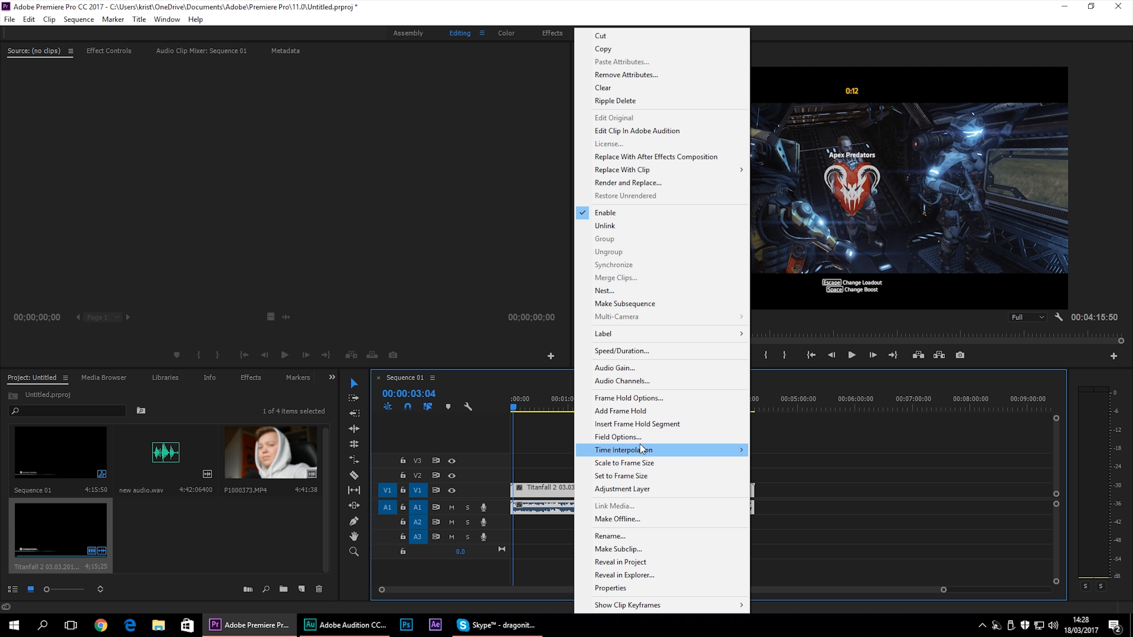
mouse_move(641, 453)
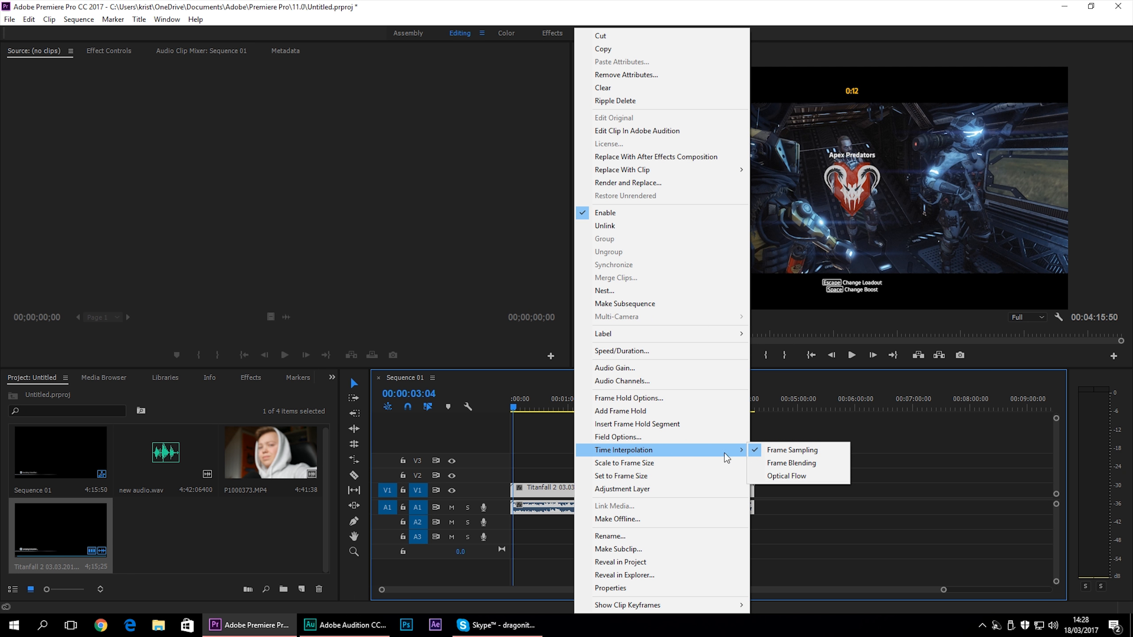
left_click(945, 462)
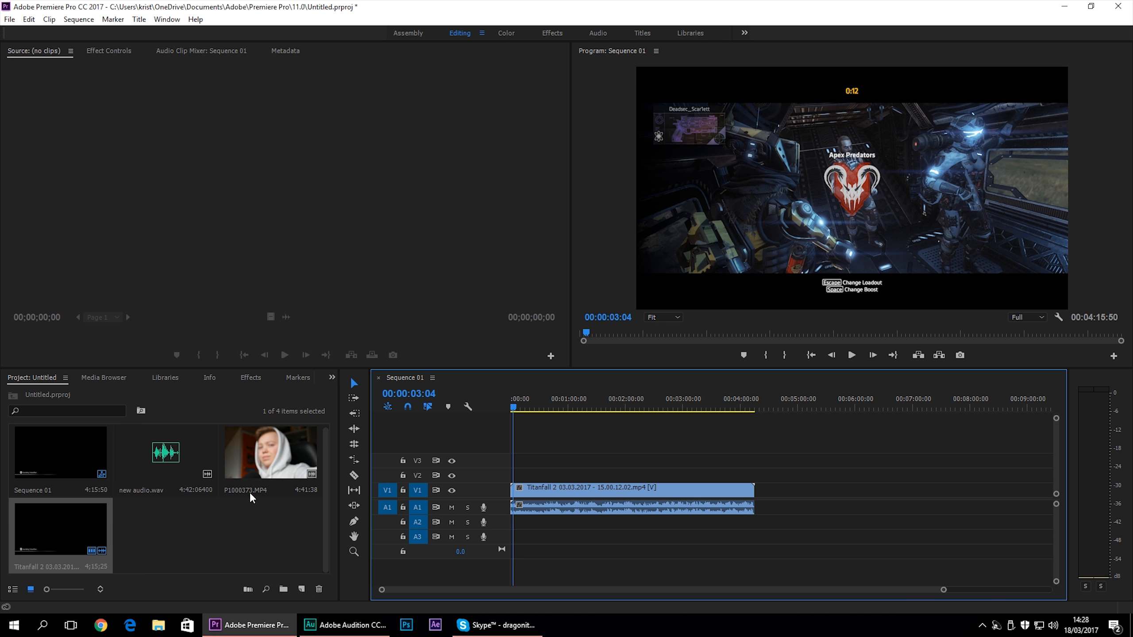
Place P1000373.MP4 on track V2 and new audio.wav on track A3 at the sequence start, with tracks V2 and V3 targeted
left_click_drag(268, 456, 492, 479)
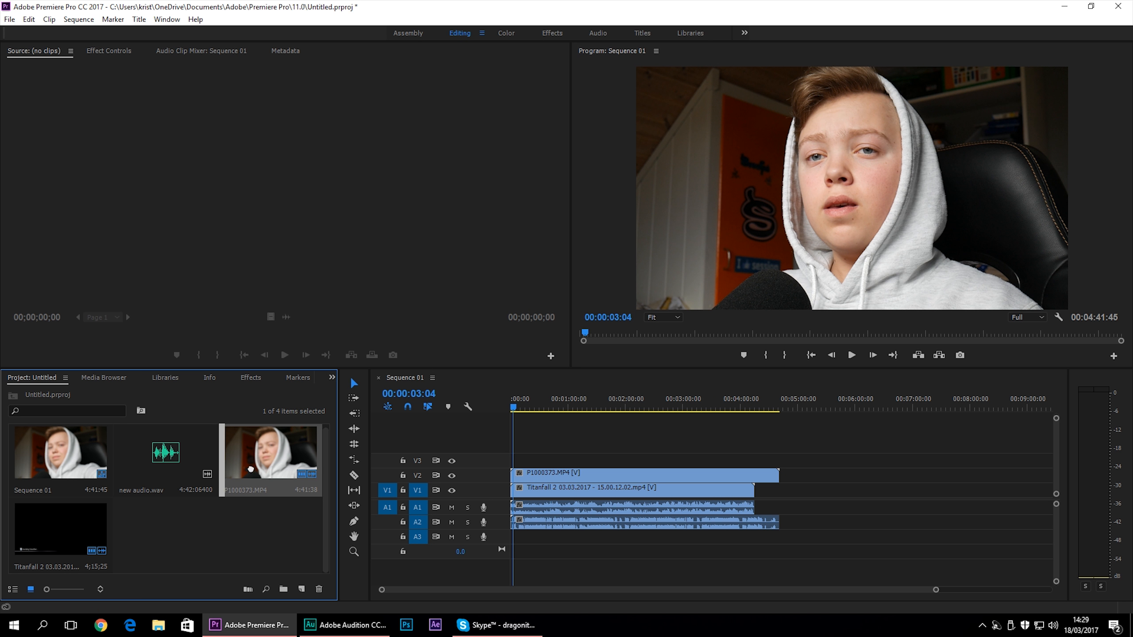
left_click_drag(166, 455, 512, 546)
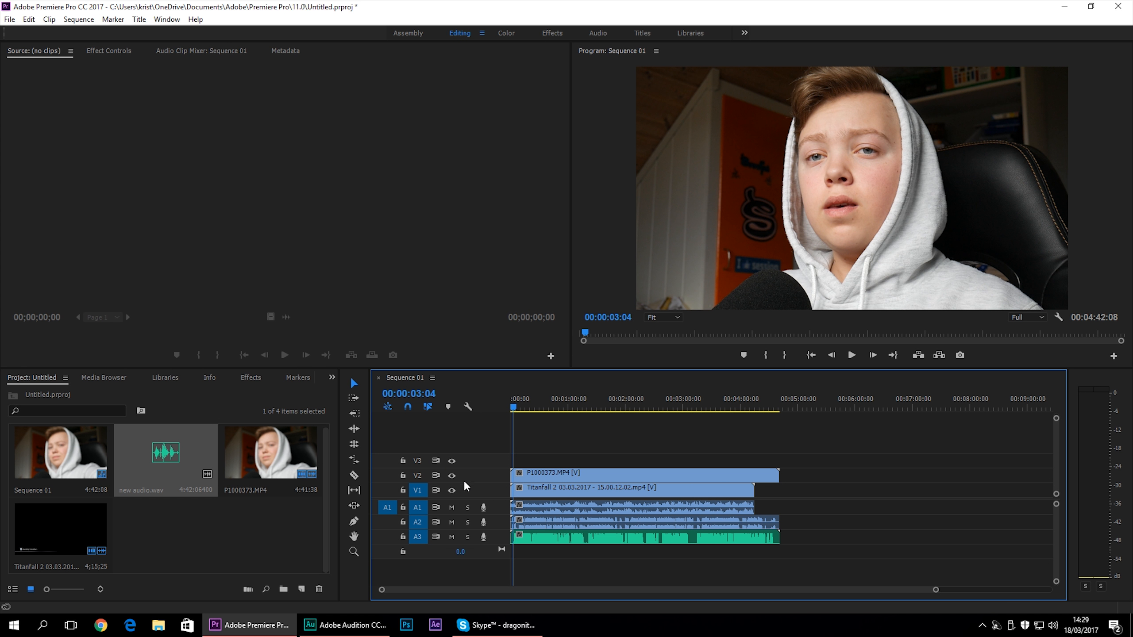
left_click(415, 476)
left_click(418, 461)
Unlink the audio from the P1000373.MP4 facecam video and check that both parts can be selected separately
left_click(622, 479)
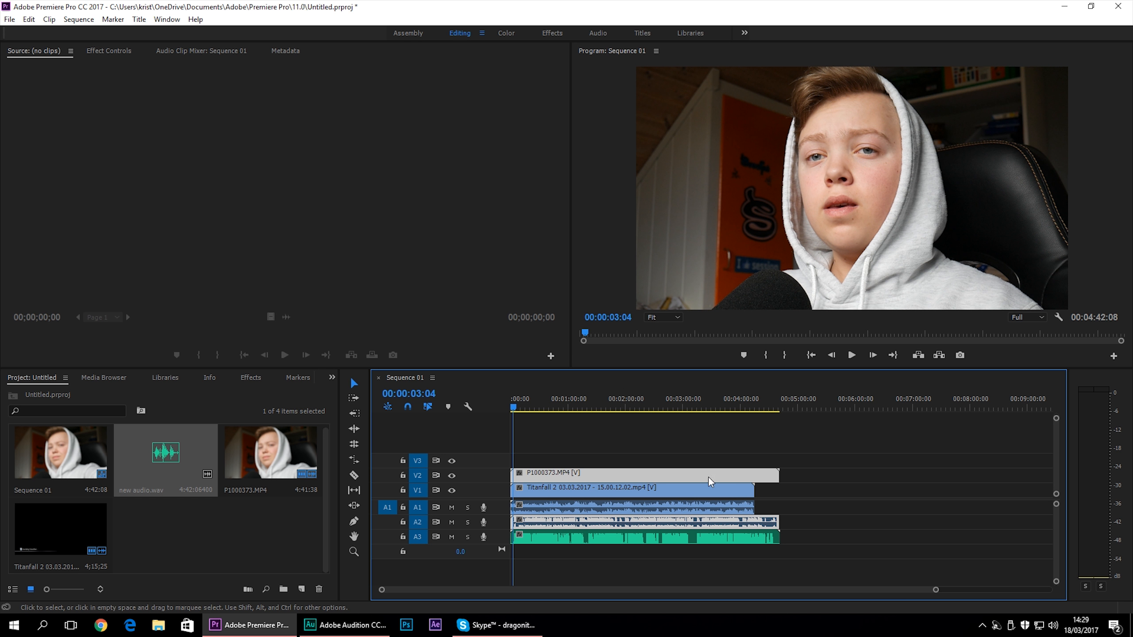
left_click(718, 491)
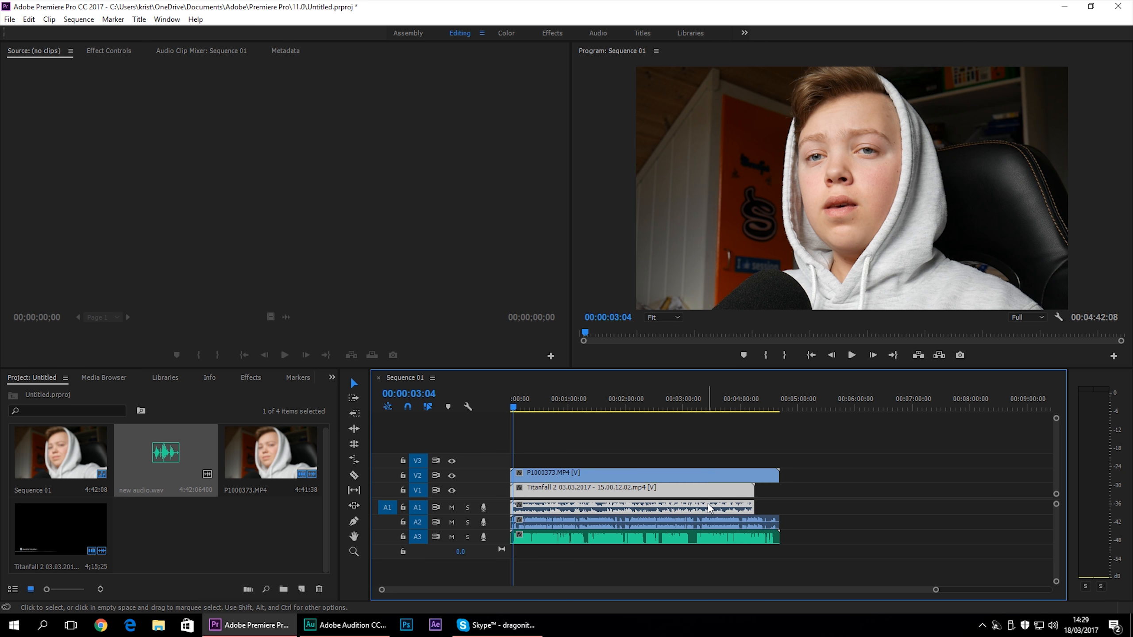
left_click(600, 523)
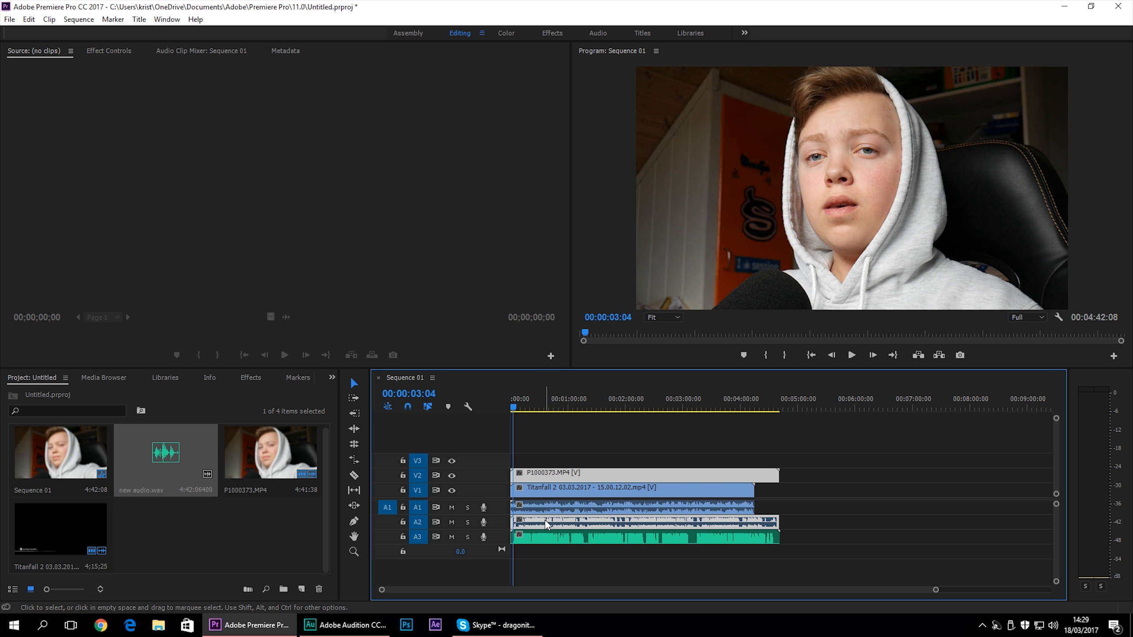
right_click(667, 527)
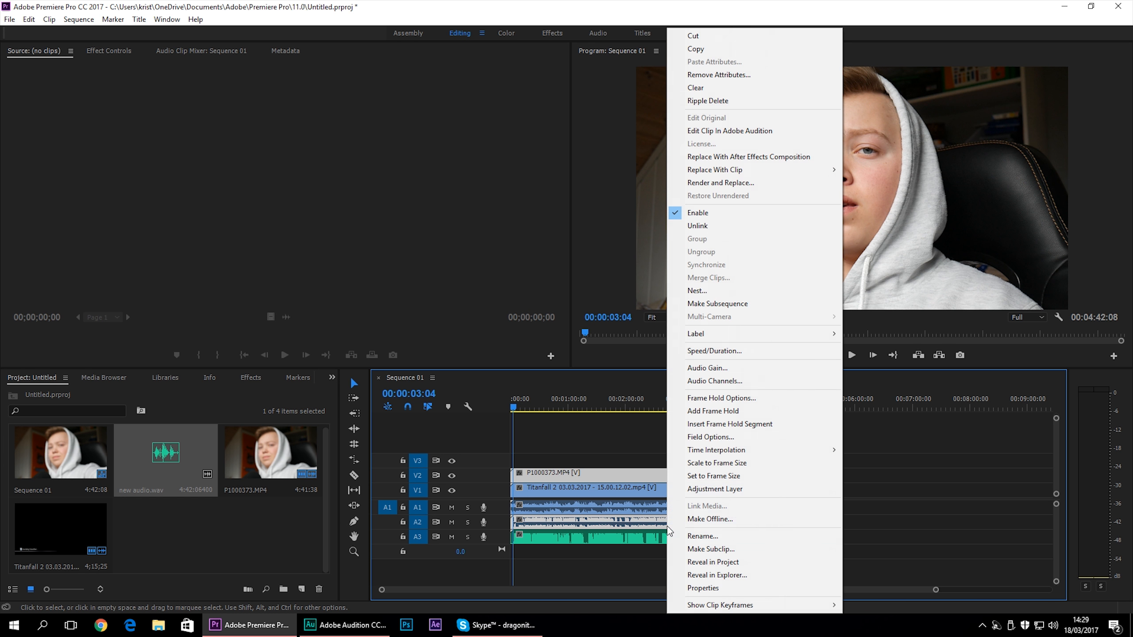
left_click(713, 225)
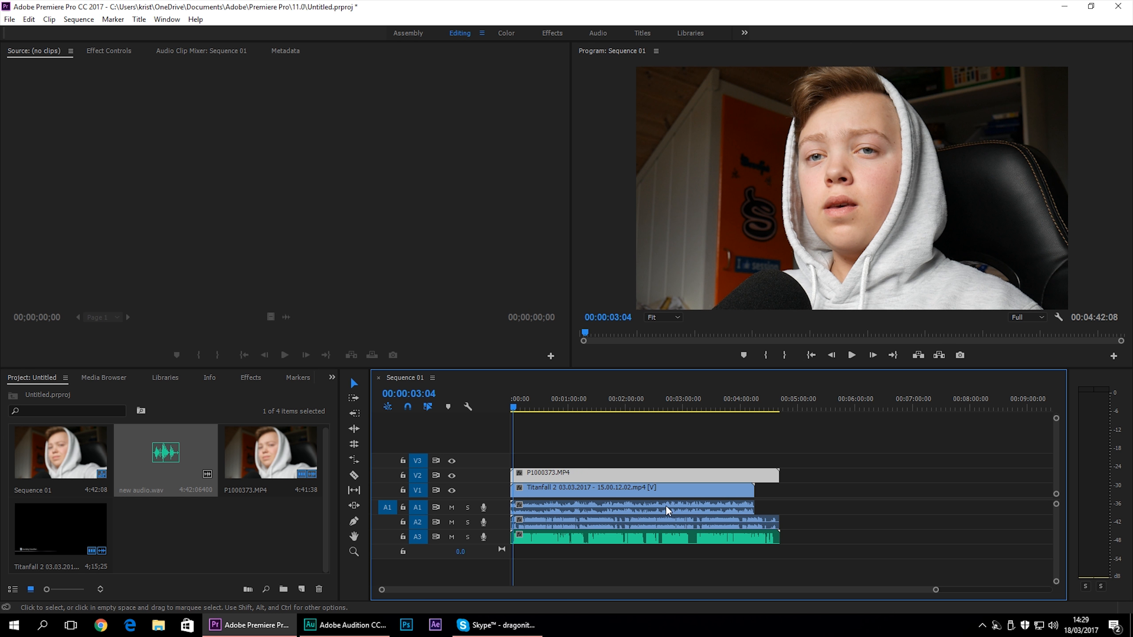
left_click(565, 505)
left_click(565, 478)
left_click(569, 519)
left_click(567, 479)
Delete the facecam clip's unlinked audio from track A2 and move new audio.wav up to that track
left_click(570, 522)
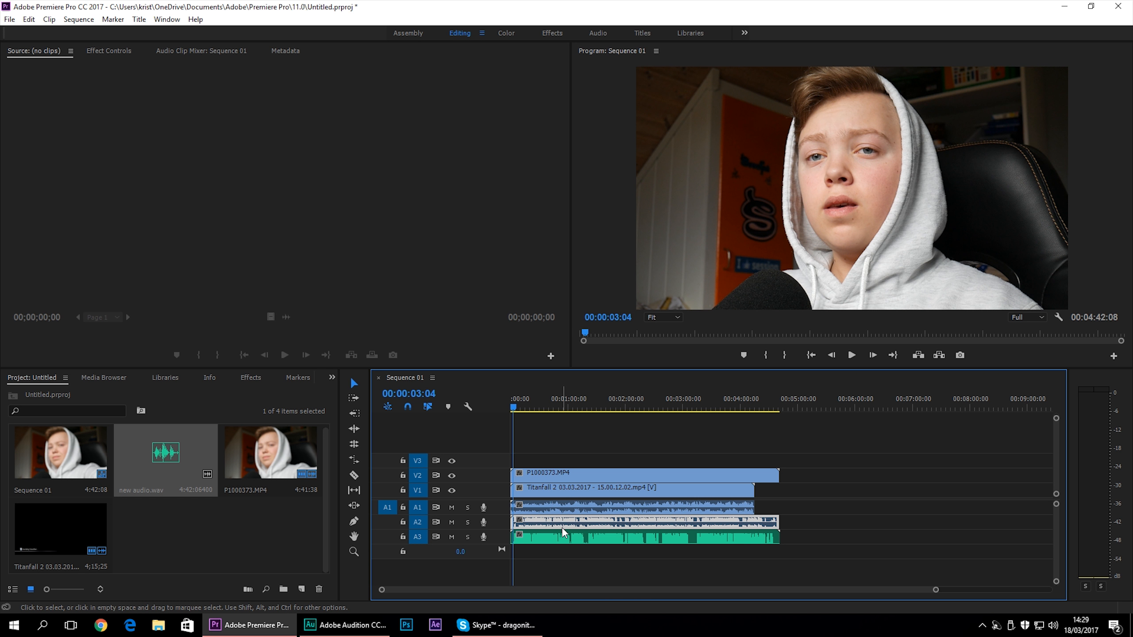
left_click_drag(706, 538, 740, 530)
left_click(589, 473)
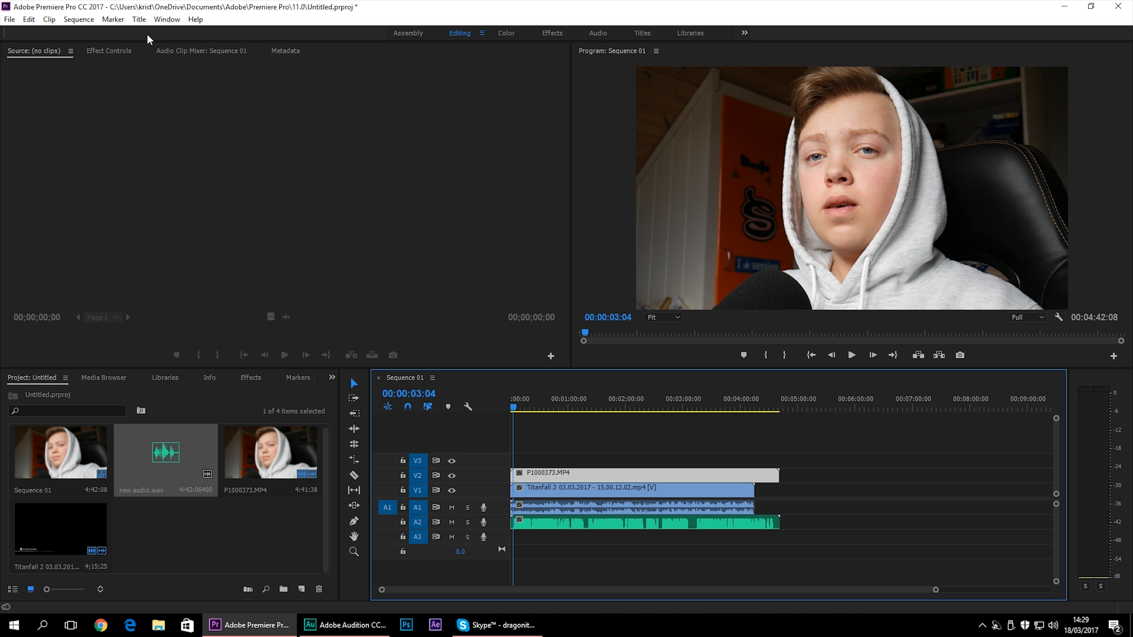
left_click(109, 51)
left_click(47, 50)
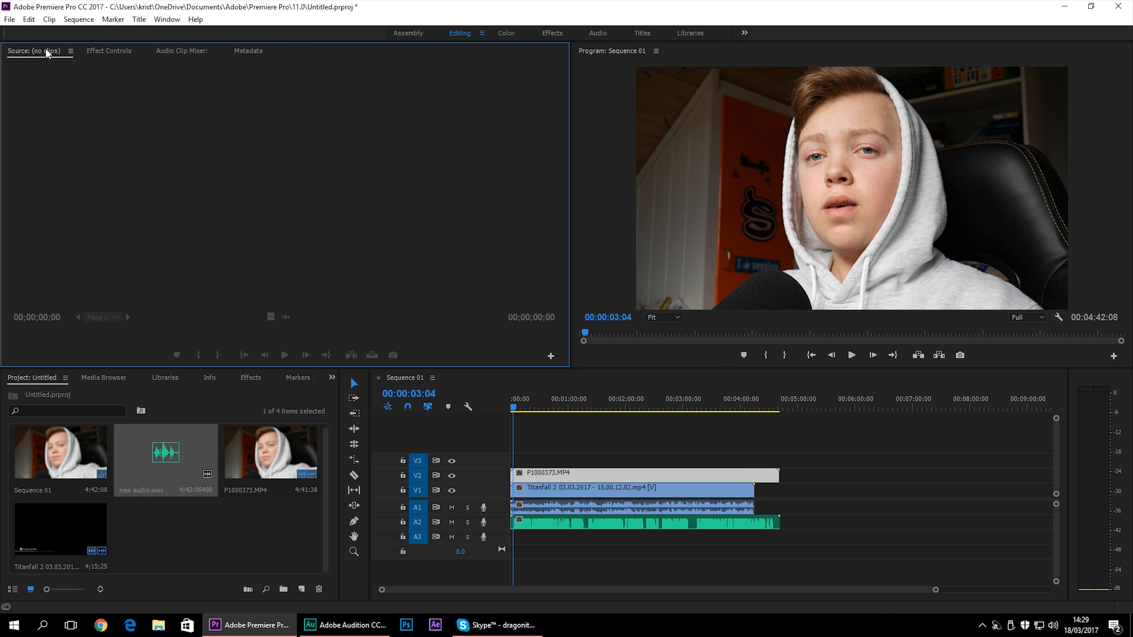
left_click(572, 490)
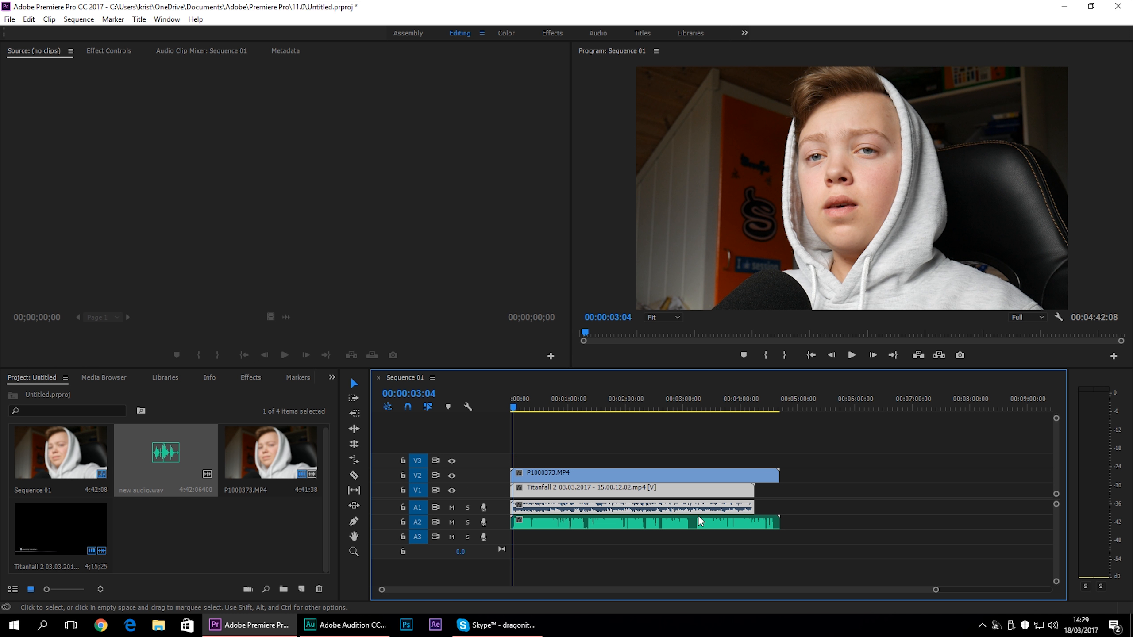
left_click(712, 517)
left_click(570, 488)
Hide track V2 to view the gameplay beneath the facecam clip, and show the track again
left_click(565, 479)
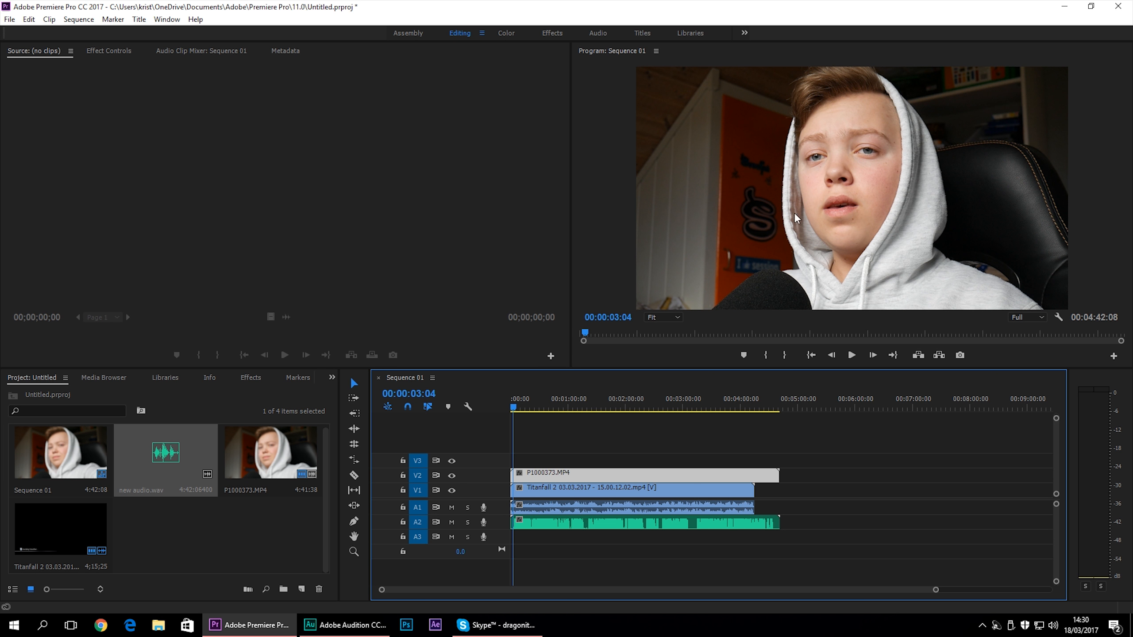
left_click(452, 476)
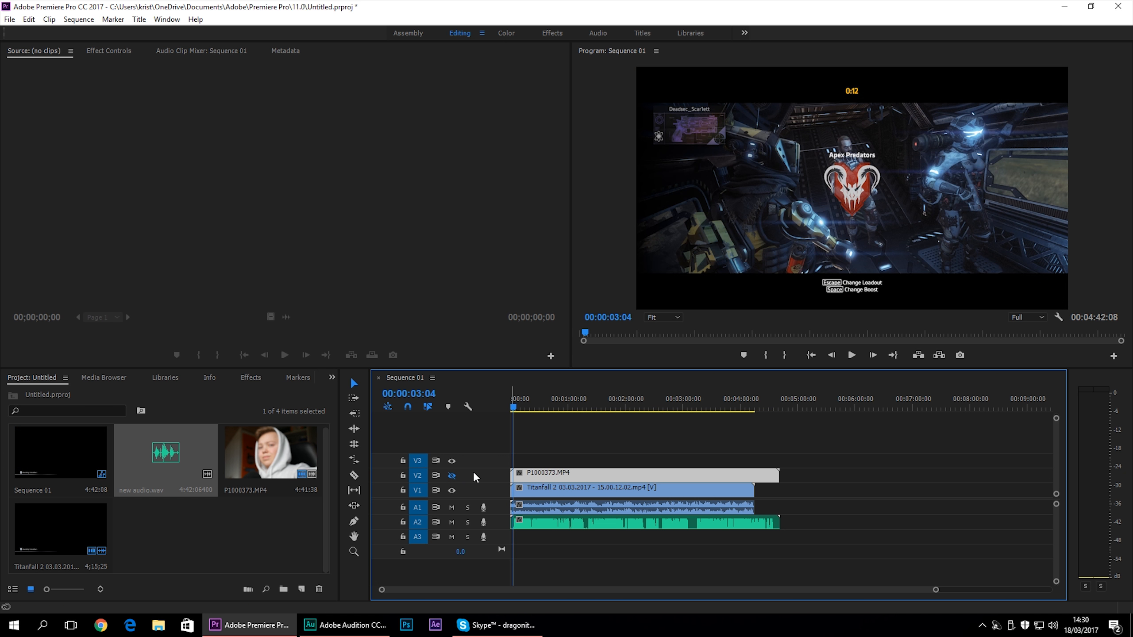
left_click(451, 476)
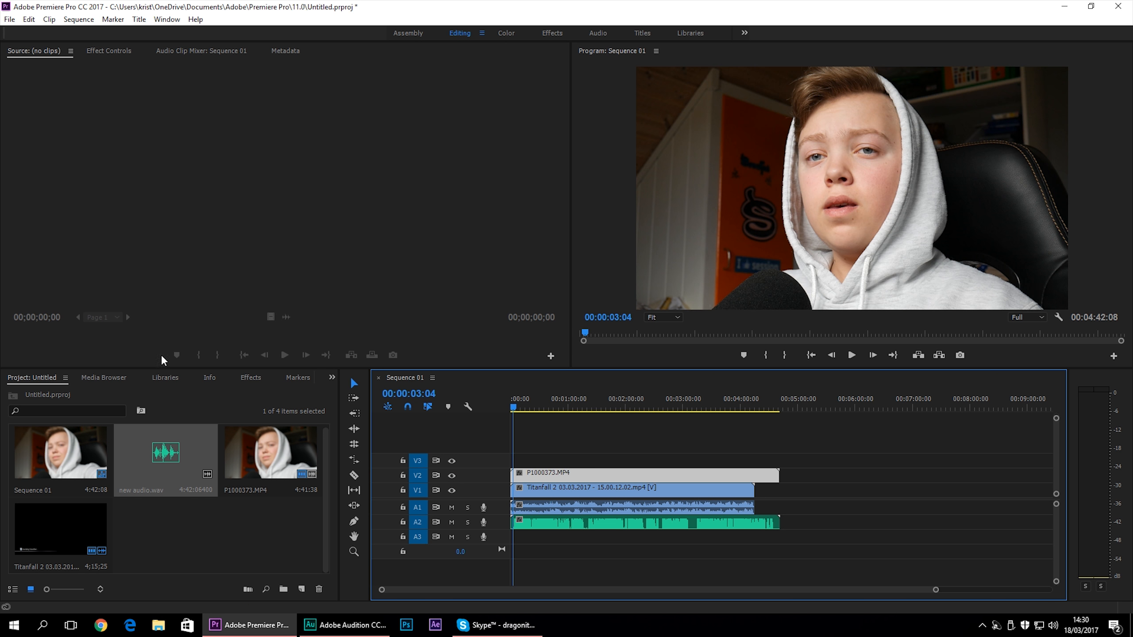
Move the Effects panel into the Source monitor's panel group and bring the project's media back into view
left_click(252, 379)
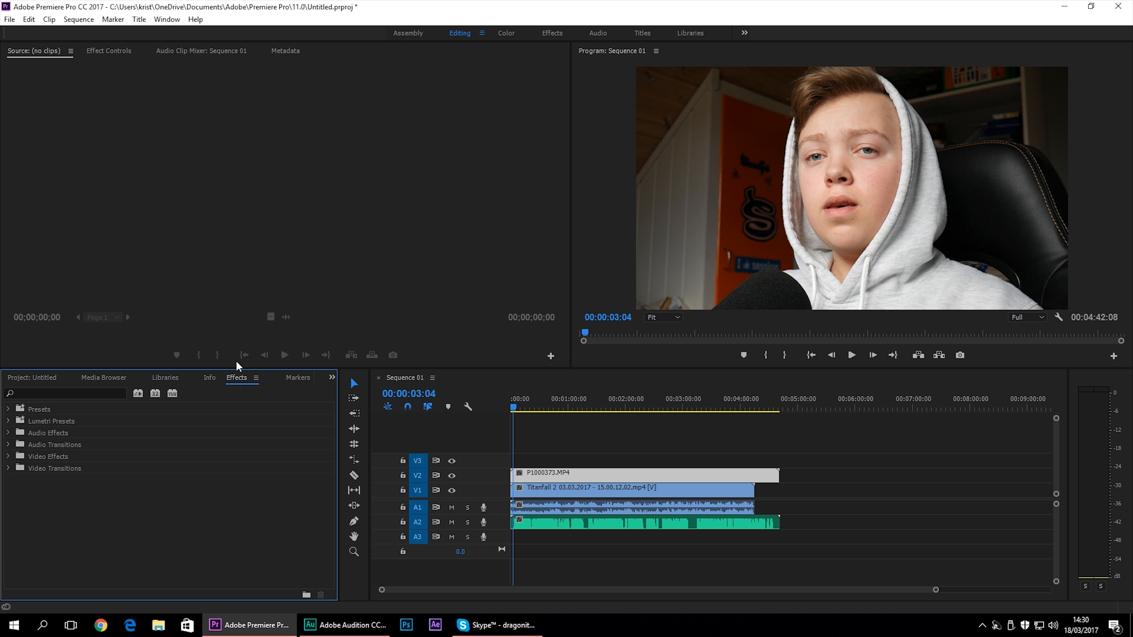
left_click_drag(250, 379, 151, 195)
left_click(40, 380)
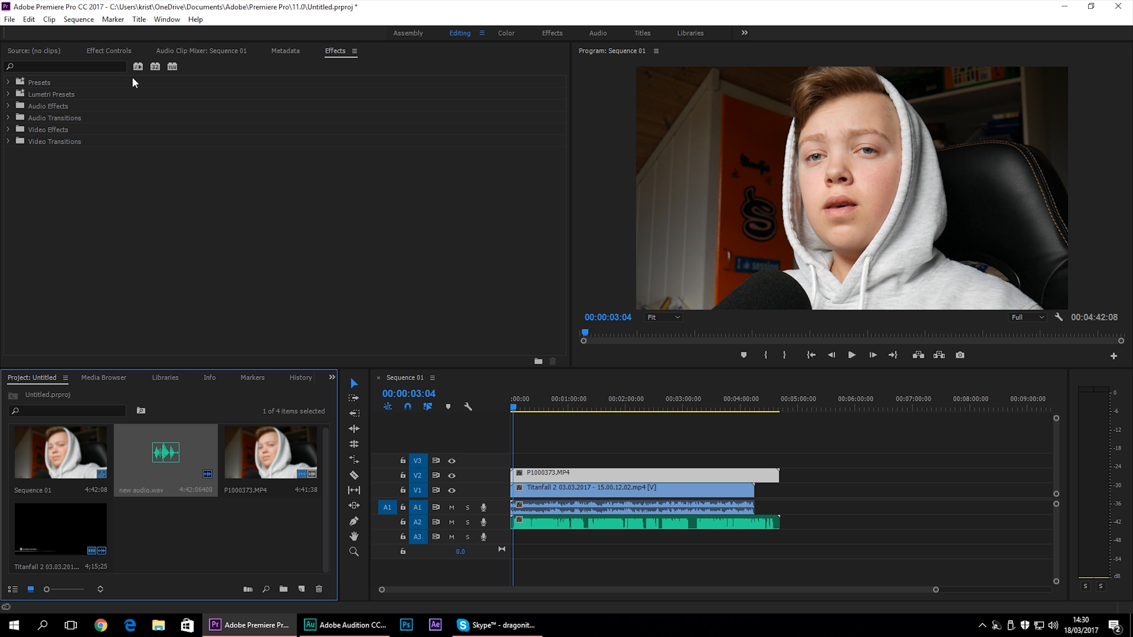
Scale the P1000373.MP4 facecam clip to 37 and set its position to 332, 884, in the lower-left corner of the frame
left_click(112, 50)
left_click(7, 99)
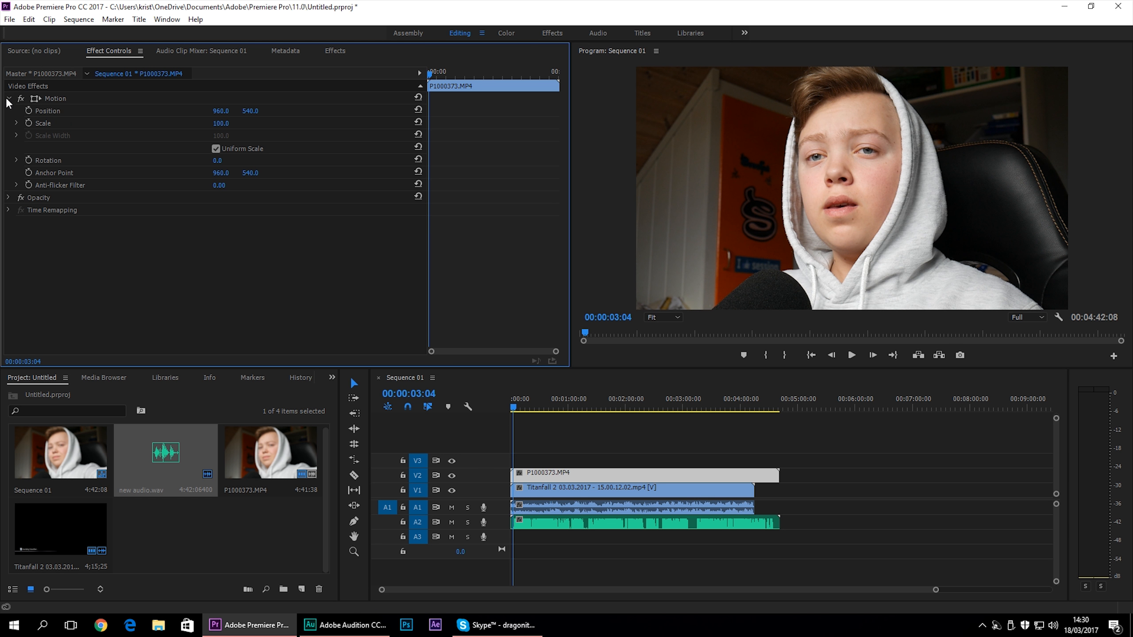
left_click_drag(220, 123, 174, 111)
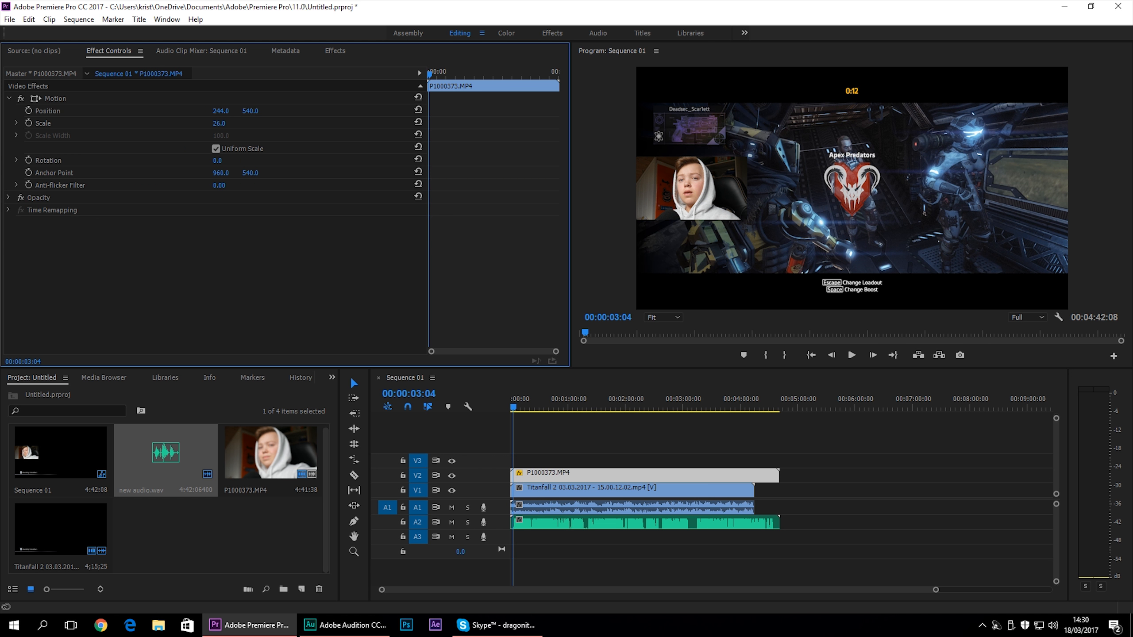
left_click_drag(250, 111, 297, 110)
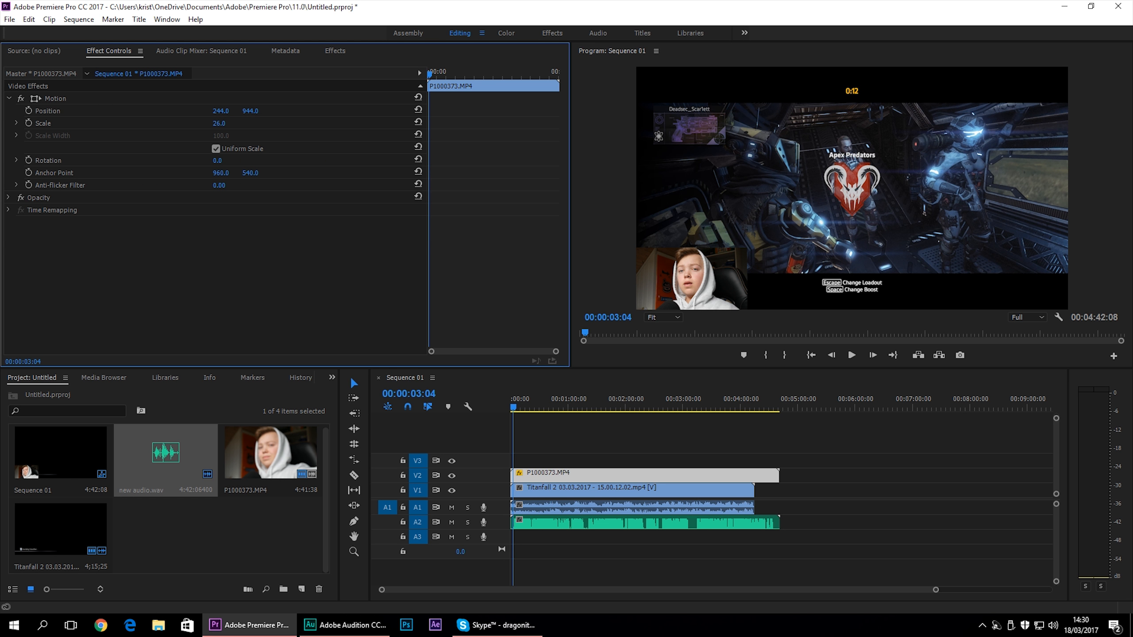
left_click_drag(186, 123, 224, 111)
left_click(539, 432)
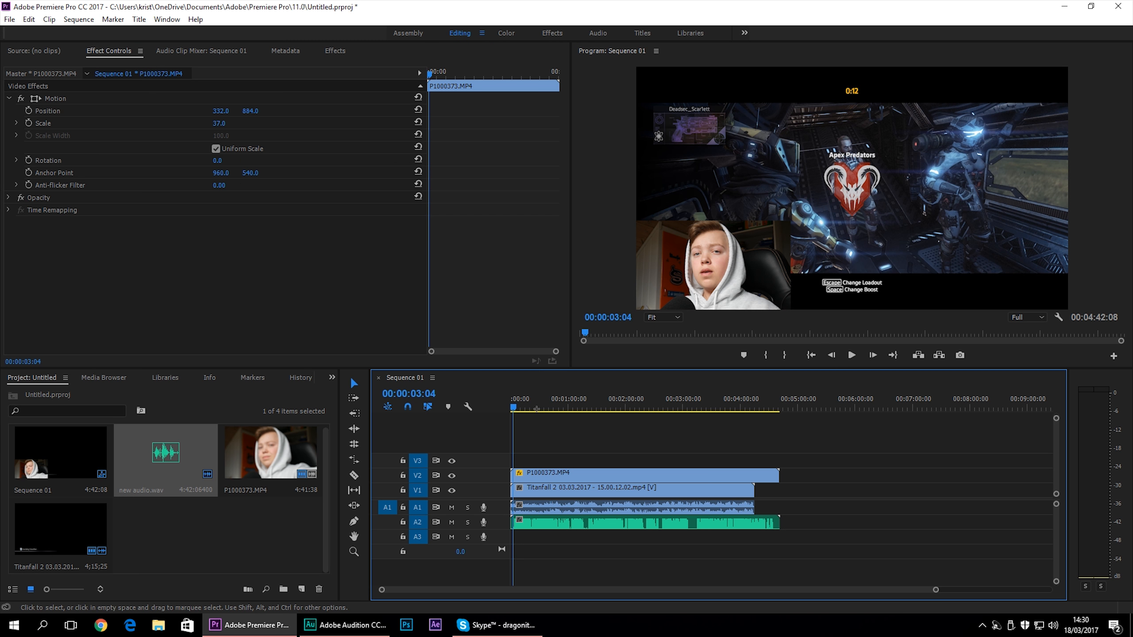
Set the volume level of new audio.wav on track A2 to 0 dB
left_click(634, 522)
left_click(633, 489)
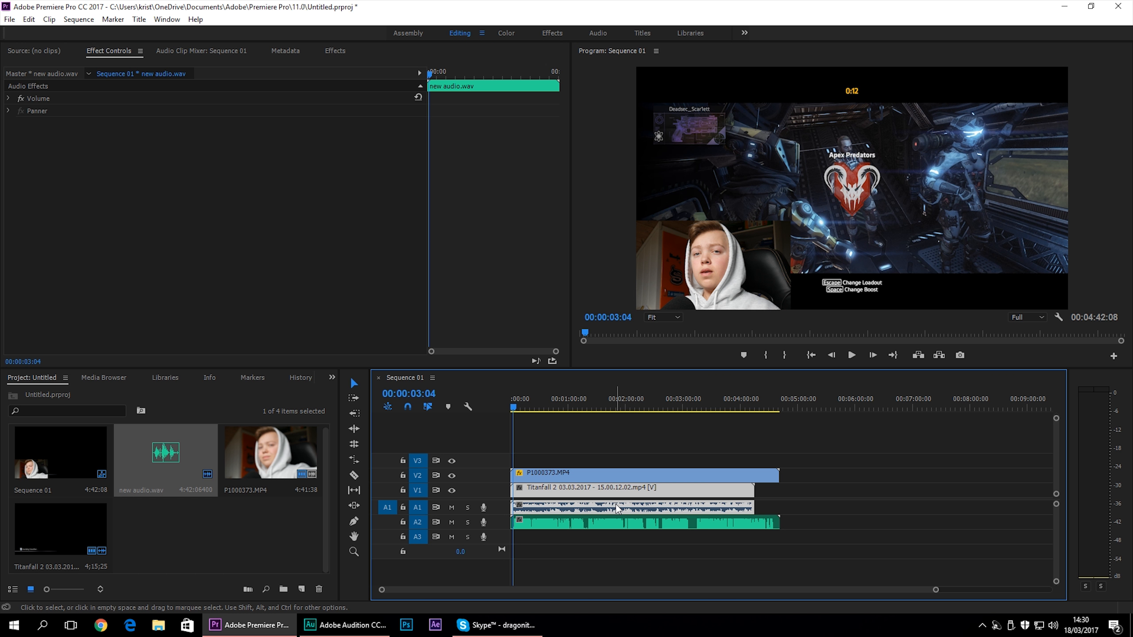
left_click(605, 475)
left_click(621, 524)
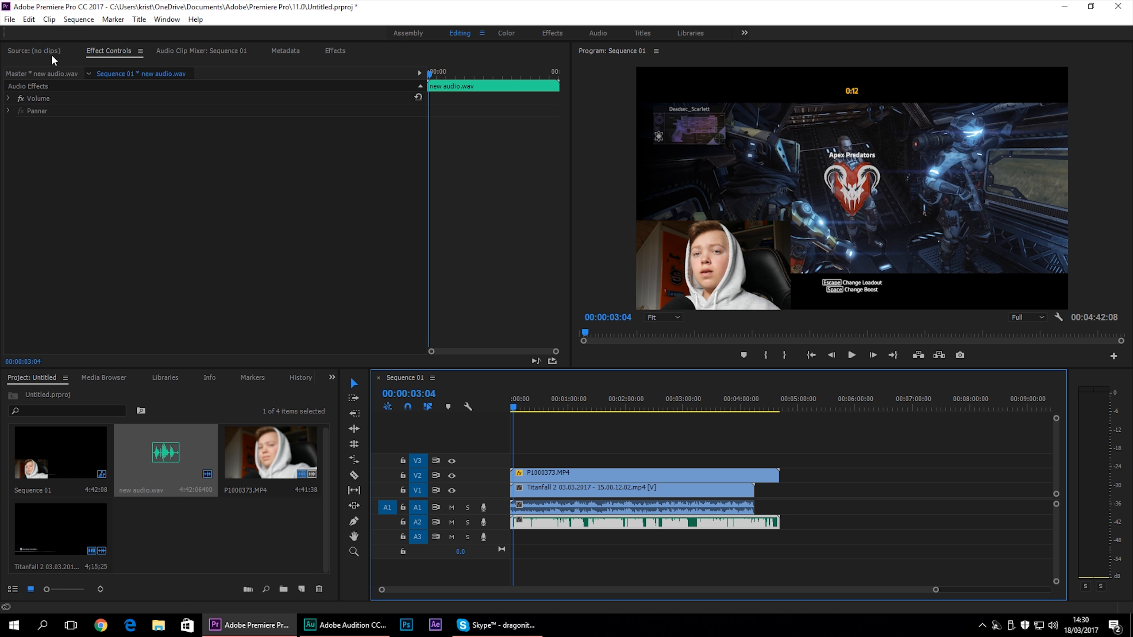
left_click(9, 98)
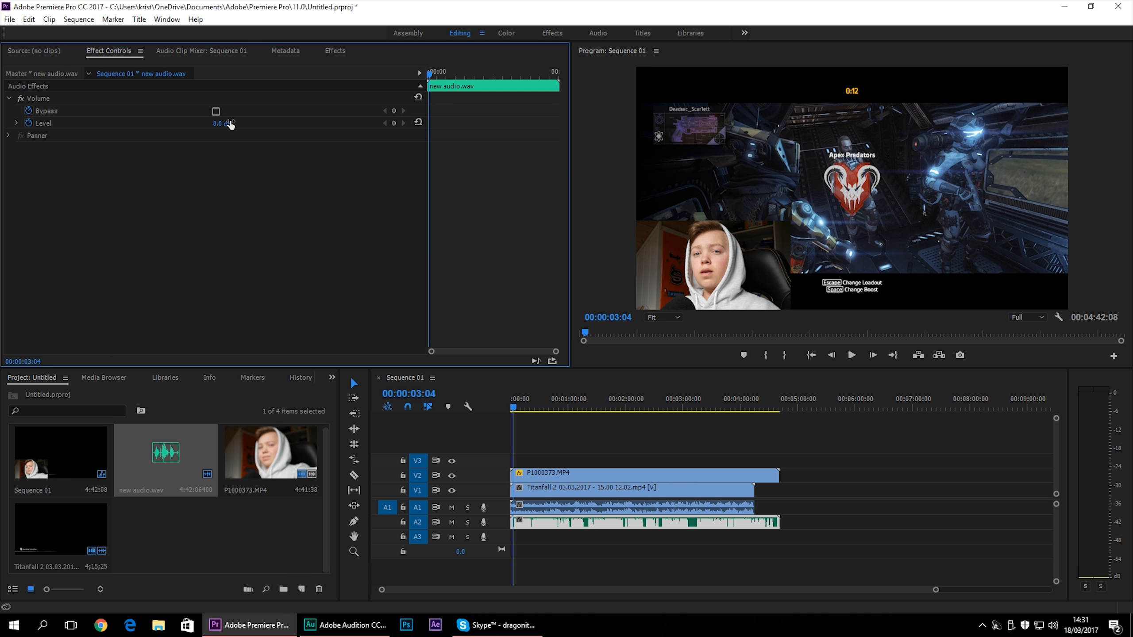
left_click(223, 123)
type("0")
key("Return")
left_click(29, 123)
left_click(607, 326)
Lower the Titanfall 2 gameplay clip's volume level to -28.2 dB
left_click(577, 474)
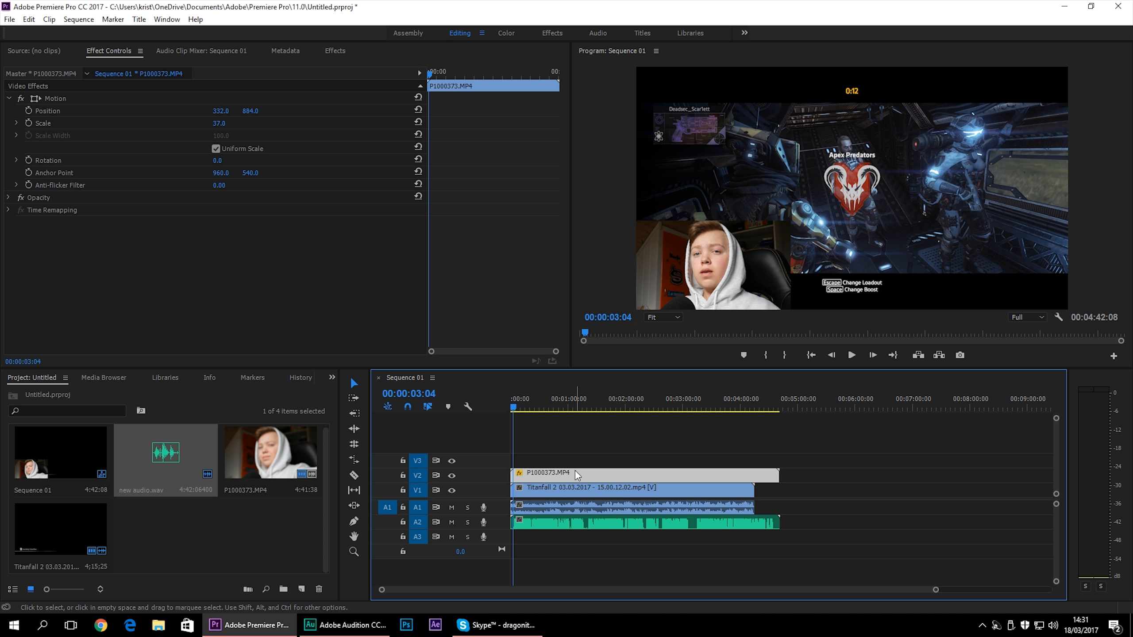
left_click(577, 491)
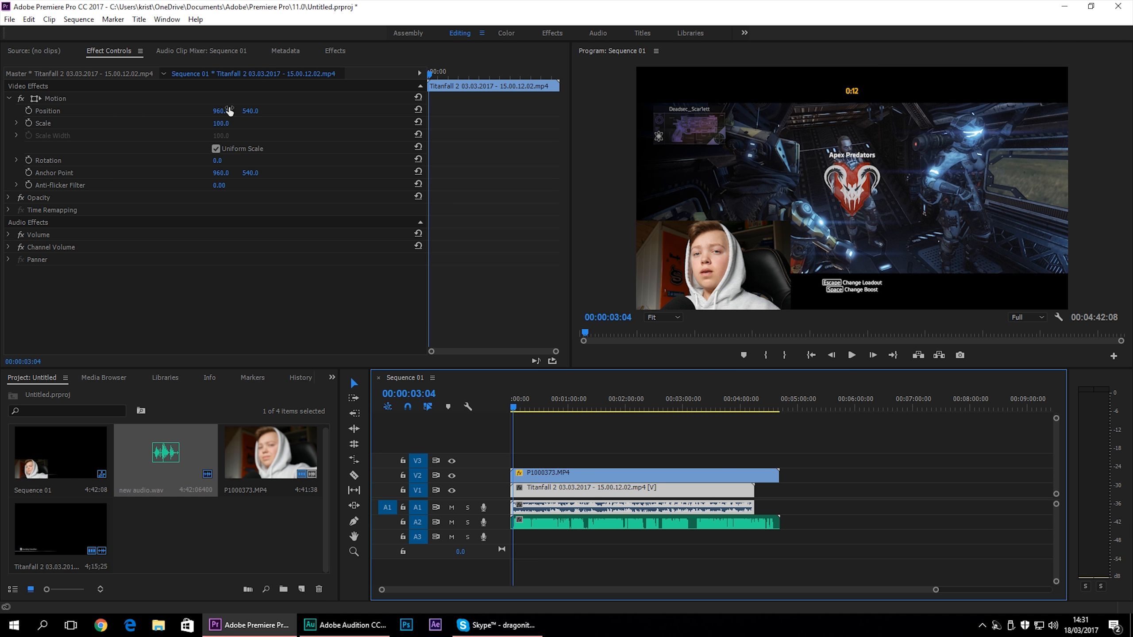
left_click(9, 234)
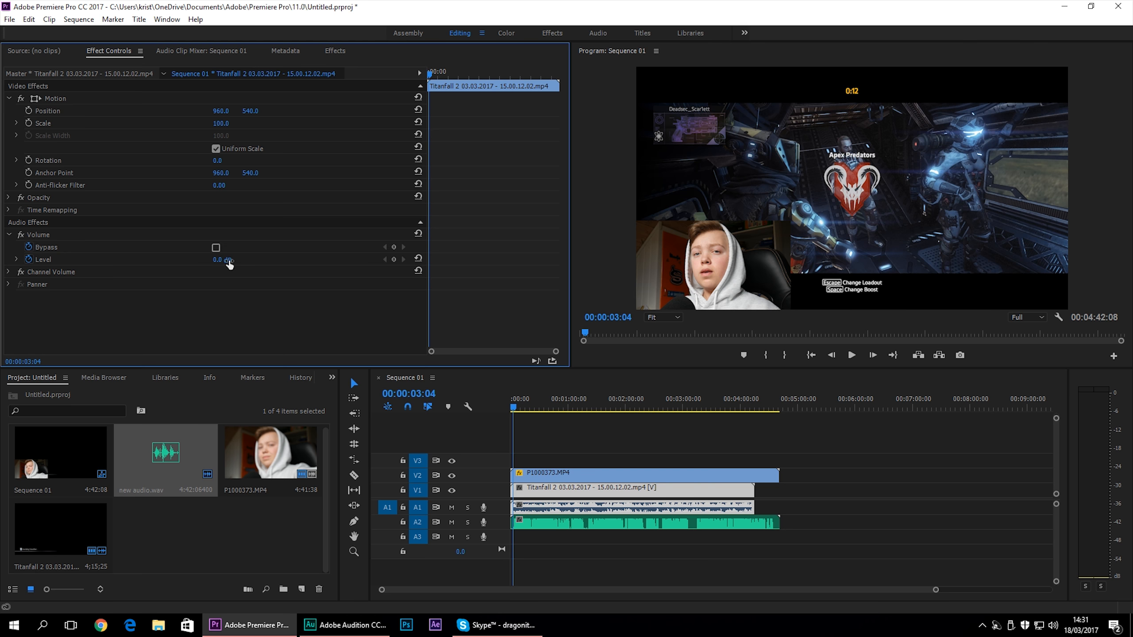
left_click_drag(228, 261, 215, 261)
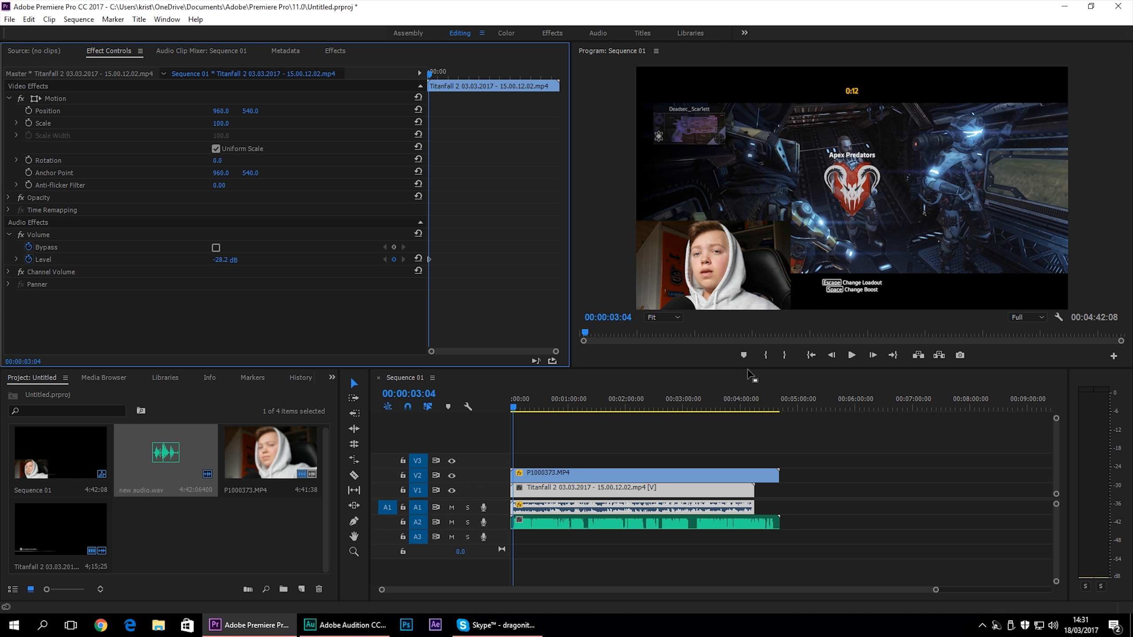
Mute audio track A2 and undo the volume change on the Titanfall 2 gameplay clip
left_click(484, 523)
left_click(486, 524)
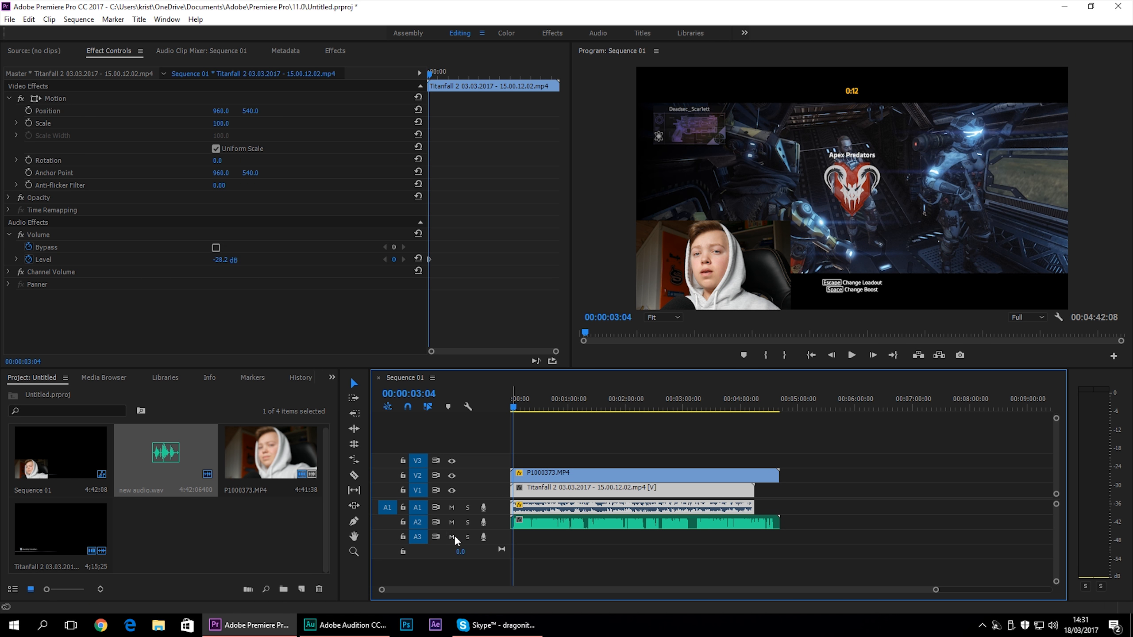
left_click(453, 523)
key("ctrl+z")
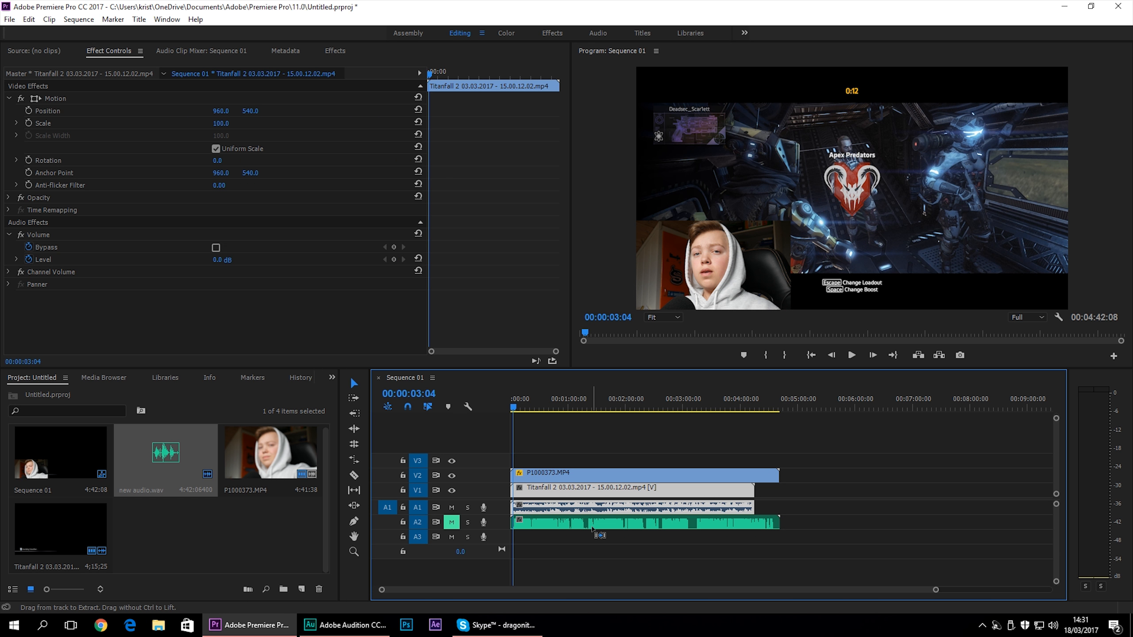
Play the sequence and set the Titanfall 2 gameplay clip's volume level to about -26.6 dB during playback
left_click(851, 355)
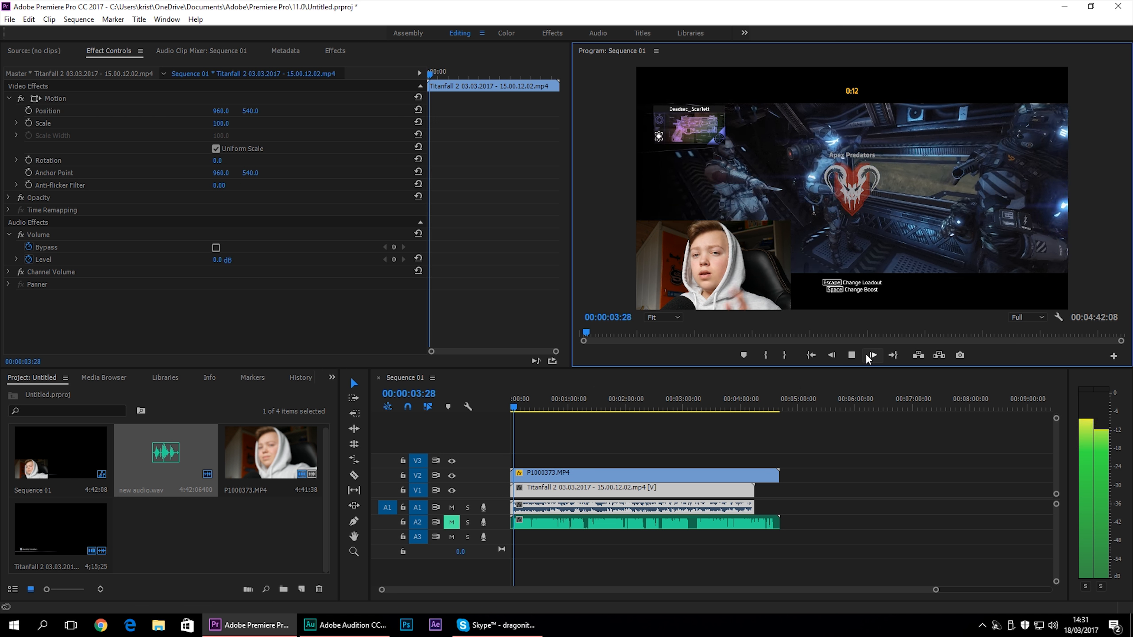
left_click(597, 507)
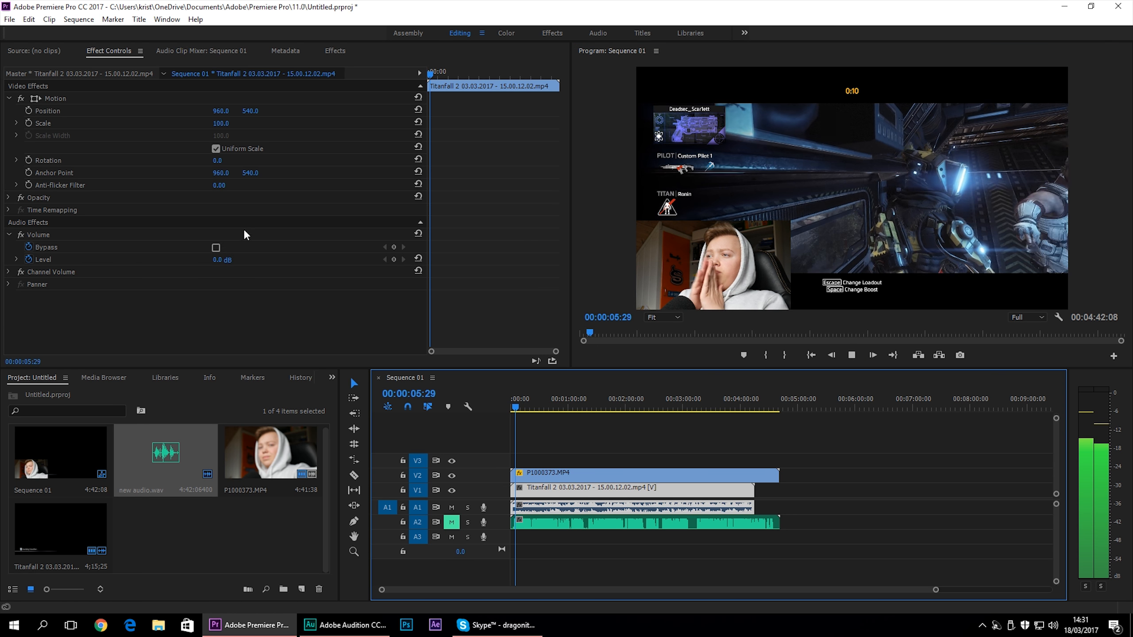
left_click_drag(222, 264, 163, 264)
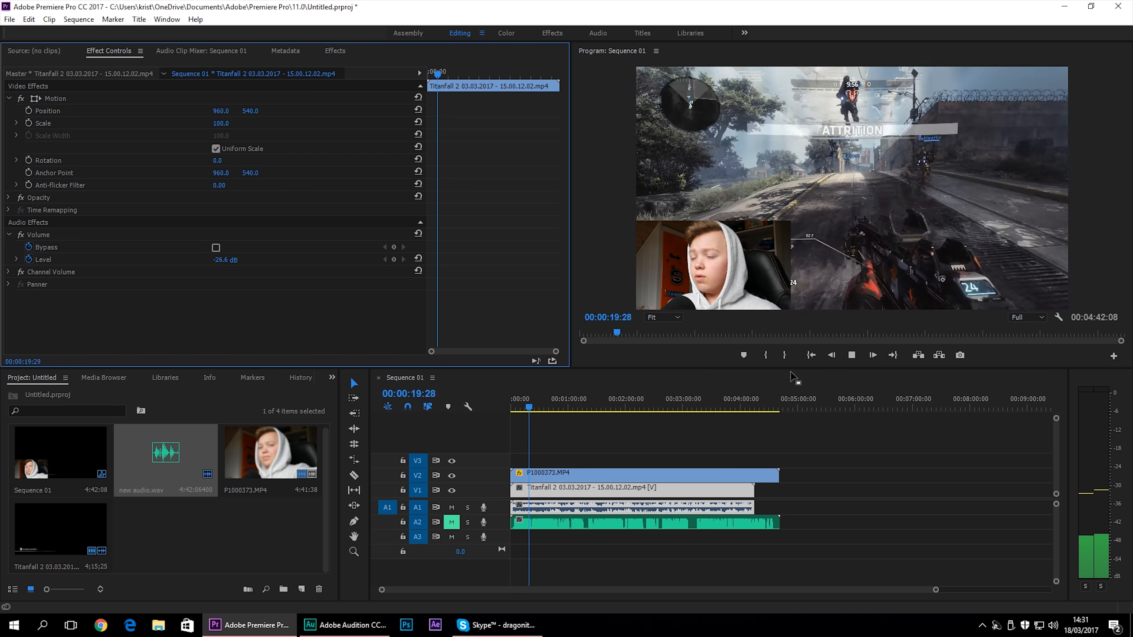
Unmute audio track A2 during playback, listen to the combined audio and stop playback
left_click(452, 523)
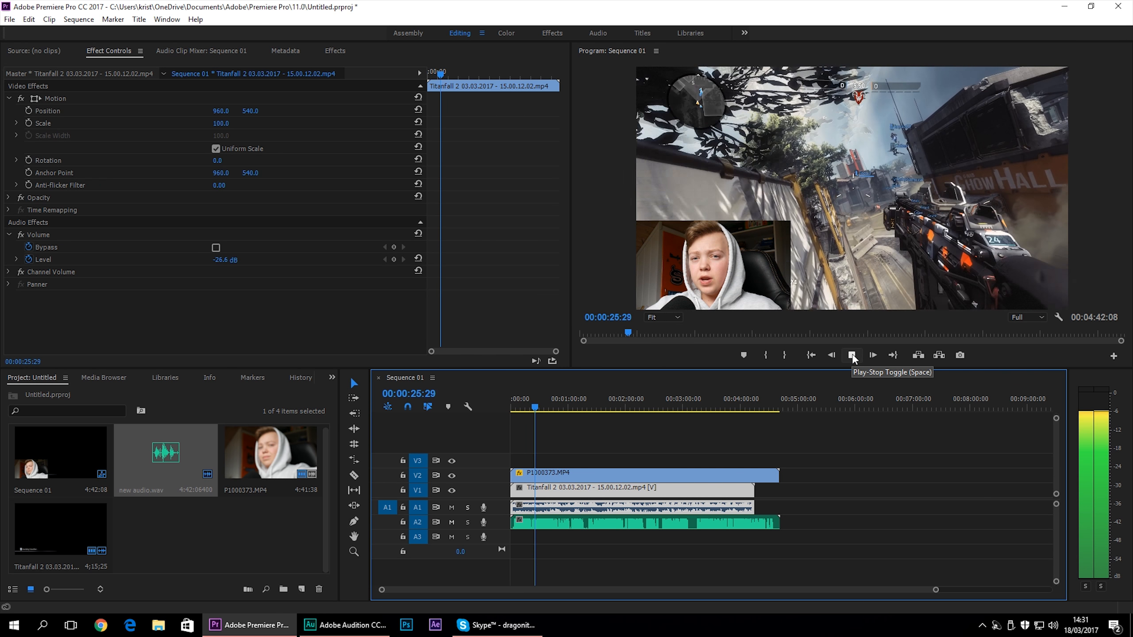
left_click(852, 356)
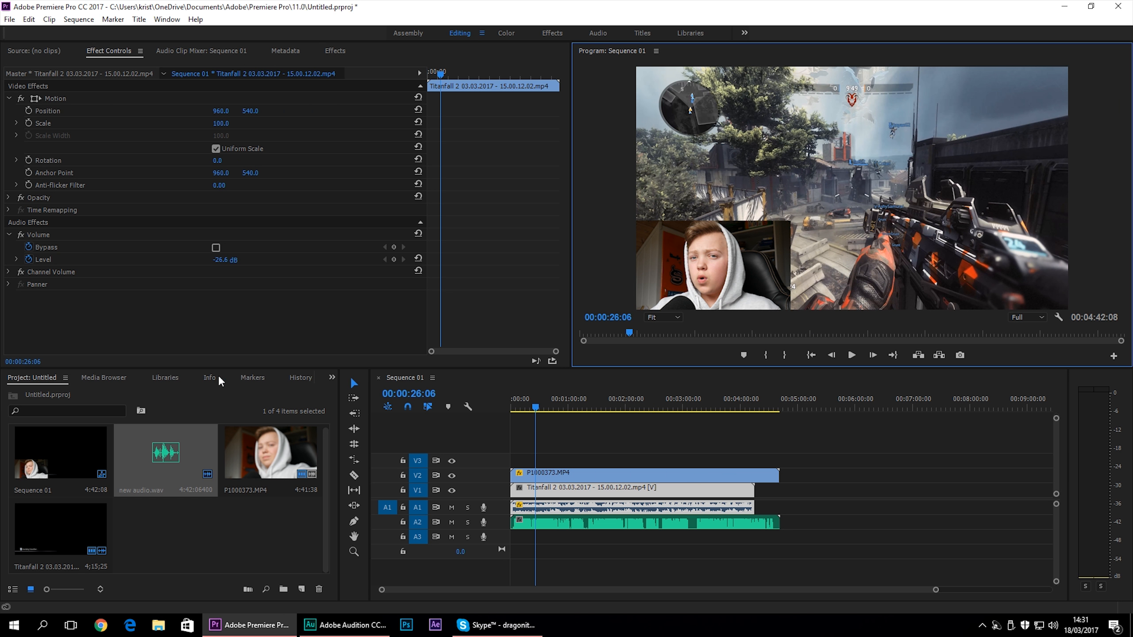
Search the effects for "crop" and apply the Crop effect to the facecam clip P1000373.MP4 on track V2
left_click(36, 53)
left_click(256, 54)
left_click(298, 50)
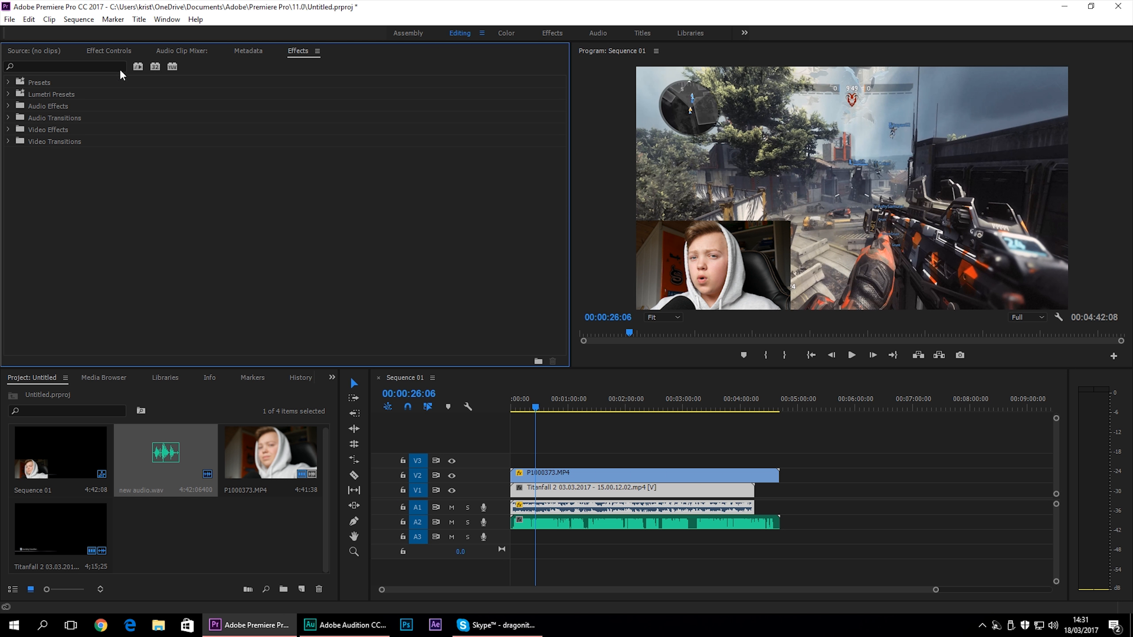
left_click(63, 65)
type("c")
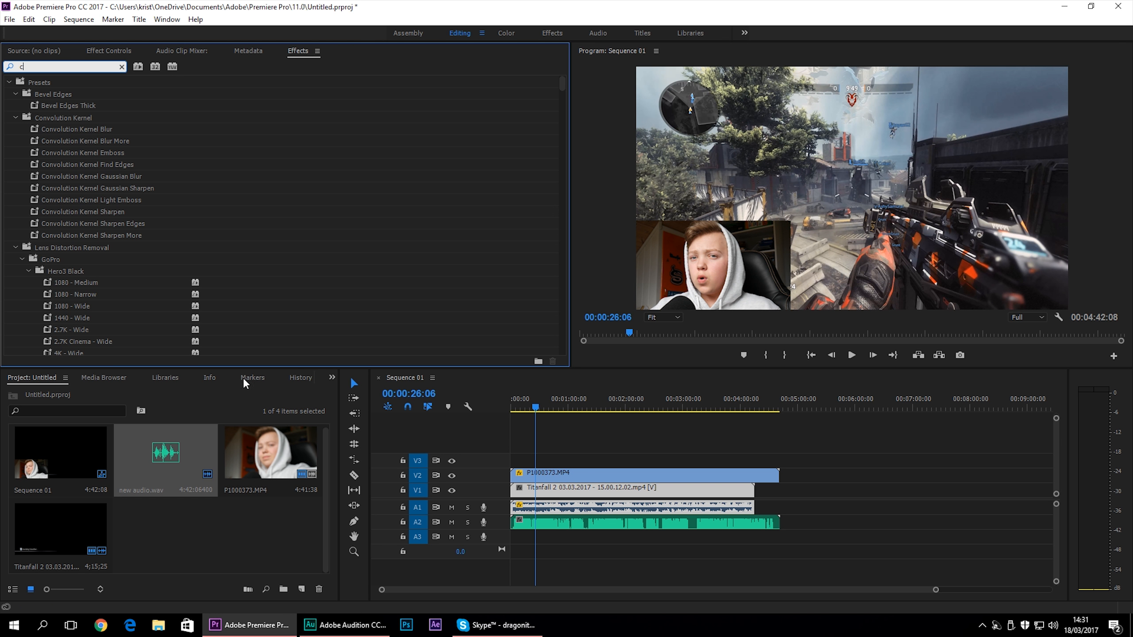
type("rop")
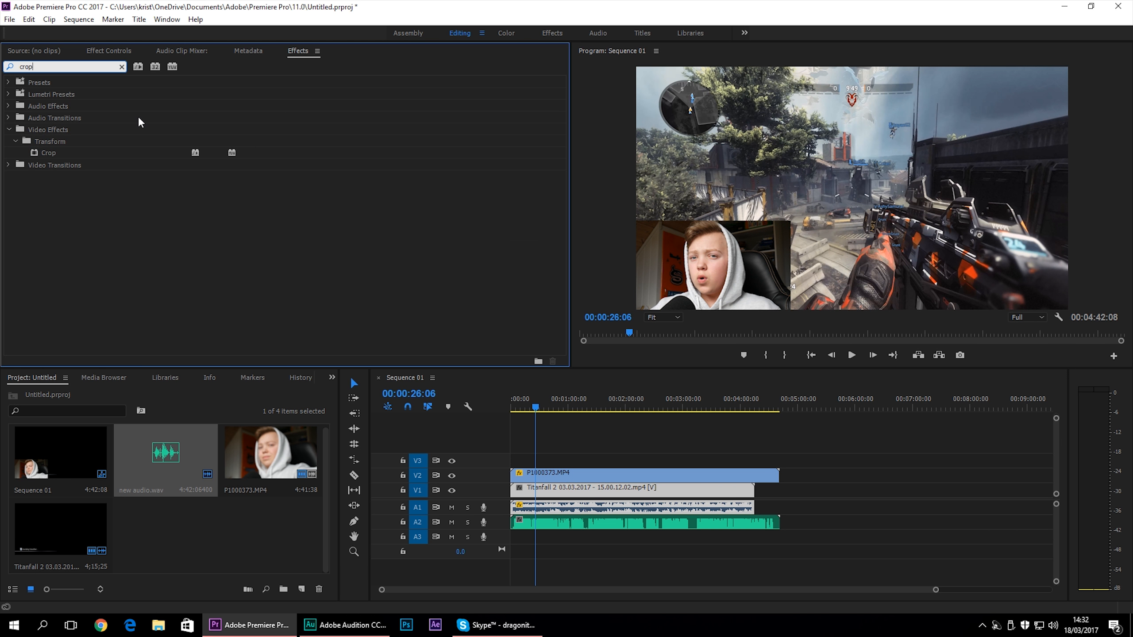
left_click_drag(50, 153, 567, 484)
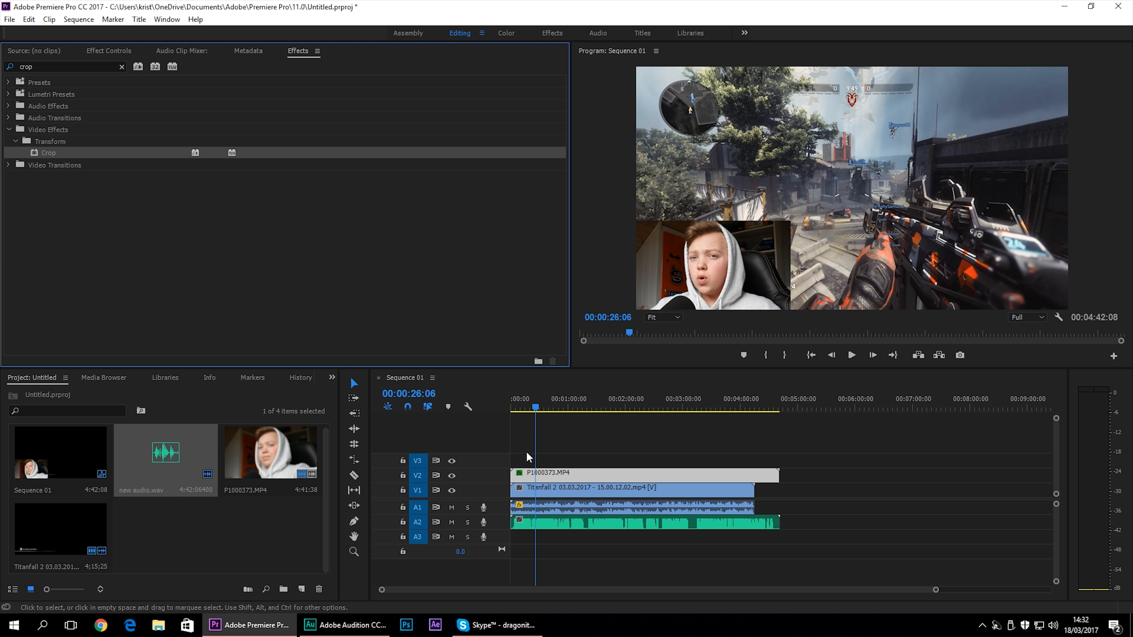
Crop the facecam clip P1000373.MP4 by 25 % on its left side and 25 % on its right side
left_click(101, 51)
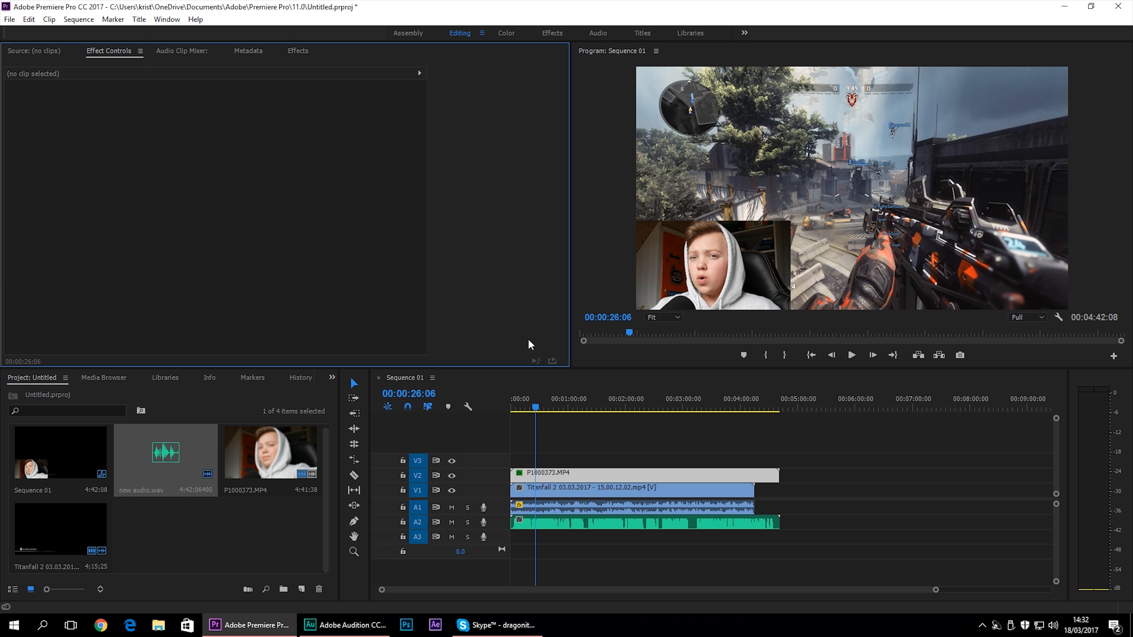
left_click(591, 476)
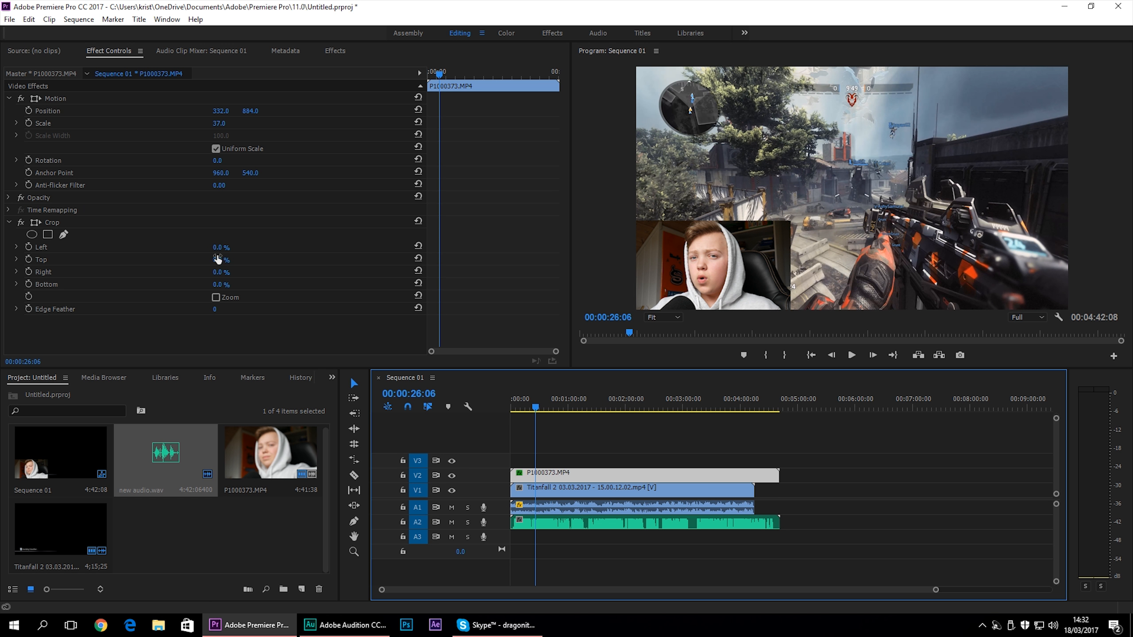
left_click(95, 225)
left_click_drag(220, 248, 233, 248)
left_click(223, 248)
type("35")
left_click(289, 260)
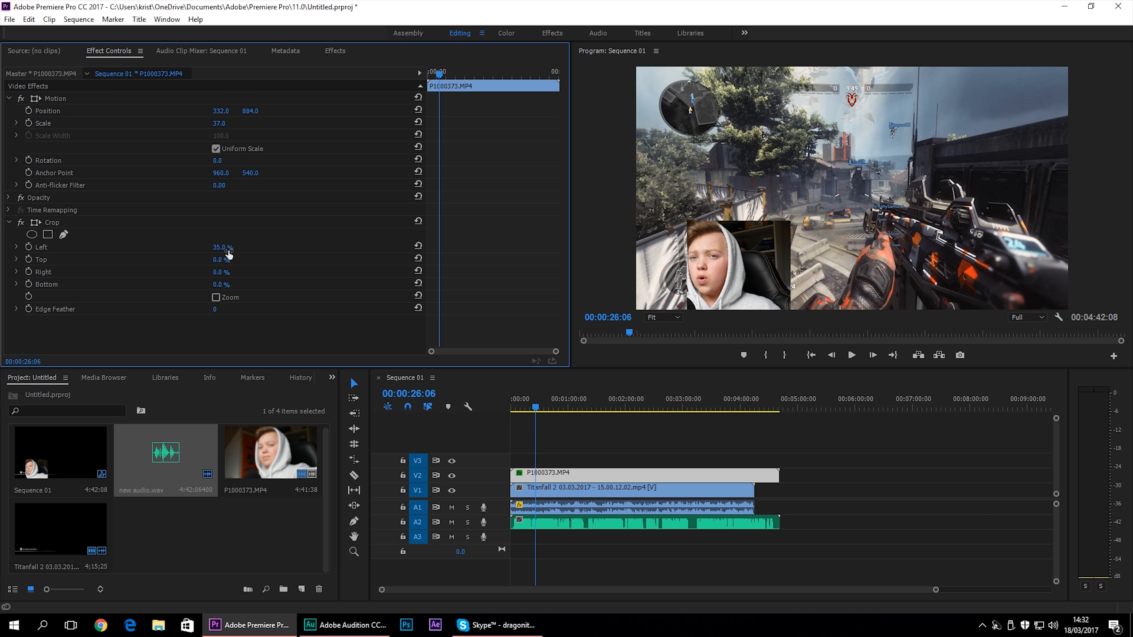
type("25")
key("Return")
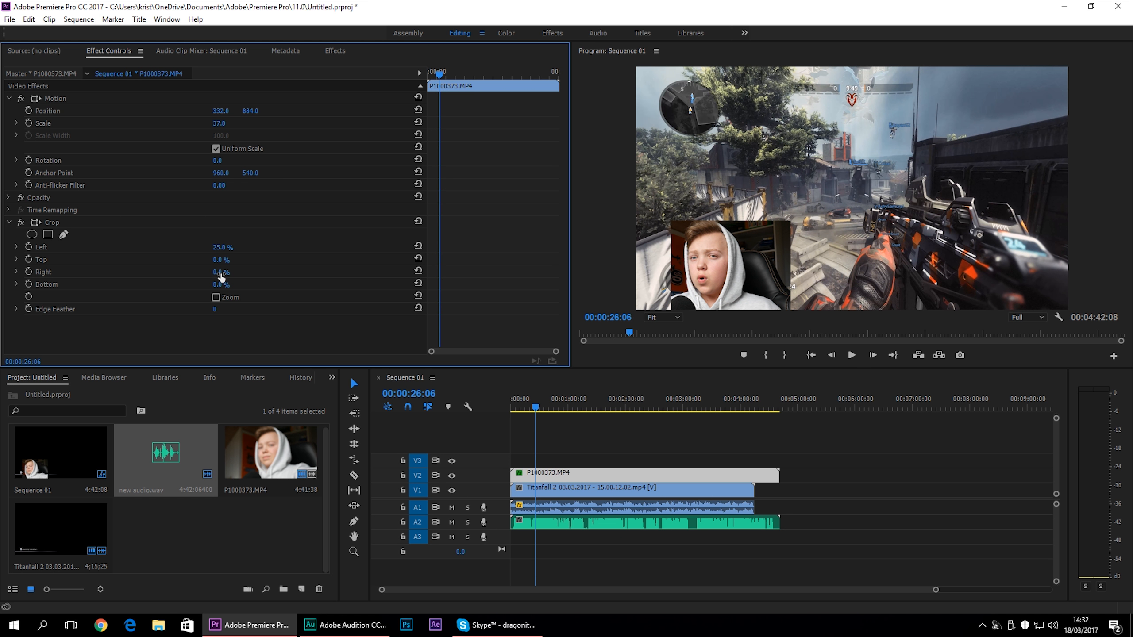
left_click_drag(221, 274, 320, 278)
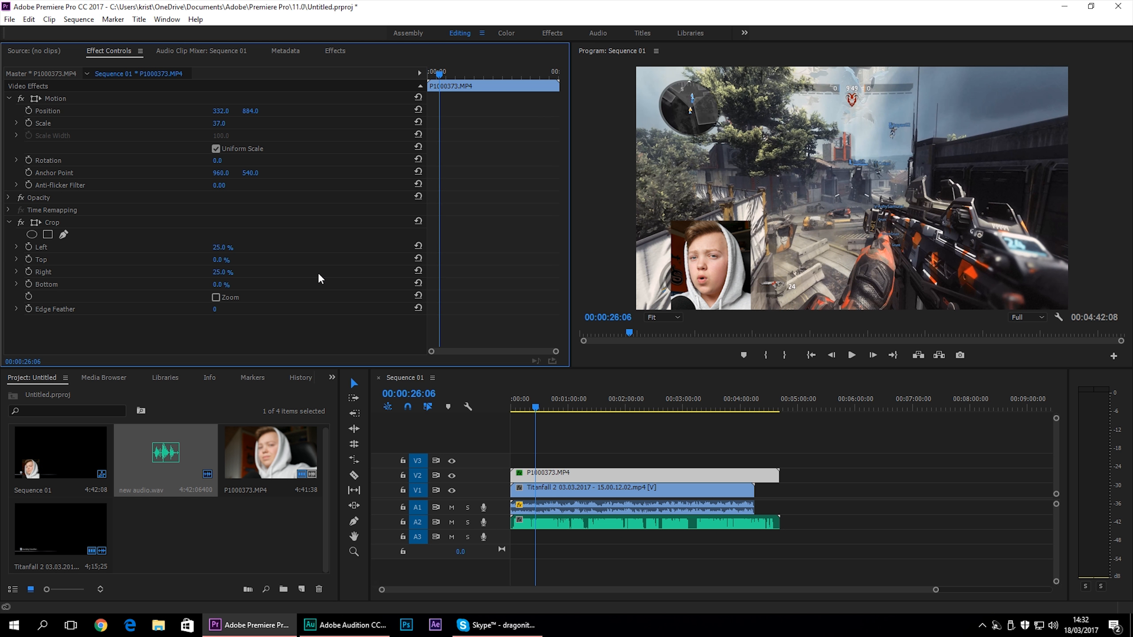
Move the cropped facecam into the lower-left corner of the video frame, at about position 224.5, 860.4
left_click(741, 254)
left_click_drag(743, 232, 720, 243)
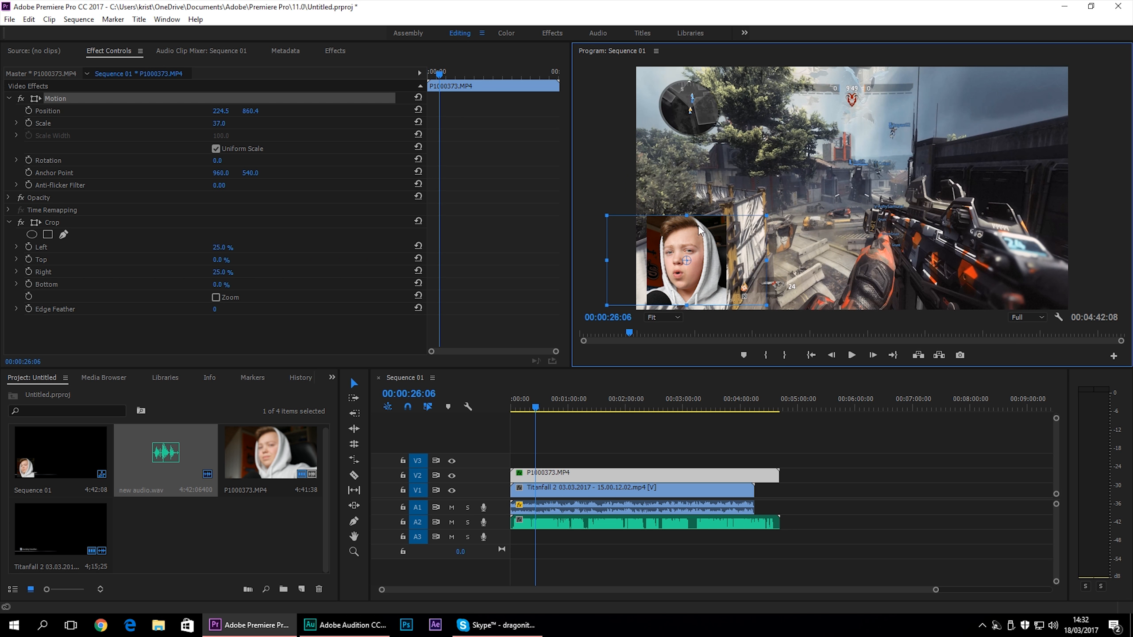
left_click(853, 469)
left_click(693, 255)
Search the effects for "transfor" and apply the Distort effect Transform to the facecam clip P1000373.MP4
left_click(335, 50)
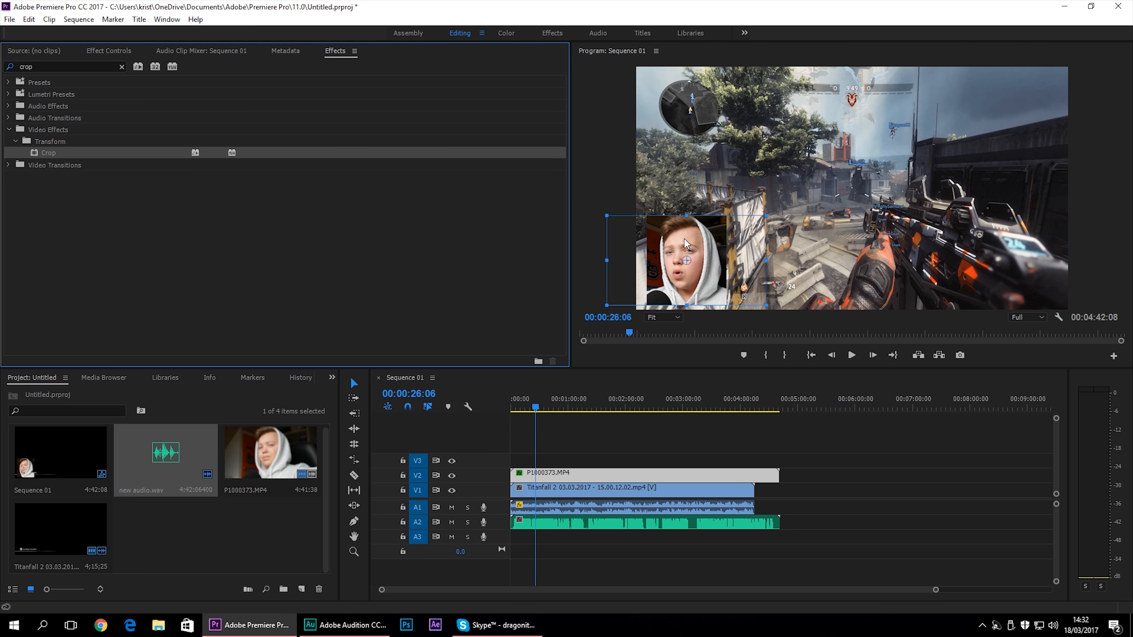
left_click(79, 70)
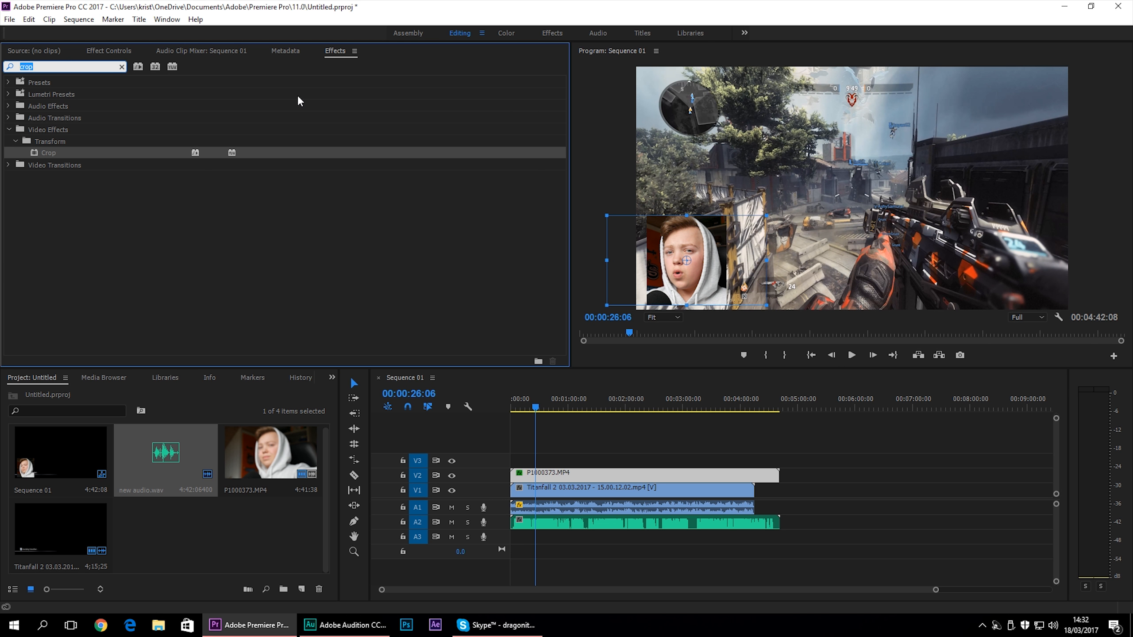
type("tr")
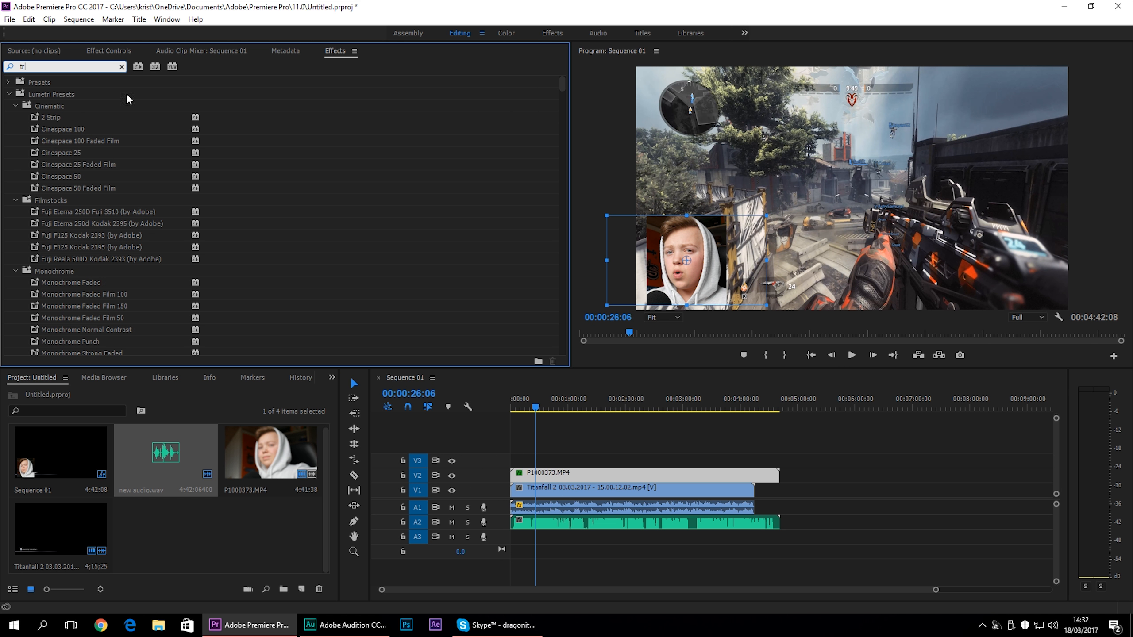
type("ans")
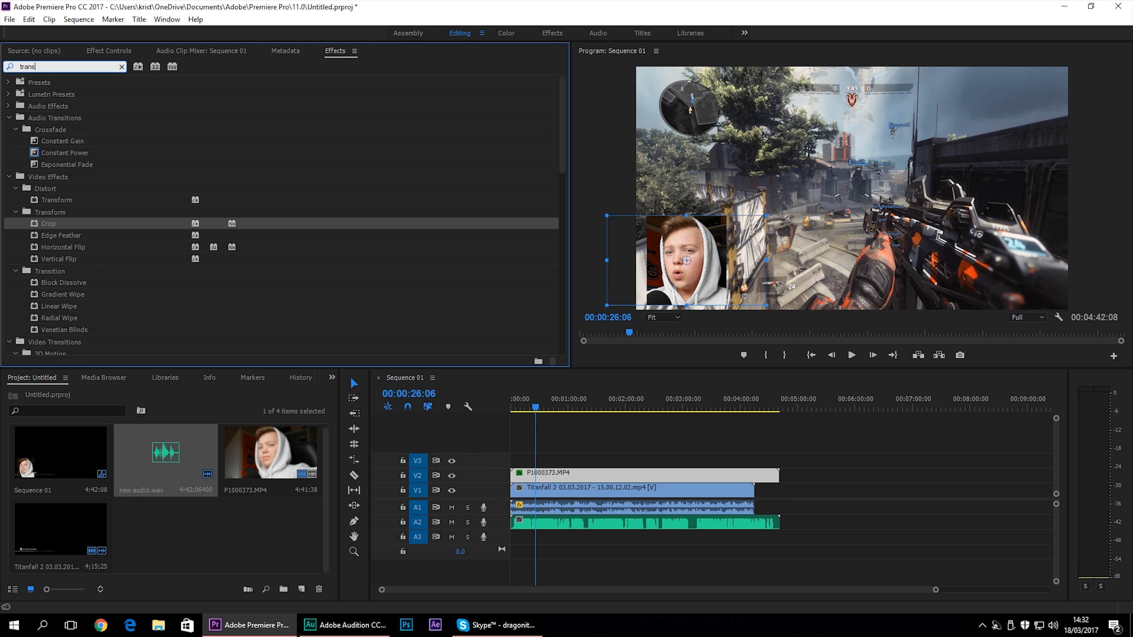
type("for")
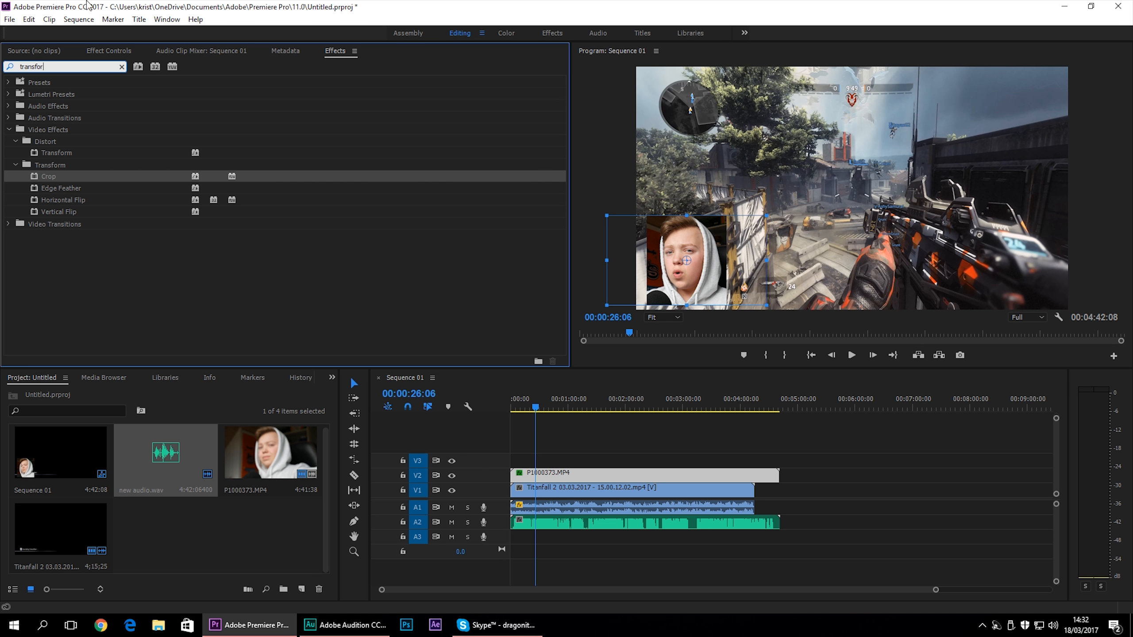
left_click(57, 153)
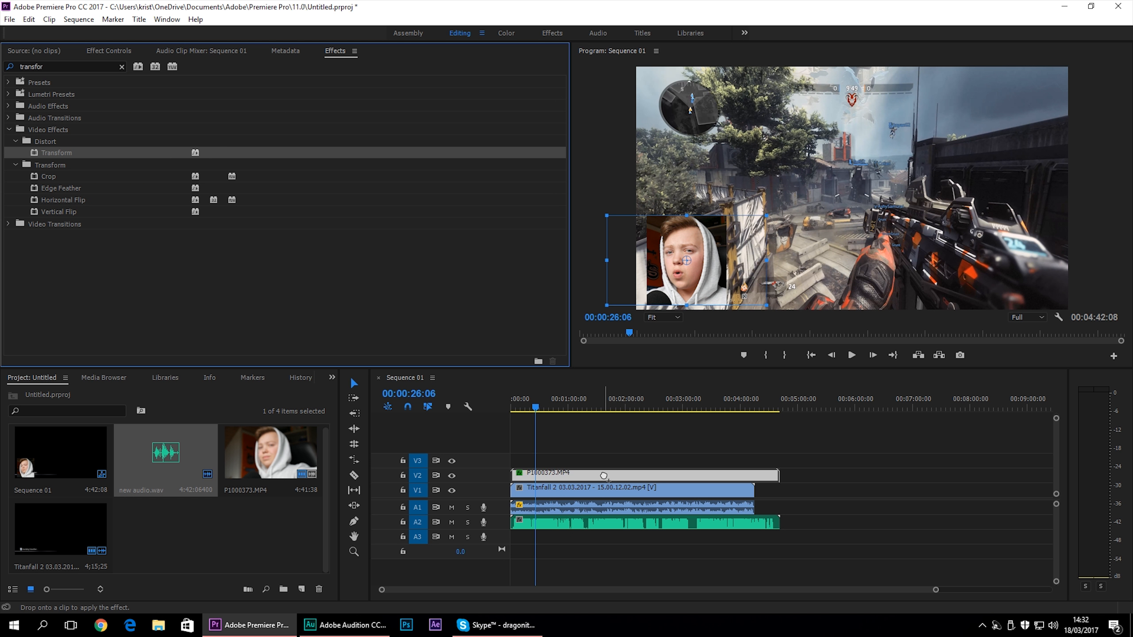
Turn off uniform scale in the facecam's Transform effect and mirror the picture with a scale width of -100
left_click(122, 50)
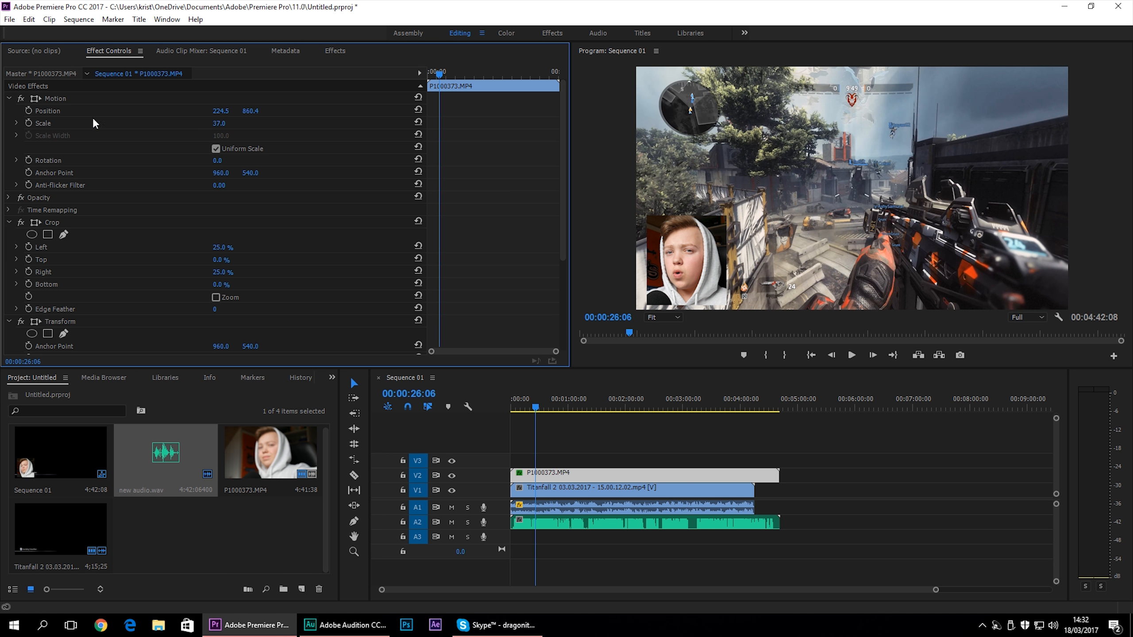
scroll(357, 223, "down", 5)
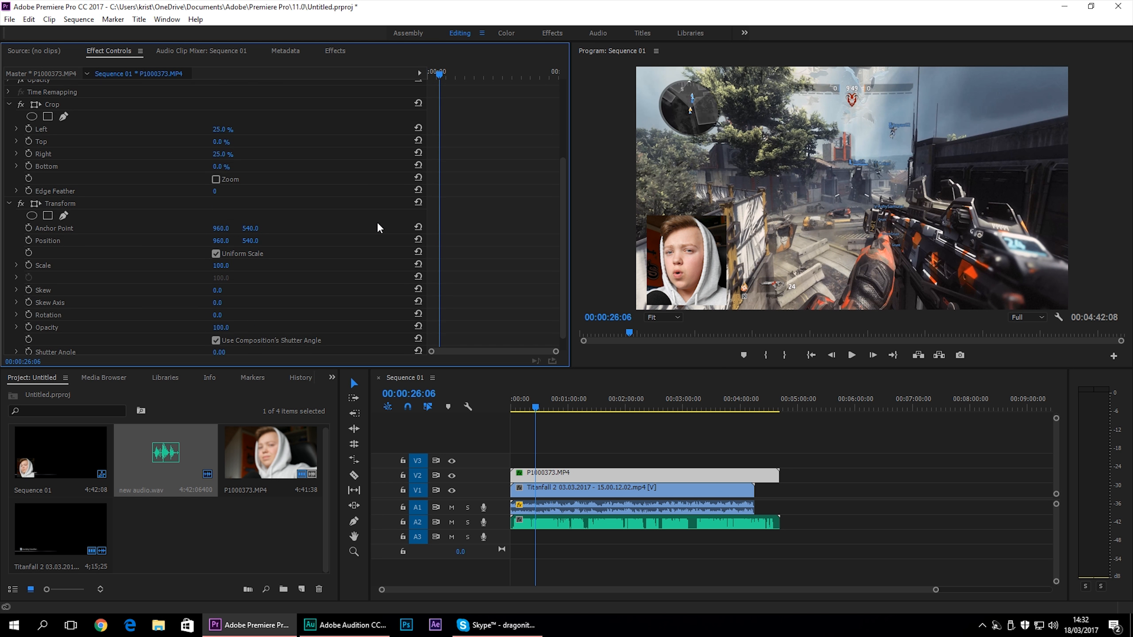
left_click(216, 236)
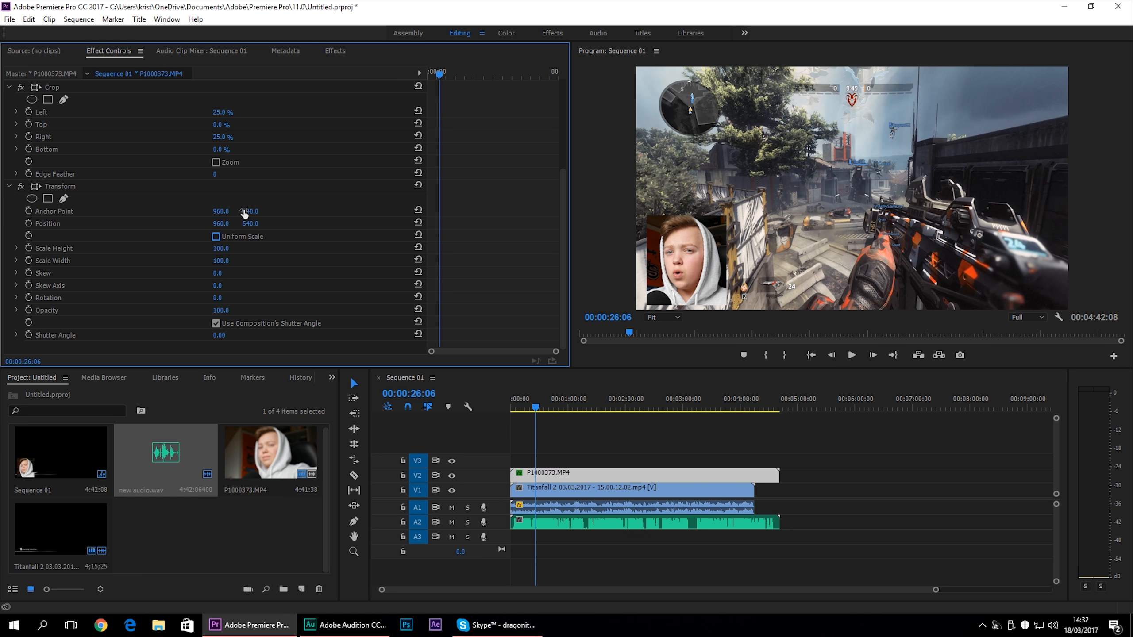
left_click(213, 260)
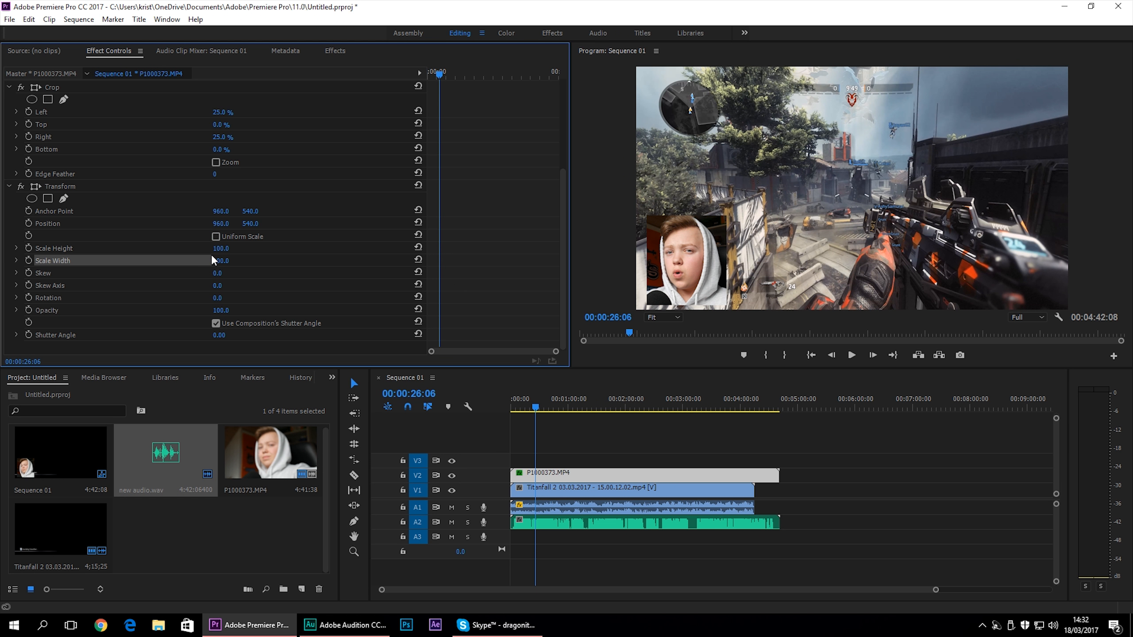
left_click(218, 261)
type("-100")
key("Return")
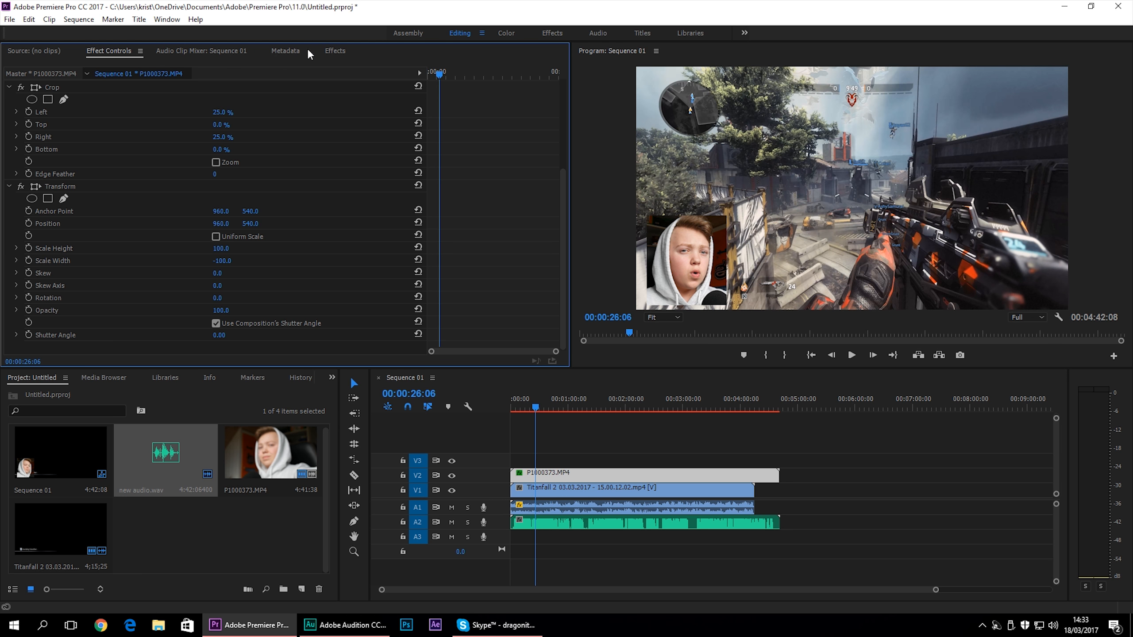
Search the effects for "drop" and apply the Drop Shadow effect to the facecam clip P1000373.MP4
left_click(335, 51)
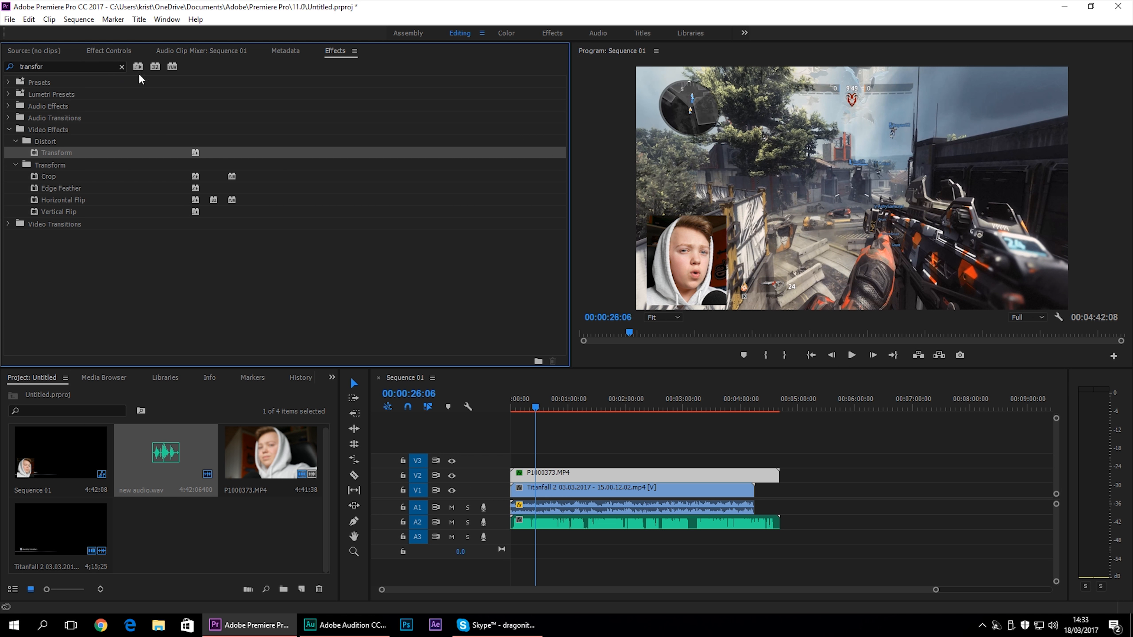
left_click(90, 66)
type("drop")
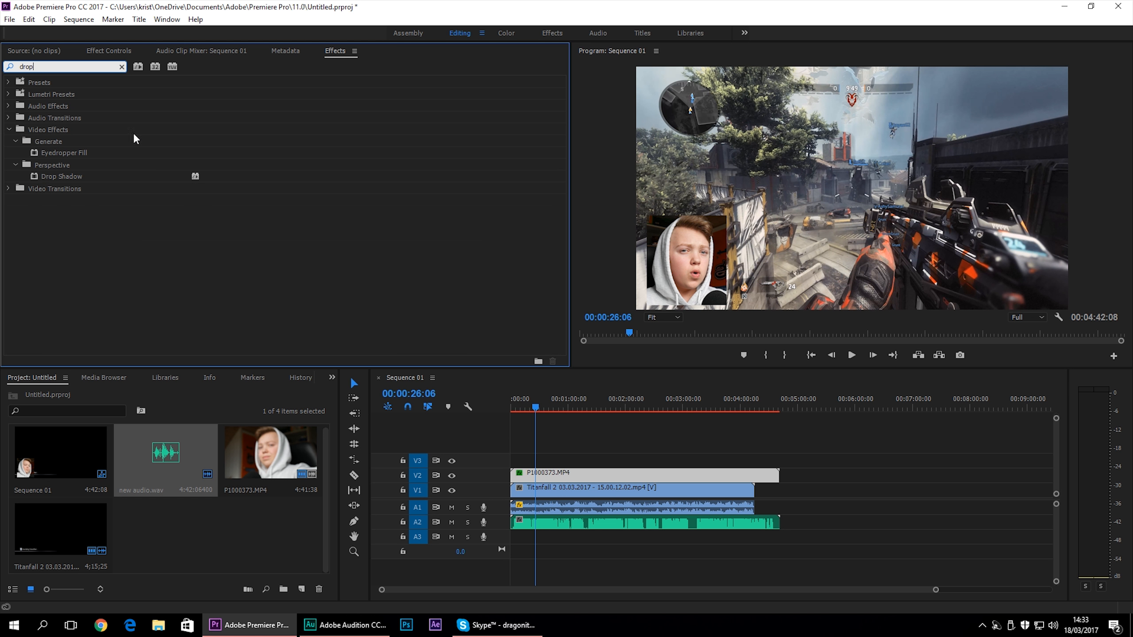
left_click_drag(59, 168, 563, 487)
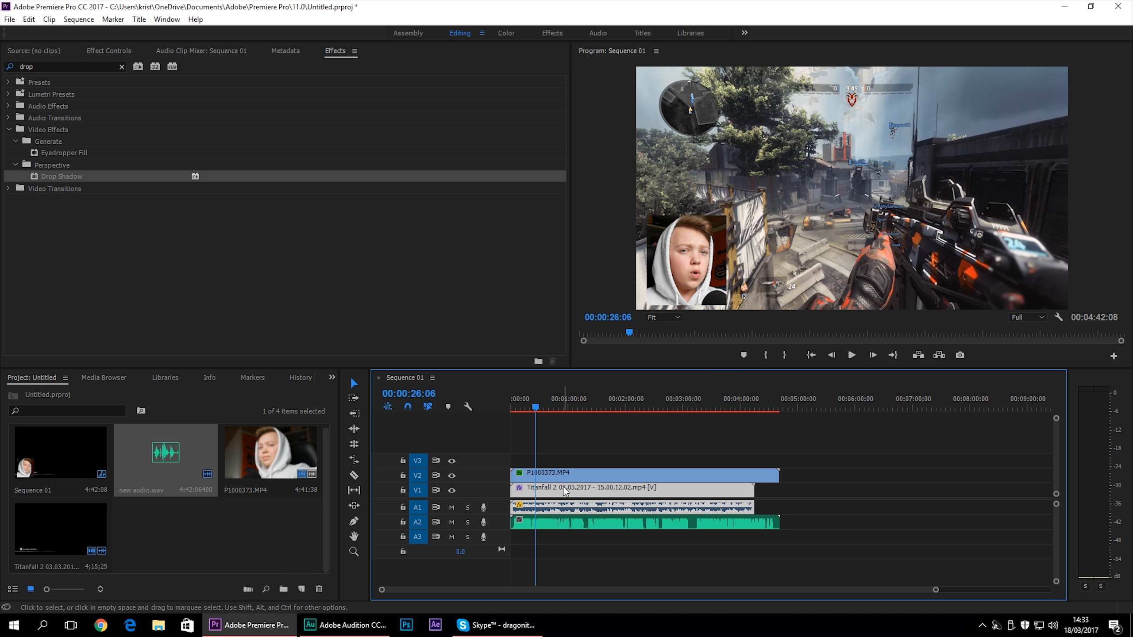
left_click_drag(62, 176, 575, 474)
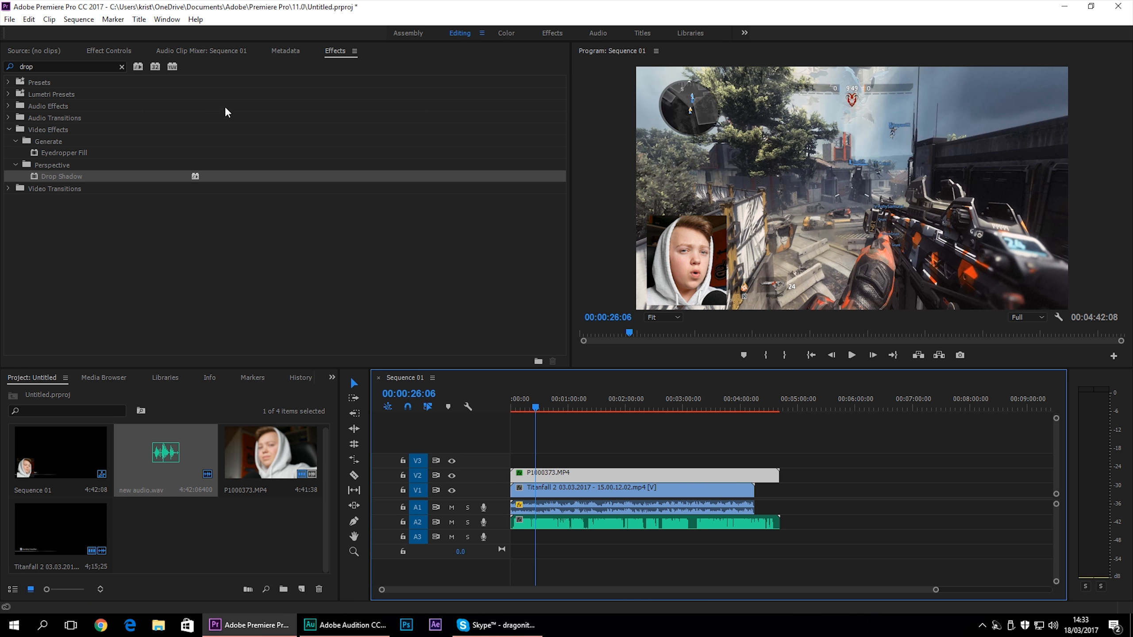
Set the facecam's drop shadow to 50 % opacity and a direction of 90°
left_click(93, 52)
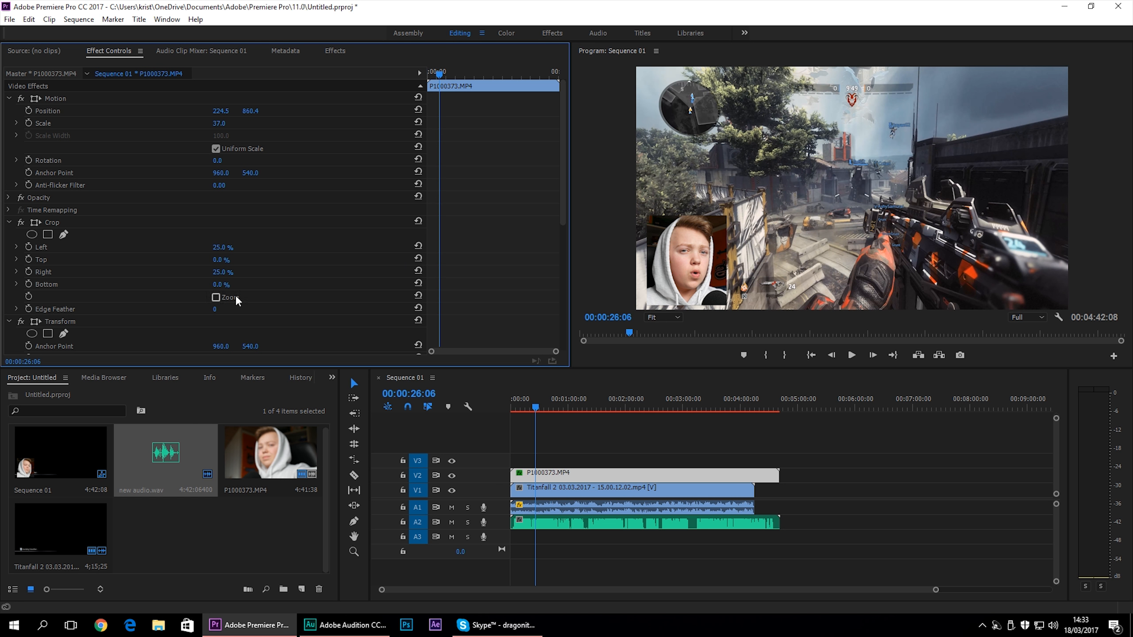
scroll(235, 295, "down", 5)
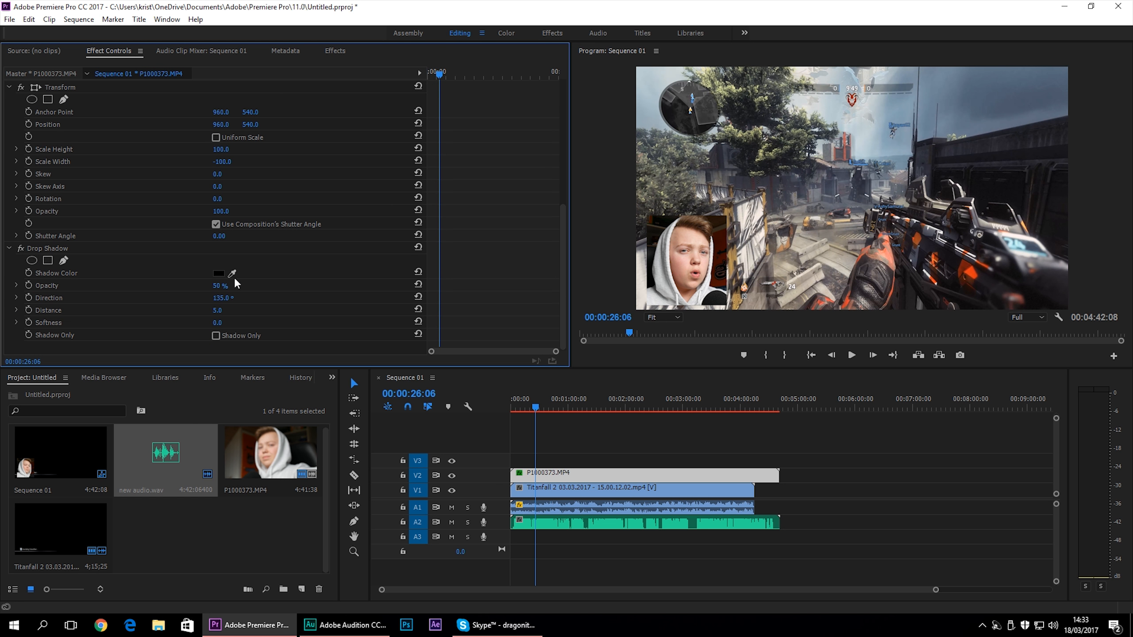
mouse_move(223, 286)
left_mouse_down()
mouse_move(245, 285)
mouse_move(221, 285)
left_mouse_up()
left_click(223, 286)
type("50")
key("Tab")
type("90")
key("Return")
Set the facecam's drop shadow to a softness of about 106, an opacity of 100 % and a distance of 9
left_click_drag(217, 311, 277, 323)
left_click_drag(220, 323, 264, 323)
left_click(224, 285)
type("100")
key("Return")
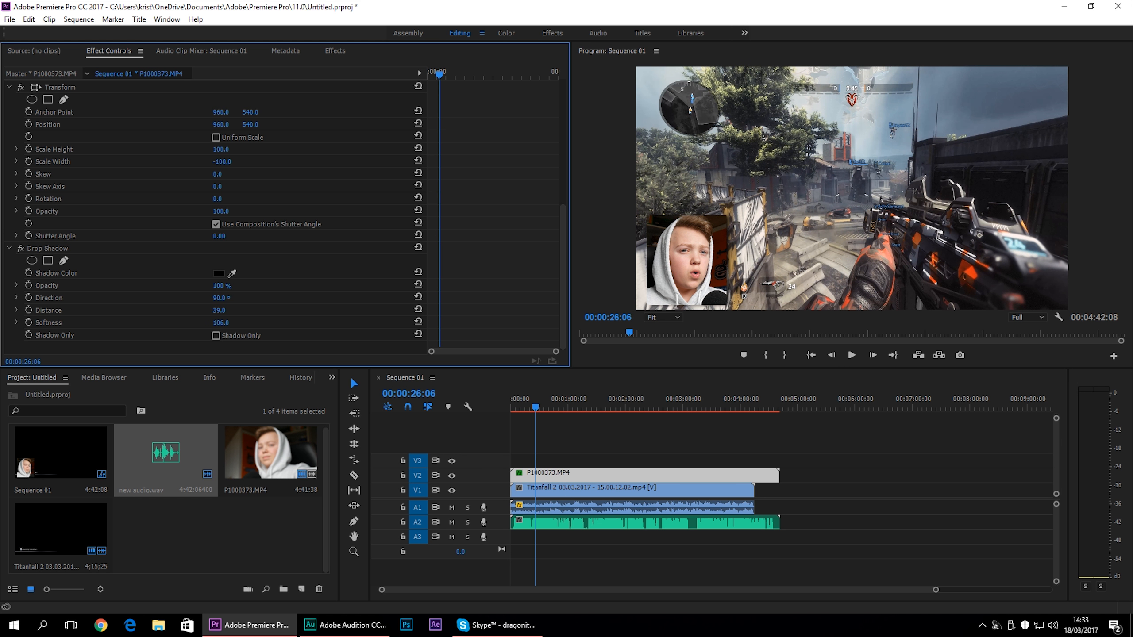
left_click(221, 310)
type("9")
key("Return")
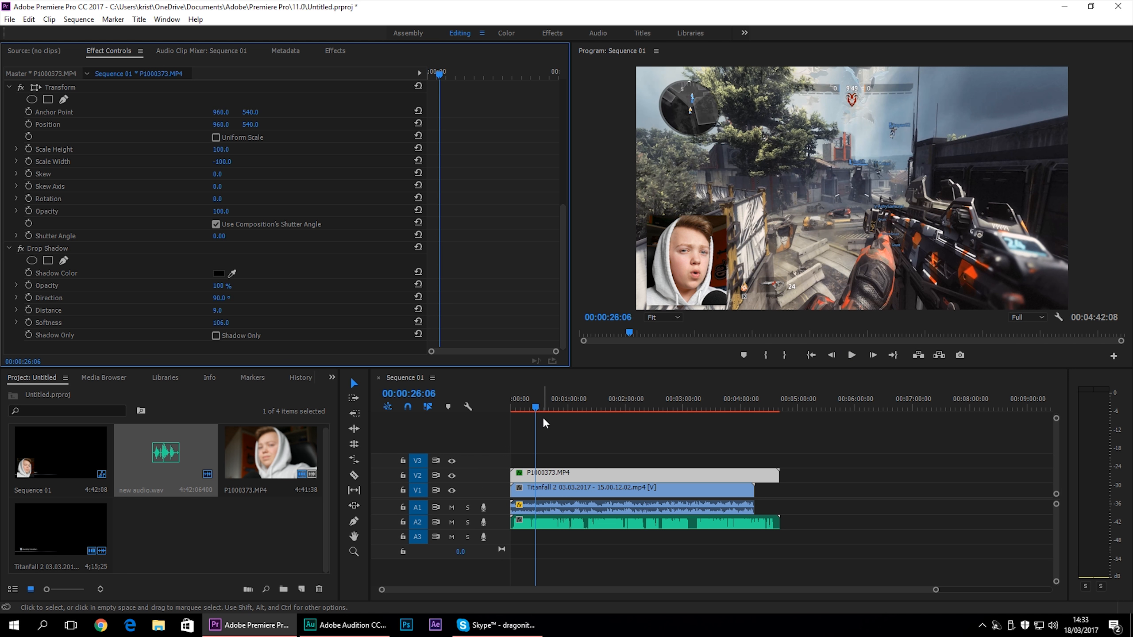
Place the playhead at the end of the Titanfall 2 gameplay clip, at 00:04:15:50
left_click_drag(536, 408, 775, 531)
left_click(738, 495)
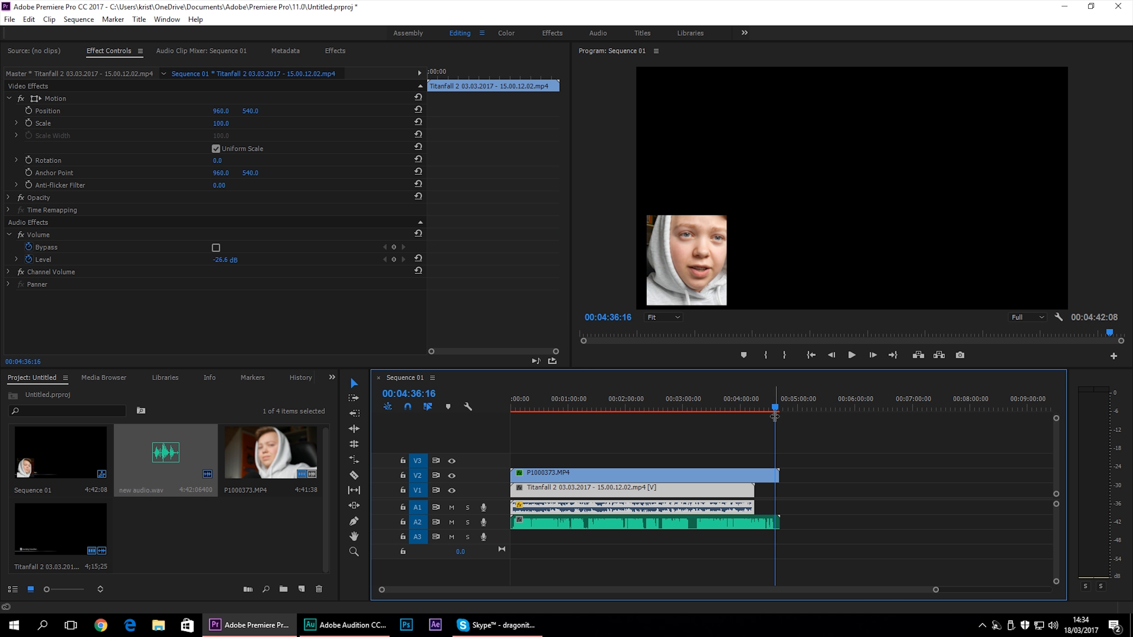
left_click(492, 127)
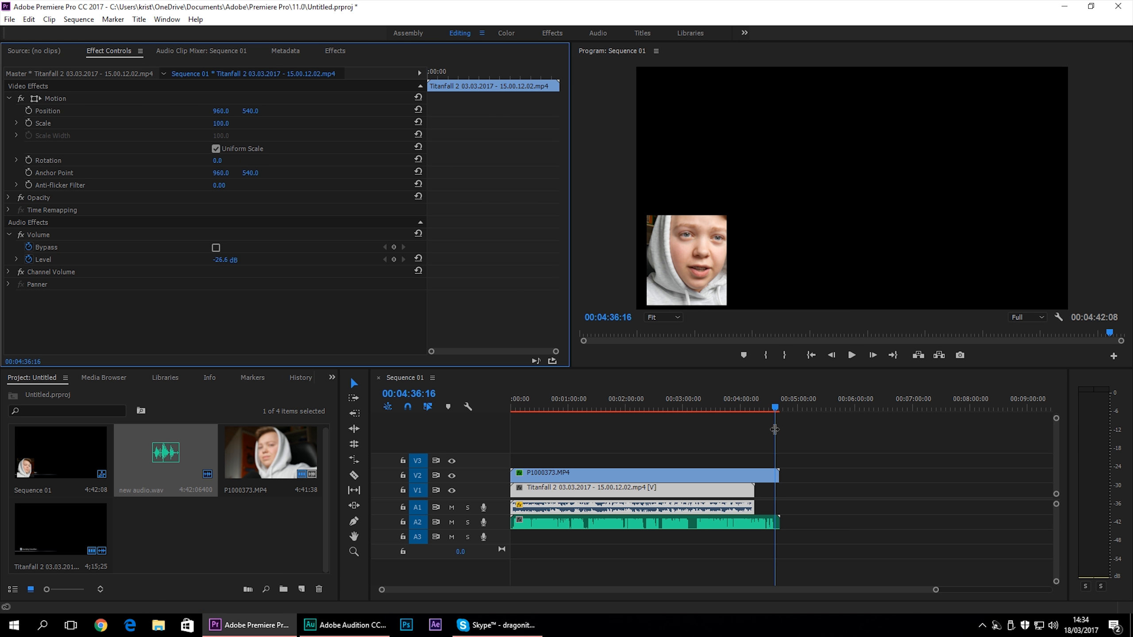
left_click_drag(776, 405, 713, 404)
left_click_drag(539, 75, 679, 71)
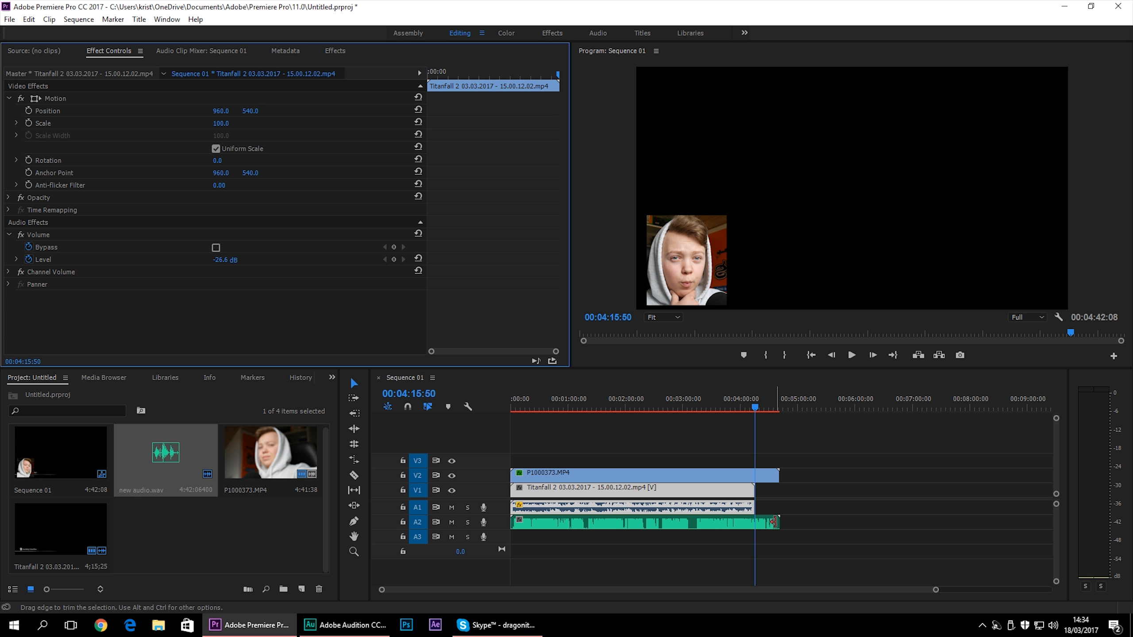
left_click(770, 505)
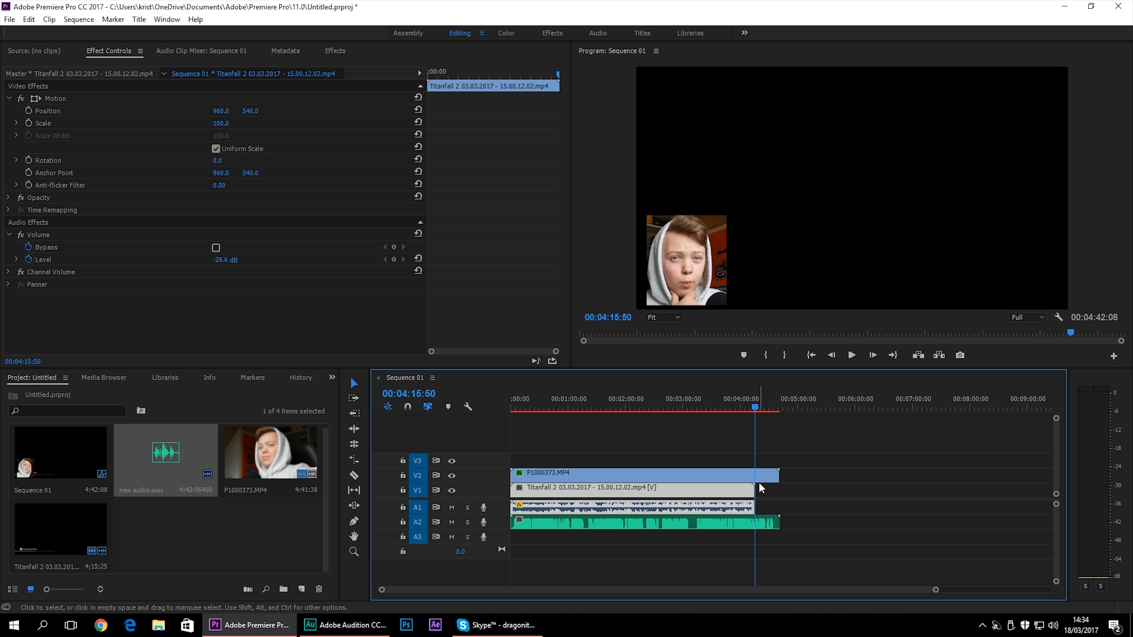
Split the facecam and commentary audio clips at 00:04:15:50 and delete the leftovers beyond the gameplay clip's end
key("c")
key("shift")
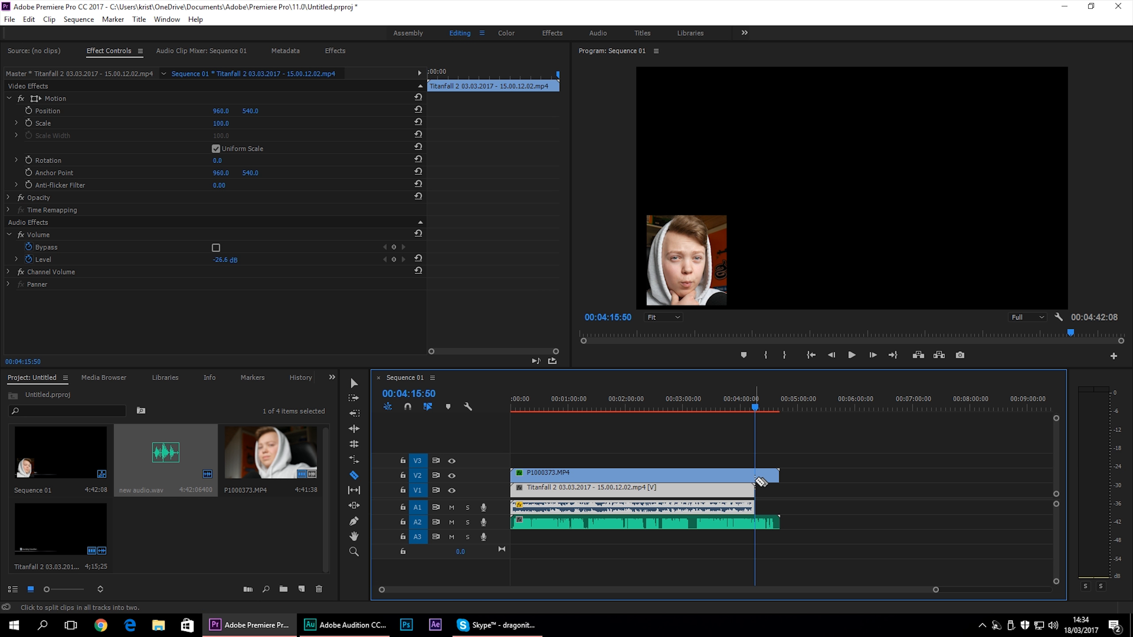
left_click(755, 480, "shift")
key("v")
left_click(767, 474)
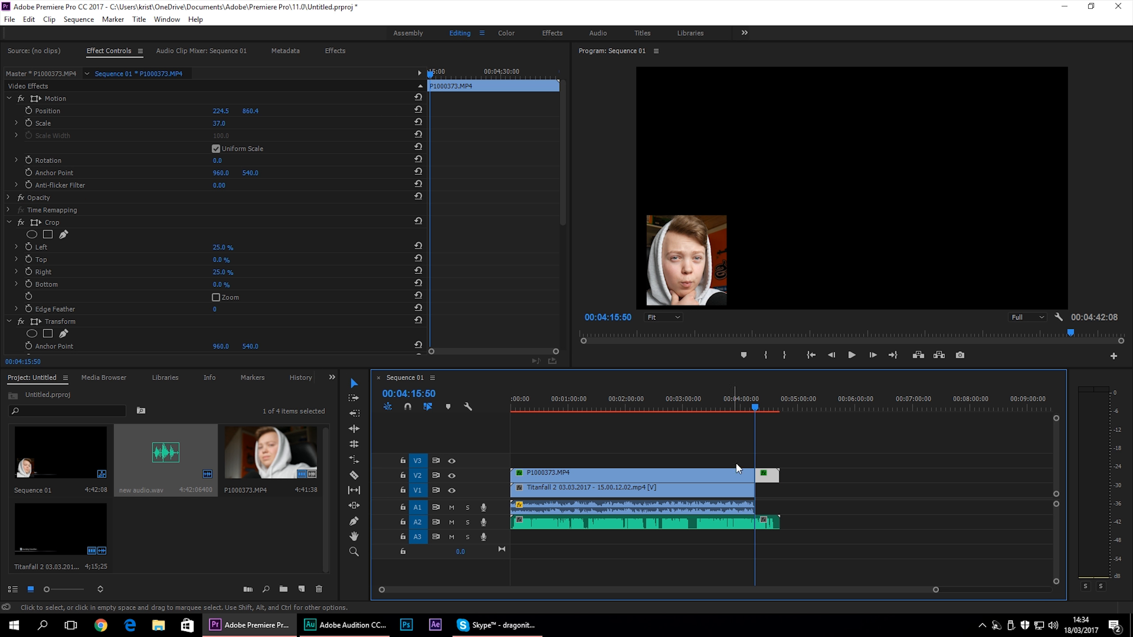
key("Delete")
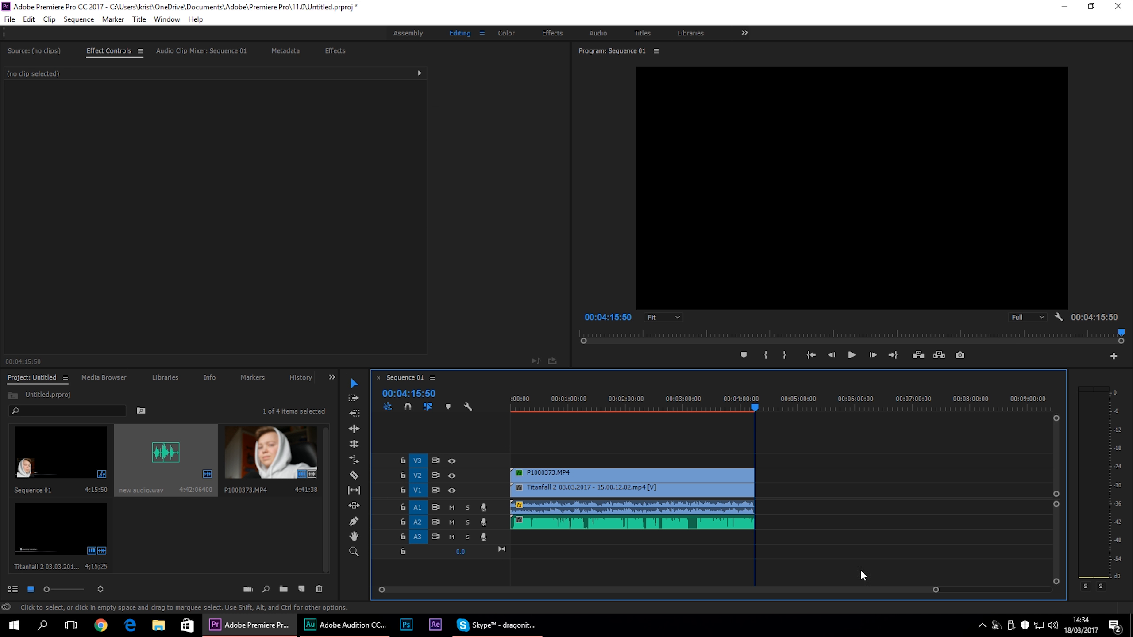
left_click_drag(755, 407, 818, 471)
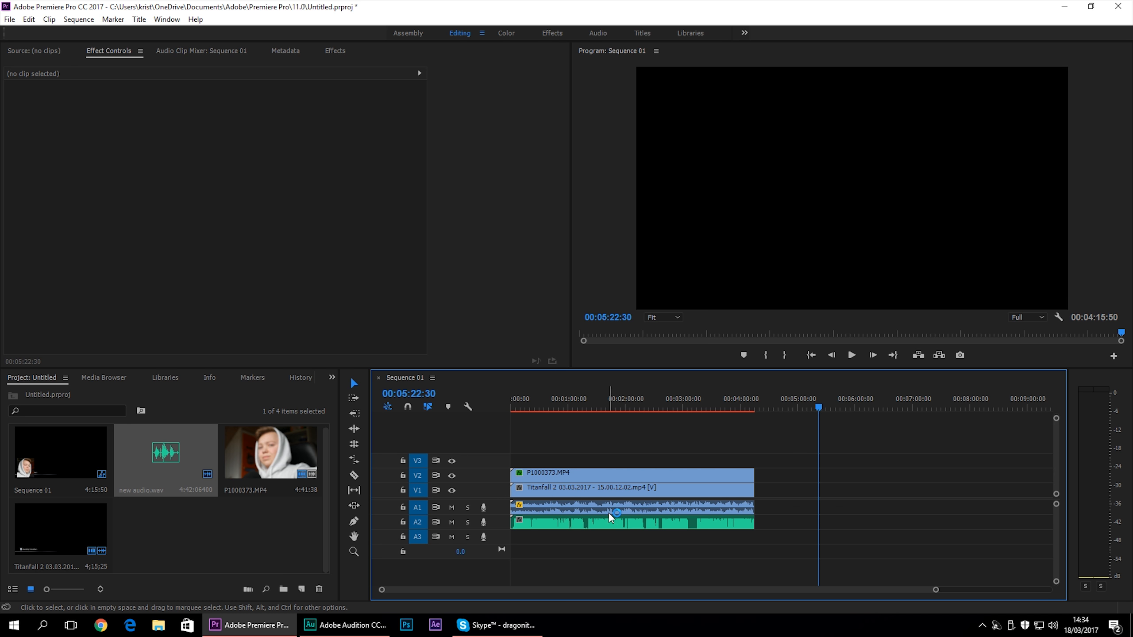
left_click(744, 491)
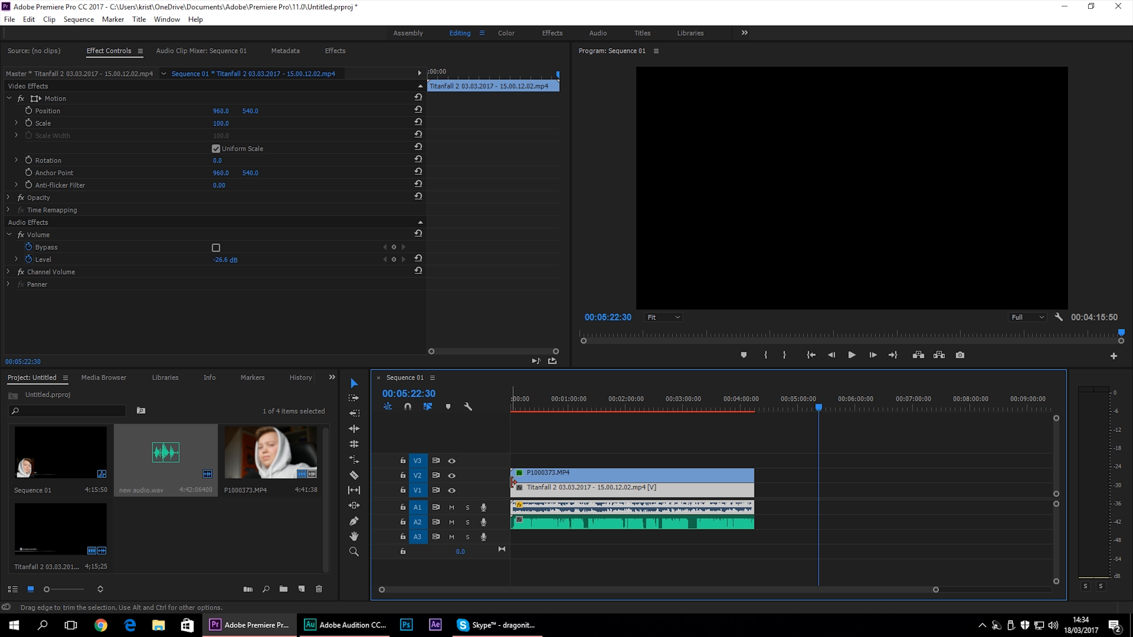
left_click_drag(818, 407, 565, 373)
left_click_drag(587, 498, 619, 482)
key("ctrl+z")
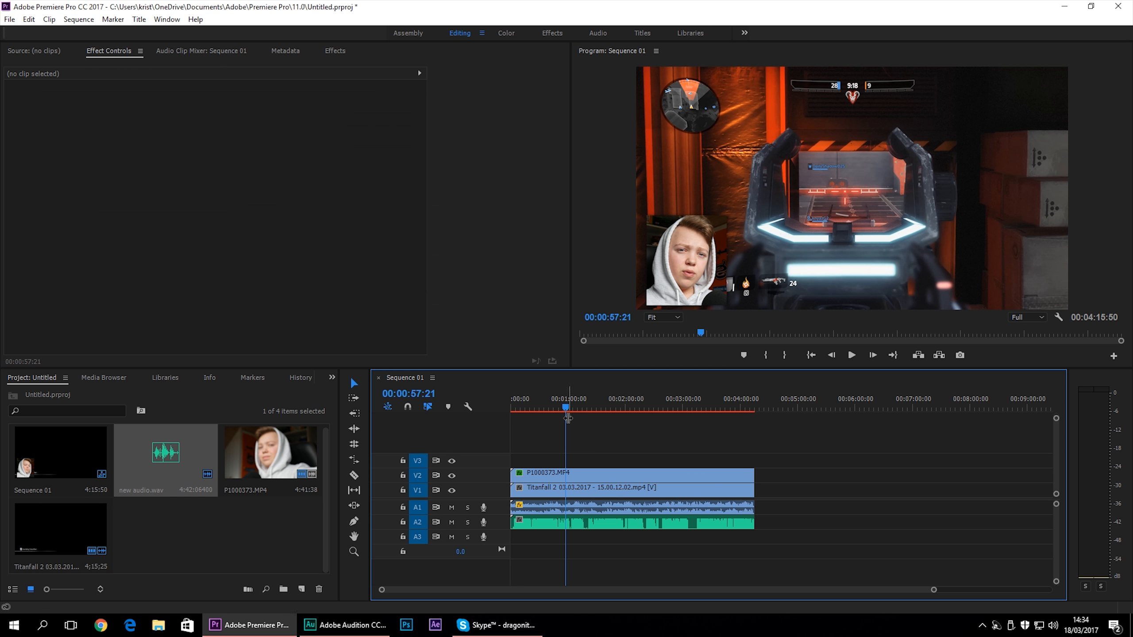
Fade in the Titanfall 2 gameplay clip with opacity keyframes from 0 % at its start to 100 % shortly after, and preview it
left_click_drag(566, 411, 508, 412)
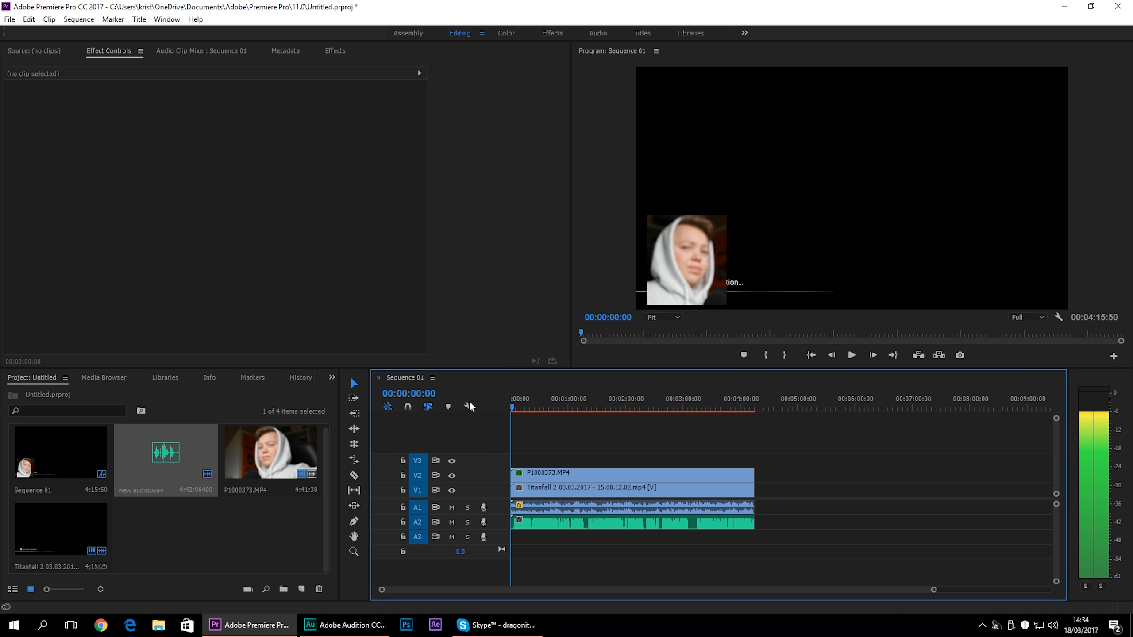
left_click(563, 489)
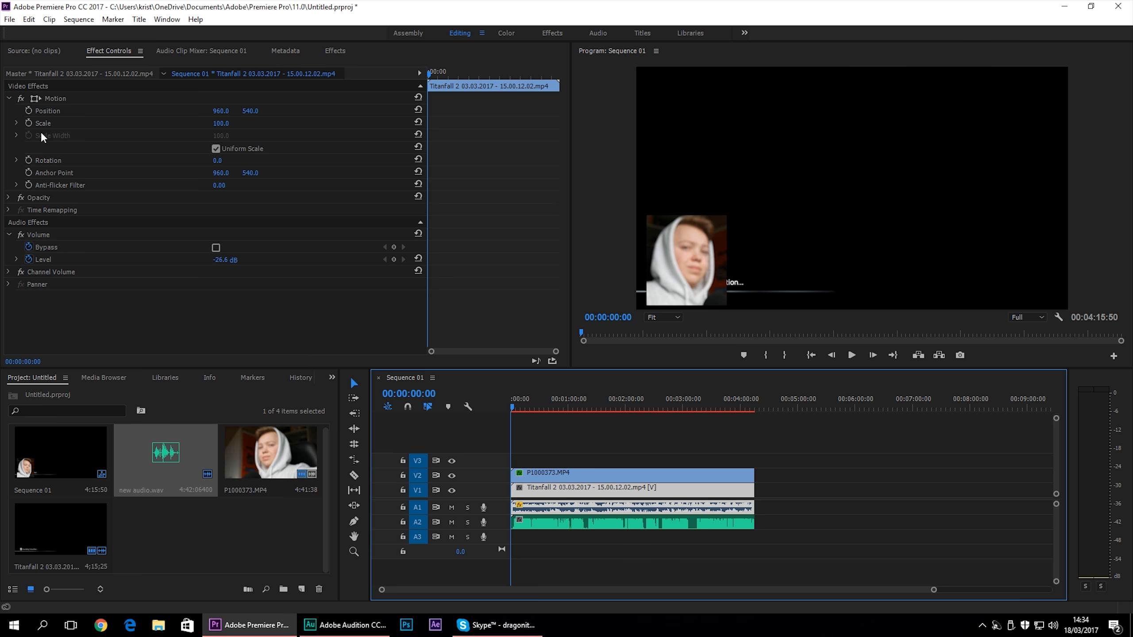
left_click(9, 202)
left_click(9, 199)
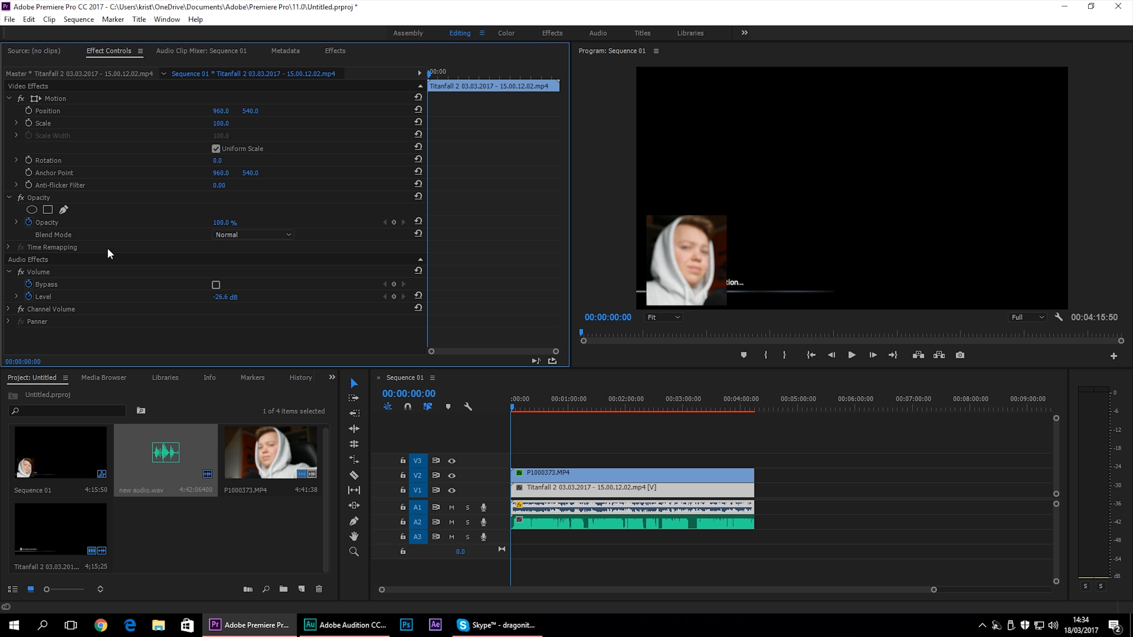
left_click(394, 223)
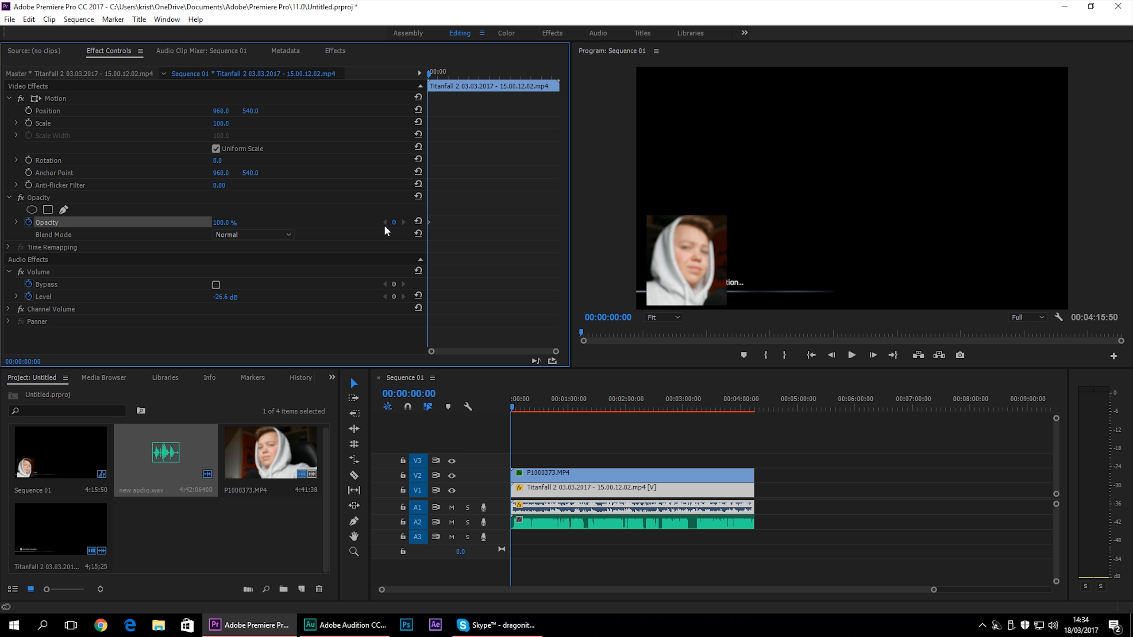
left_click(221, 222)
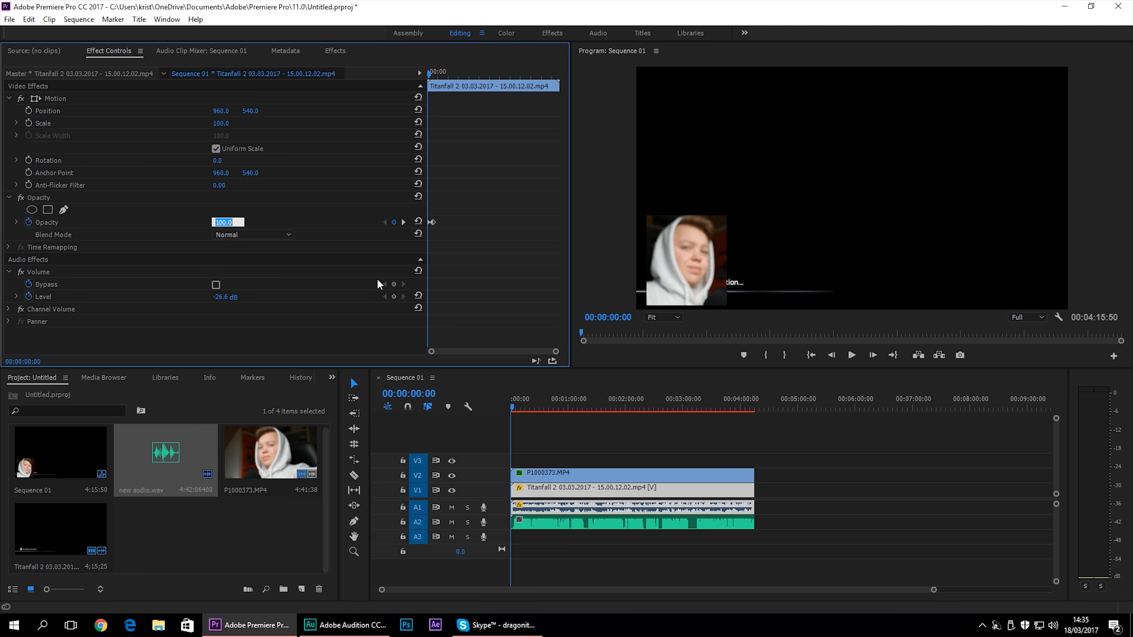
type("9")
key("Return")
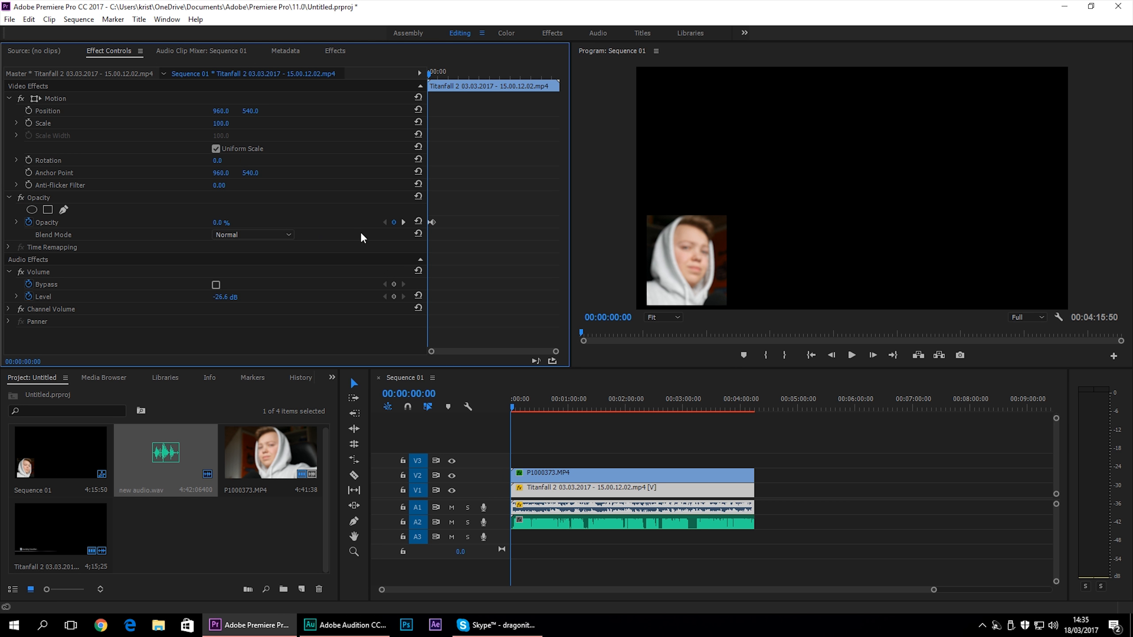
left_click(852, 356)
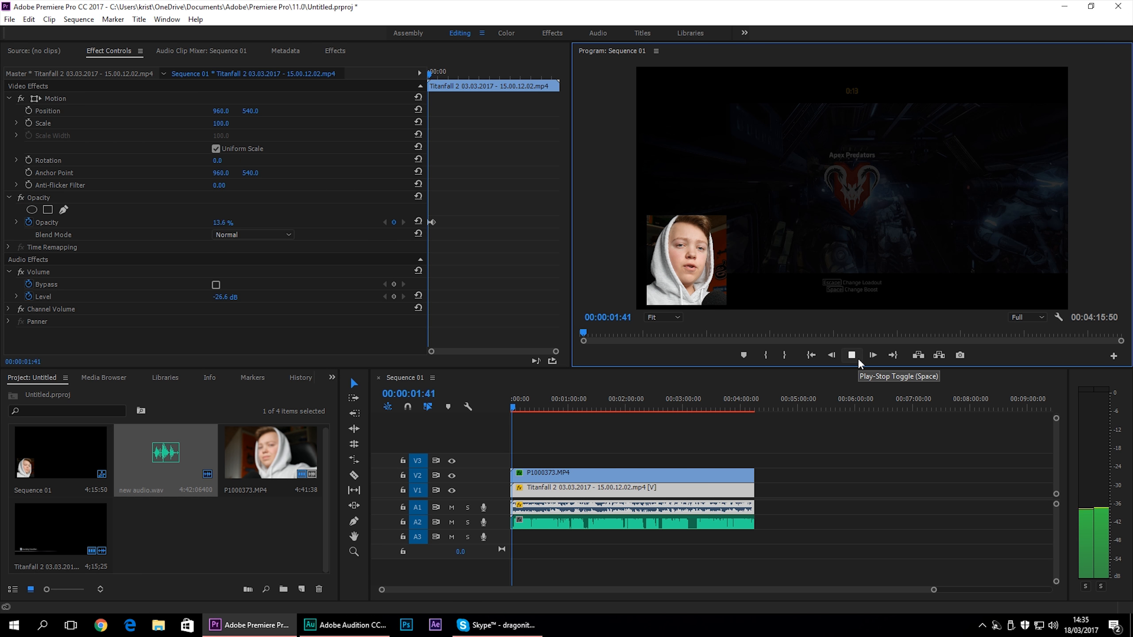
left_click(790, 444)
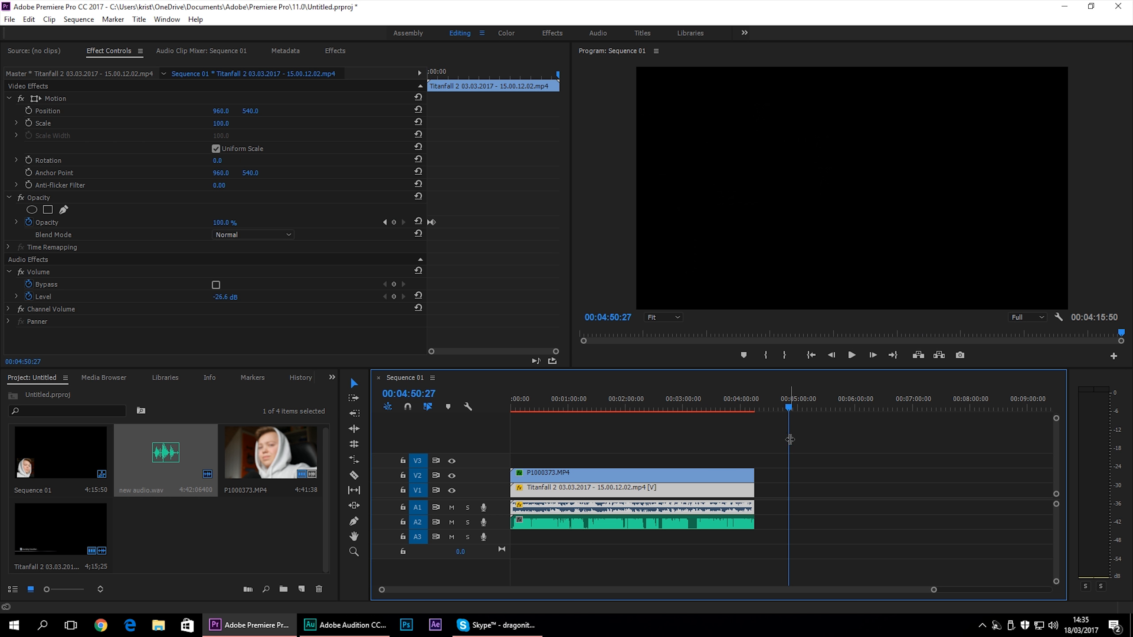
Open the export settings for Sequence 01 and keep the source scaling at Scale To Fit
left_click(192, 535)
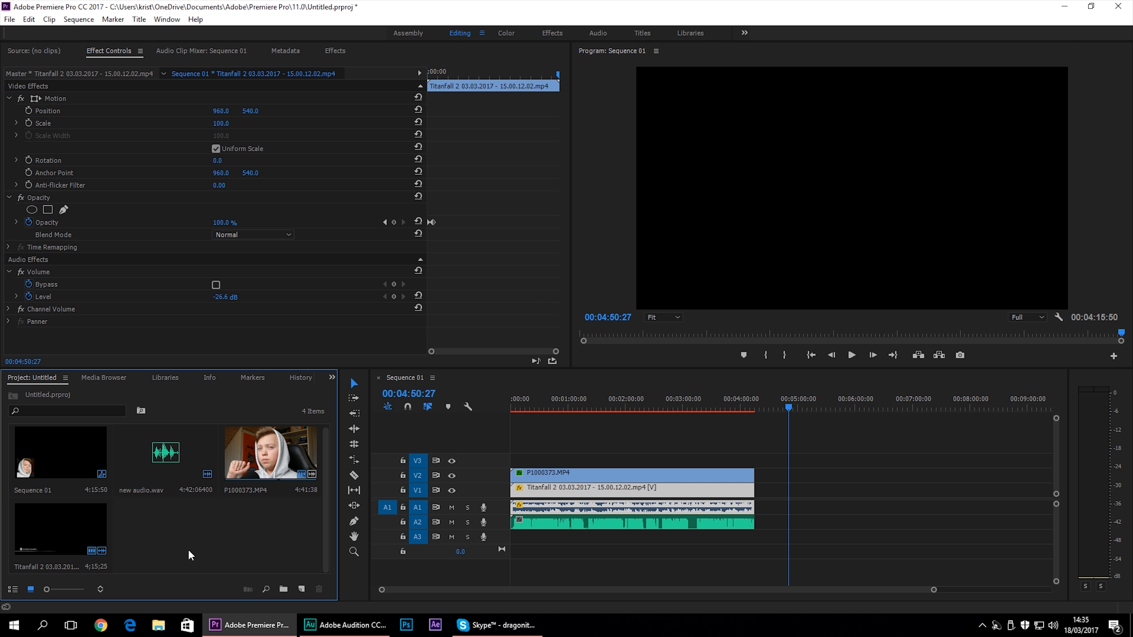
left_click(62, 469)
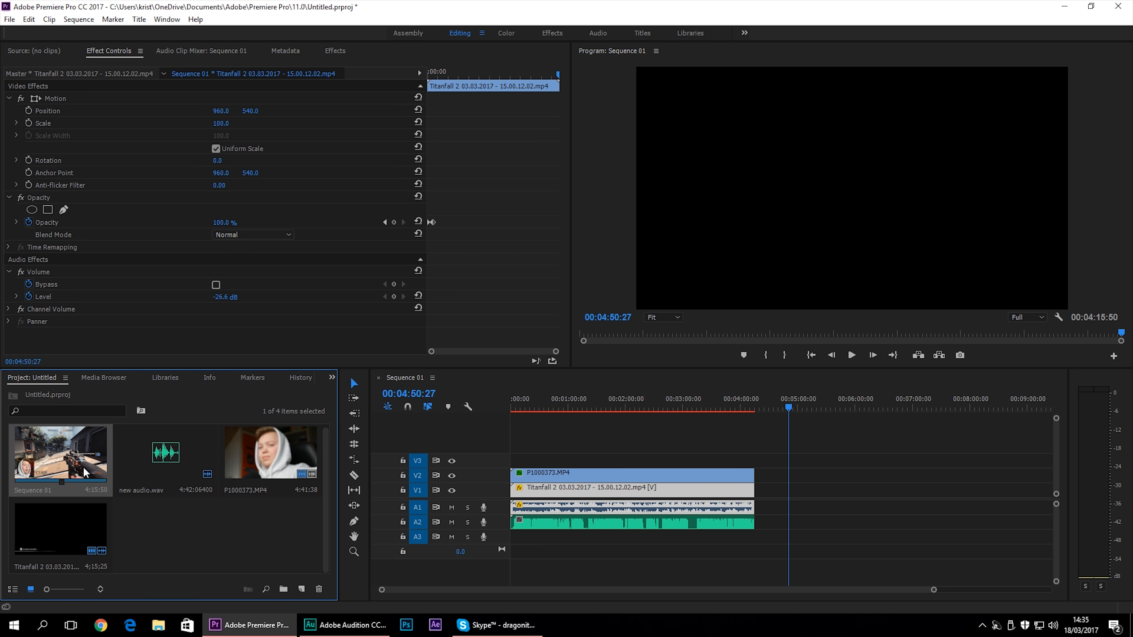
key("ctrl+m")
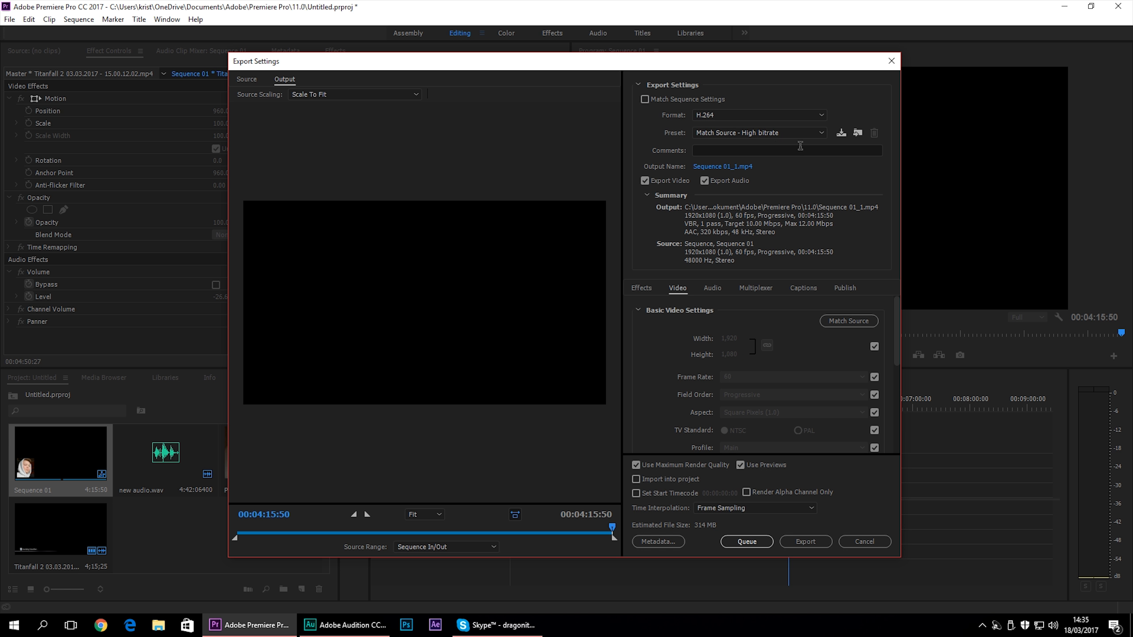
left_click(401, 97)
left_click(406, 91)
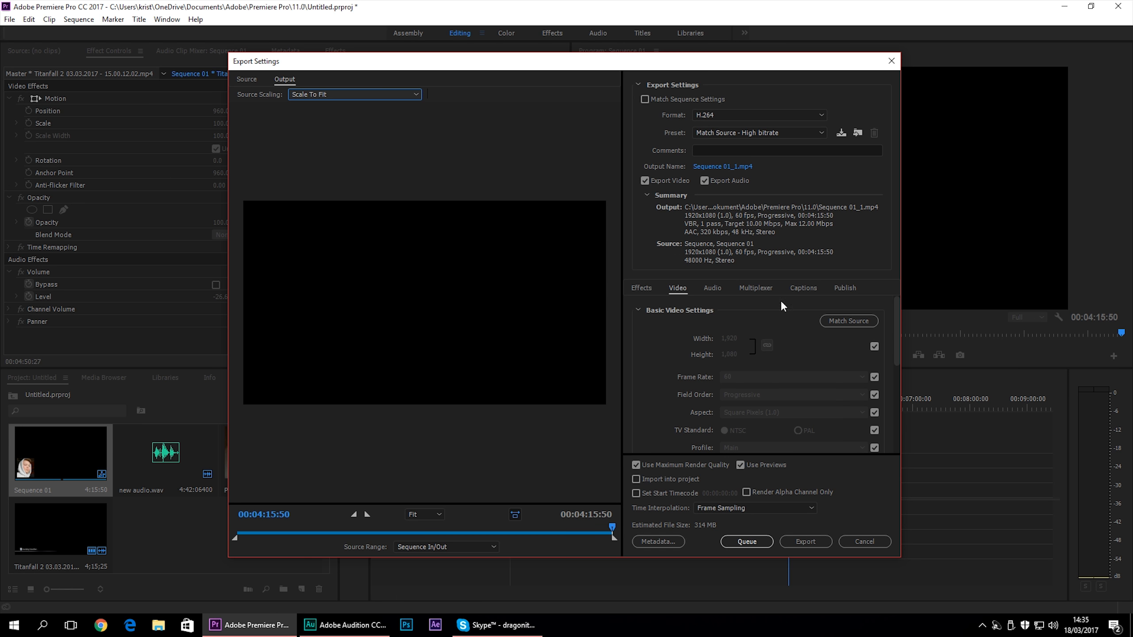
Try the saved export preset "Settings" and return to the Match Source - High bitrate preset
left_click(759, 134)
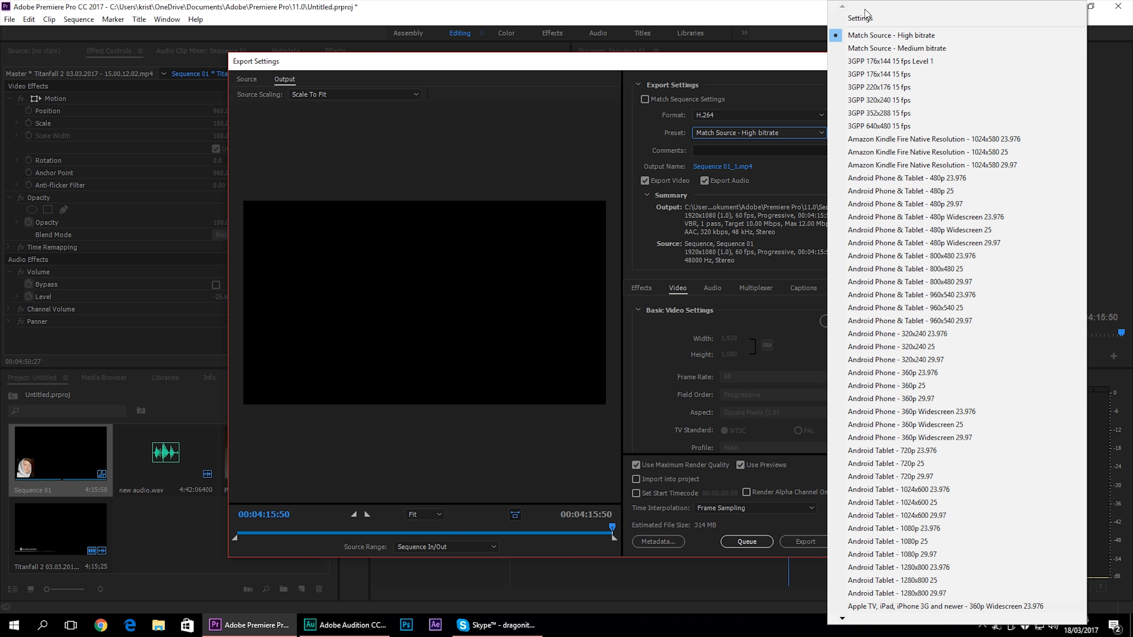
left_click(845, 13)
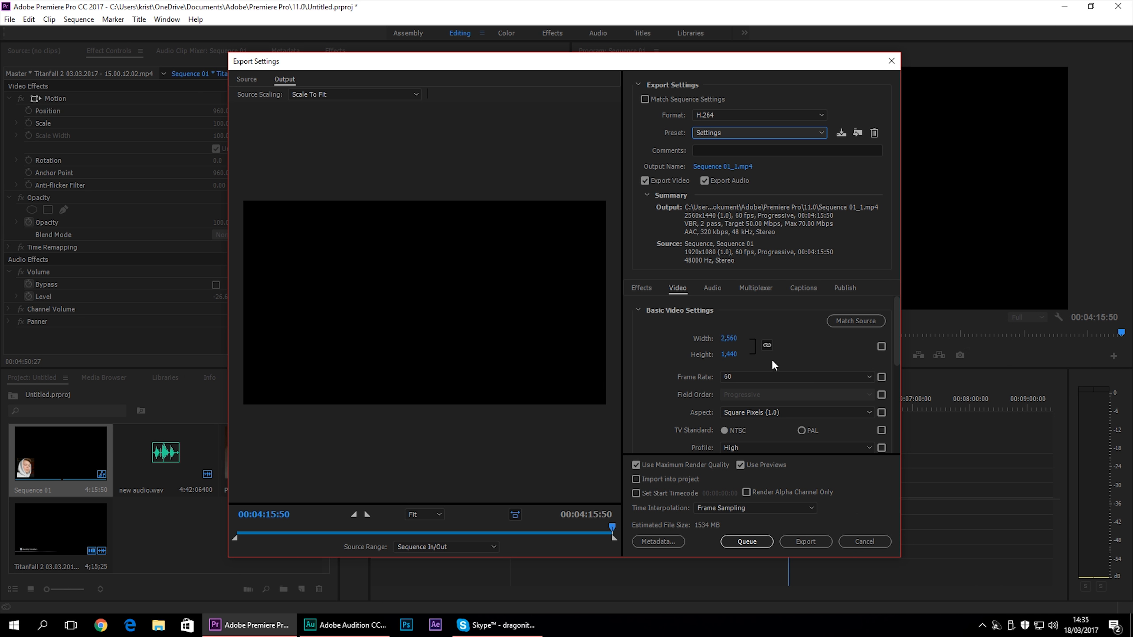
left_click_drag(898, 332, 894, 280)
left_click(754, 132)
left_click(870, 36)
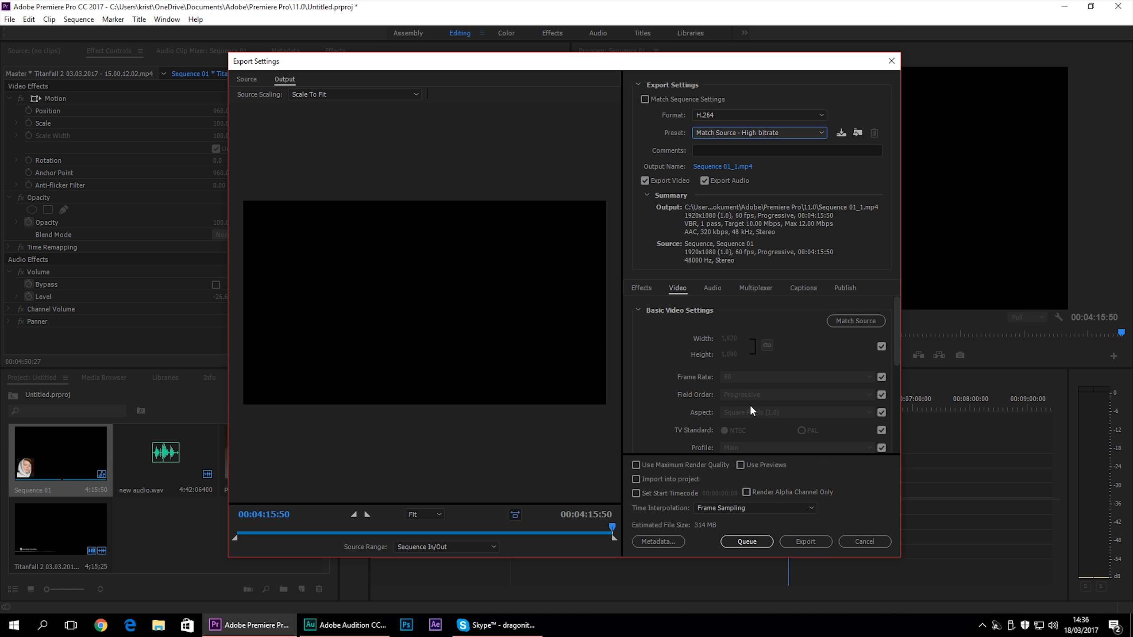
Turn off source matching for the export's frame size, frame rate, field order, aspect, TV standard, profile and level
left_click(881, 346)
left_click(875, 377)
left_click(874, 395)
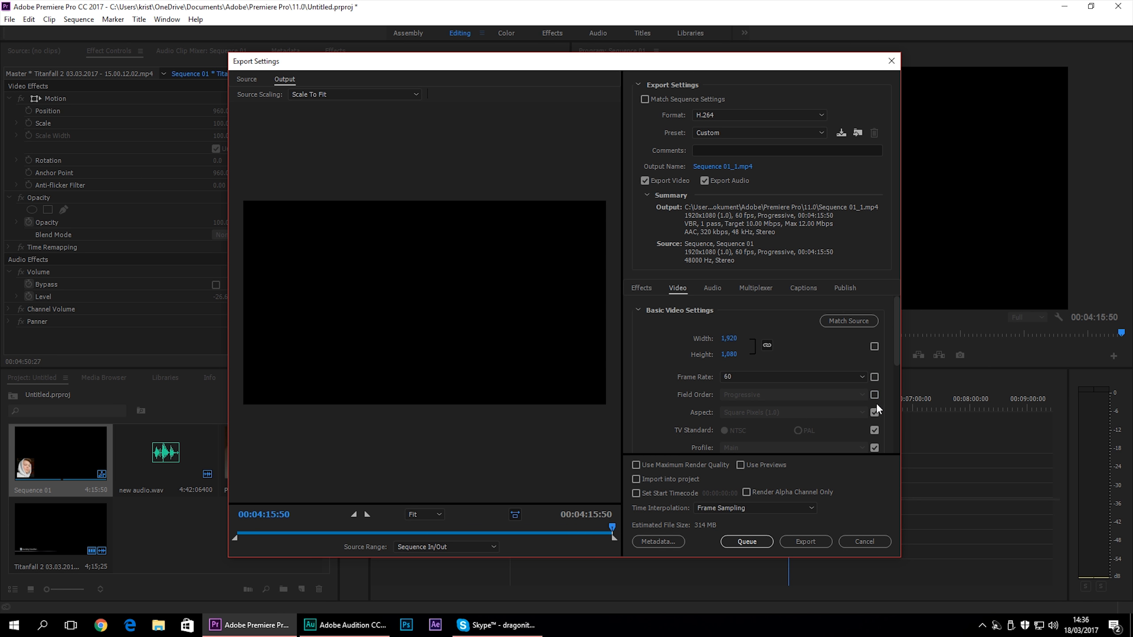
left_click(874, 413)
scroll(900, 379, "down", 4)
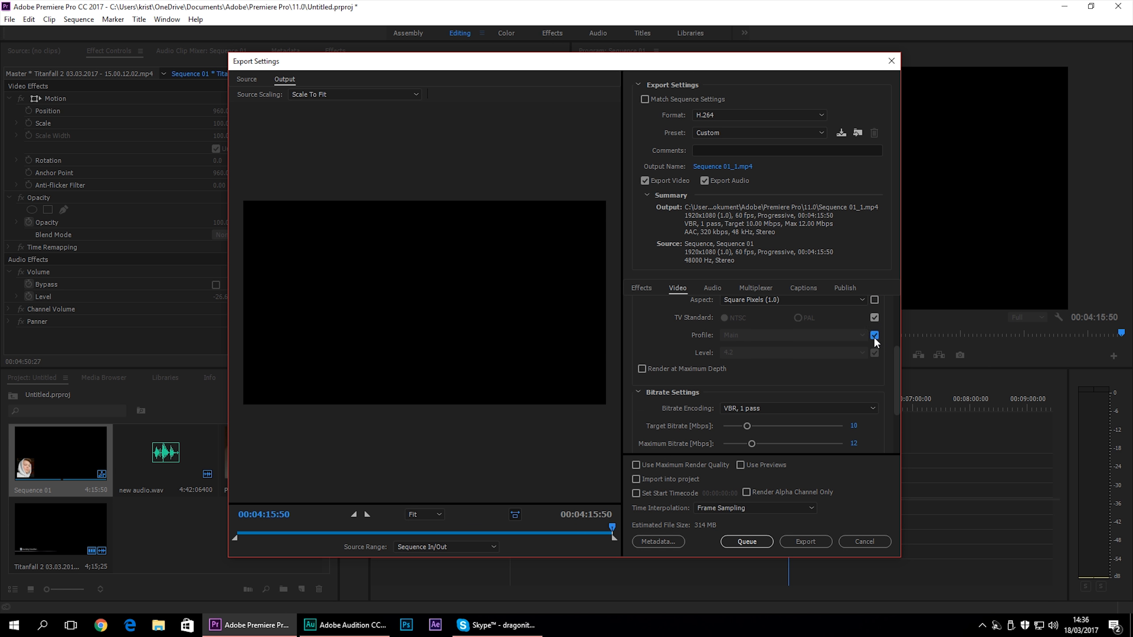
left_click(874, 335)
left_click(875, 353)
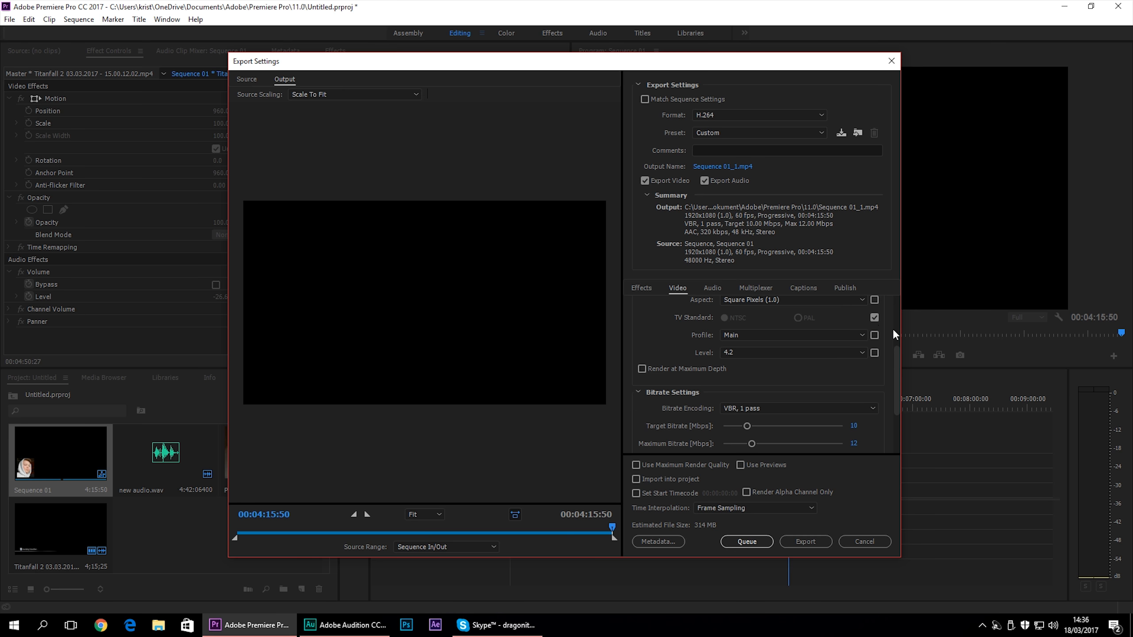
left_click(874, 317)
Enable Use Previews and Use Maximum Render Quality for the export
left_click_drag(898, 363, 901, 305)
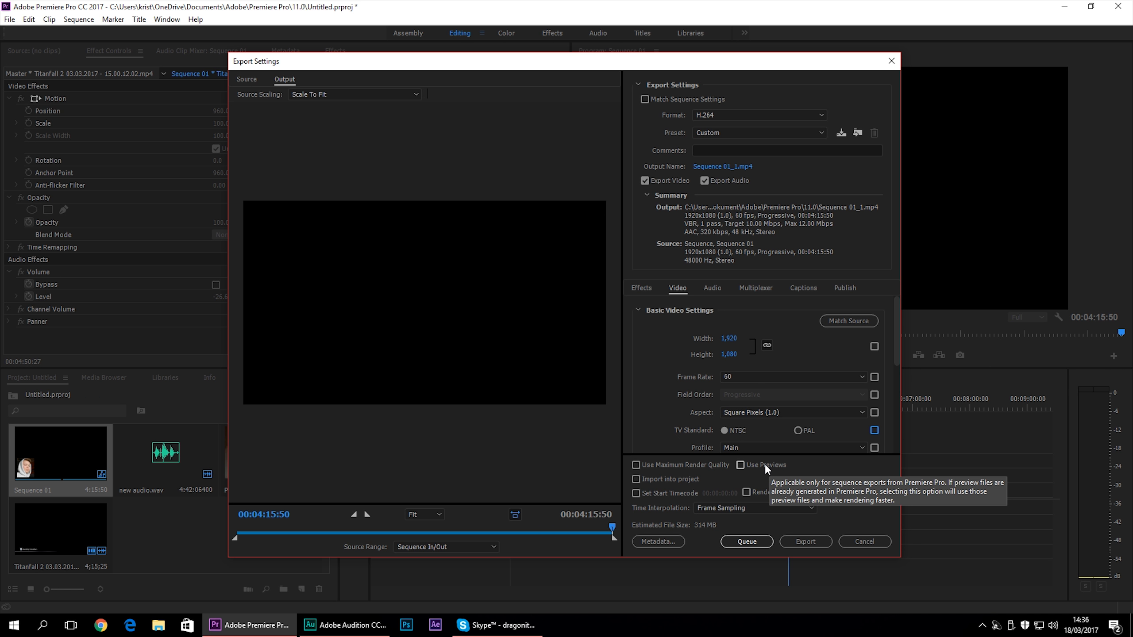
left_click(753, 466)
left_click(687, 466)
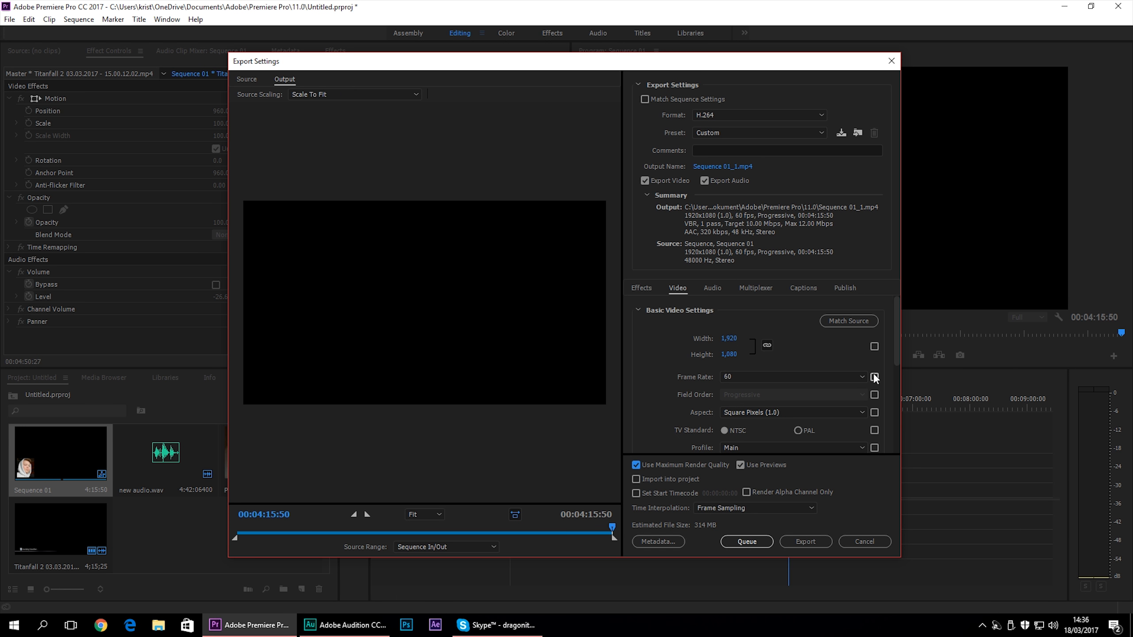
Set the export's profile to High, level to 5.2 and frame size to 3840 × 2160, keeping square pixels
scroll(895, 332, "down", 3)
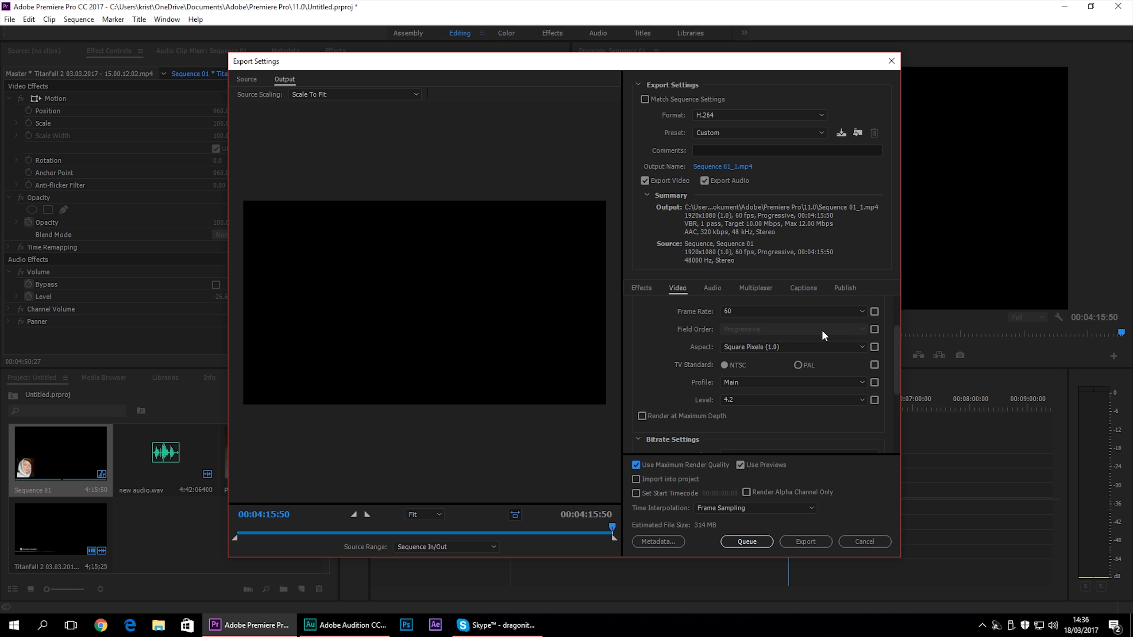
left_click(798, 312)
left_click(744, 468)
left_click(753, 345)
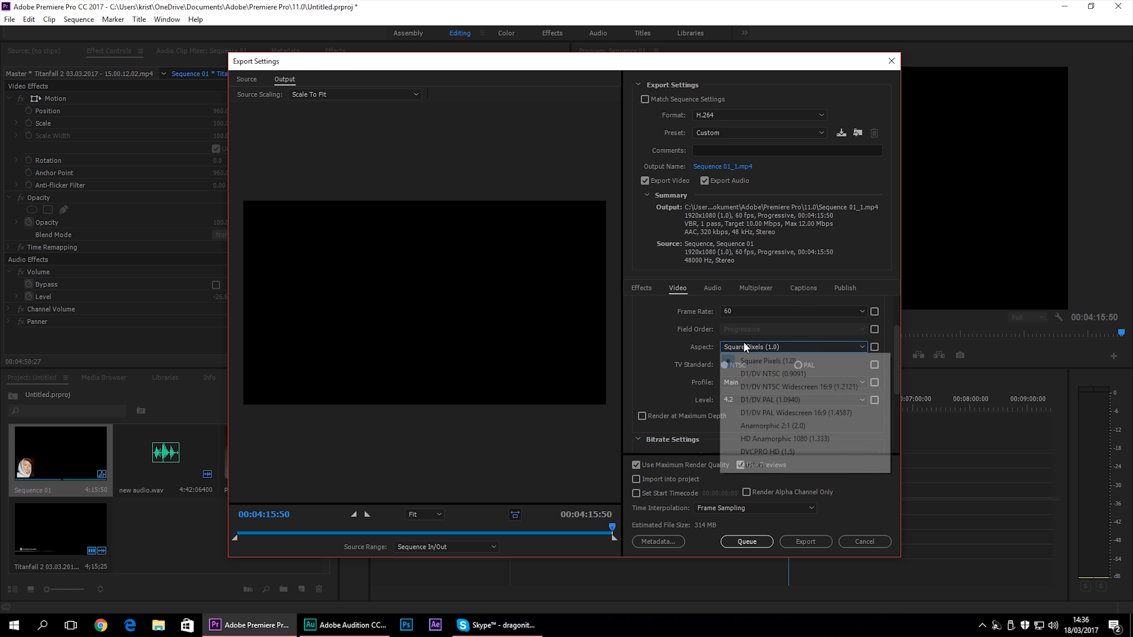
left_click(744, 346)
left_click(756, 383)
left_click(754, 416)
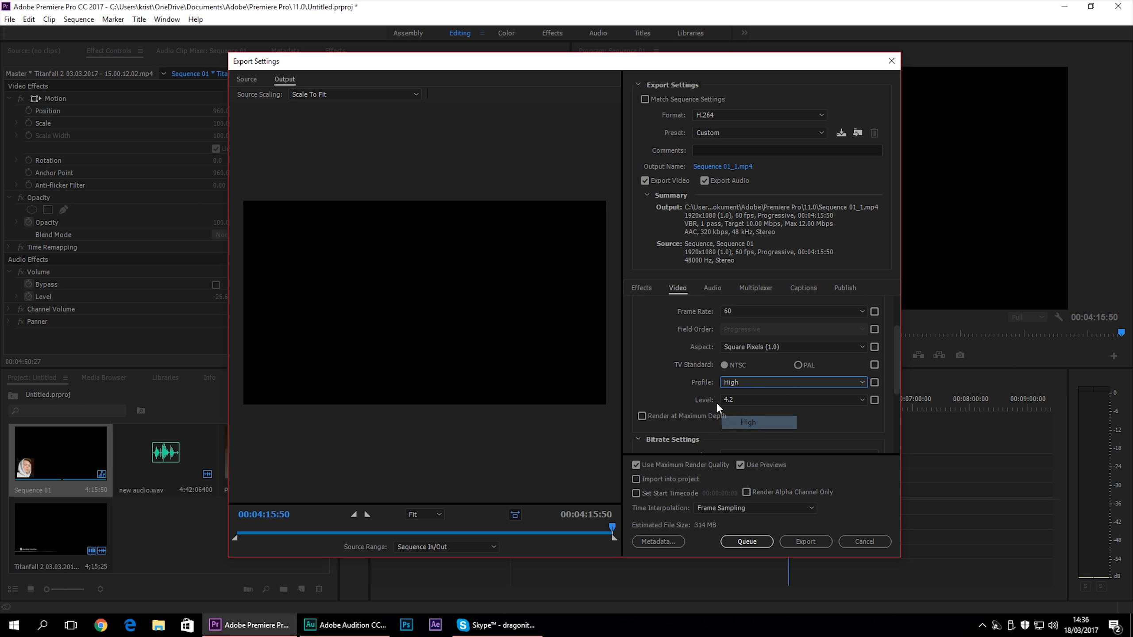
left_click(742, 399)
left_click(745, 386)
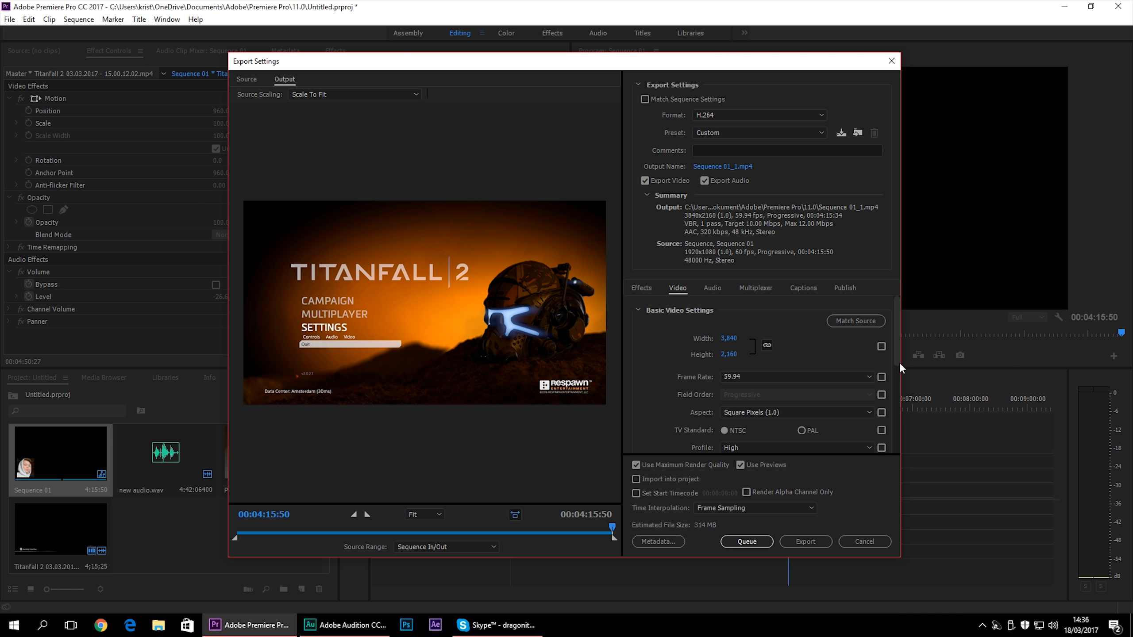
Enable Render at Maximum Depth for the export
scroll(894, 344, "down", 1)
scroll(884, 375, "down", 2)
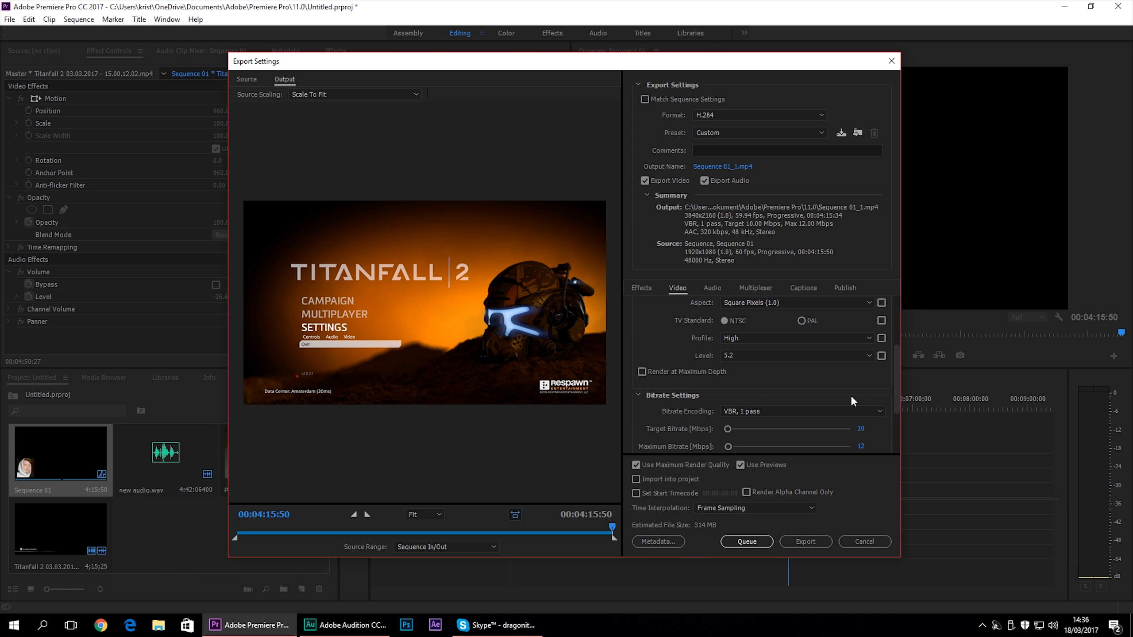
left_click(677, 371)
left_click(831, 410)
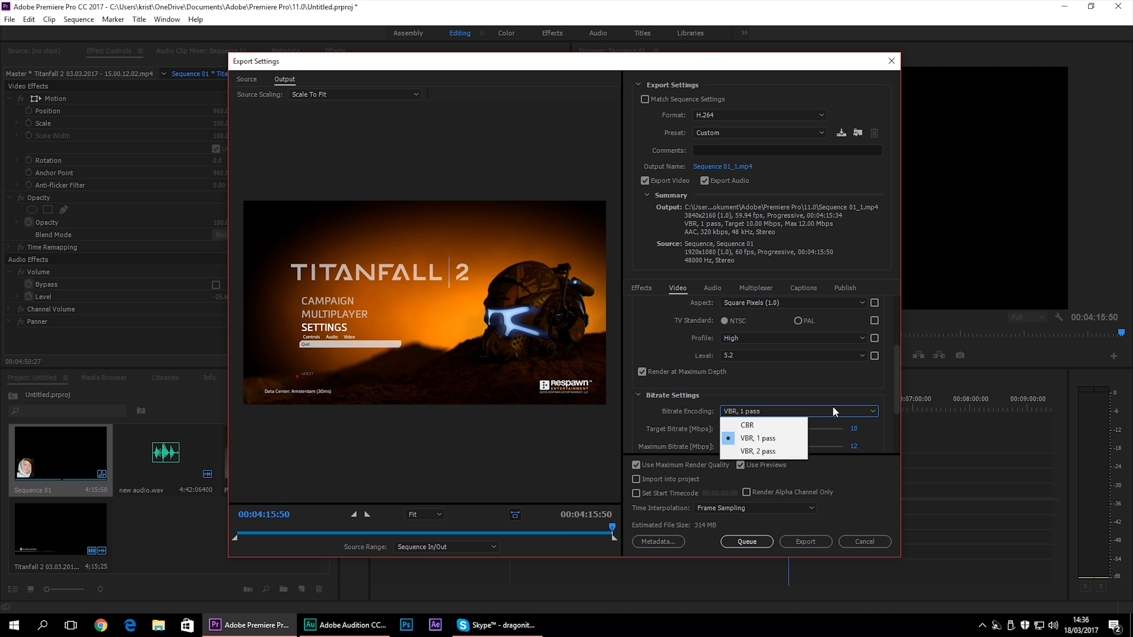
left_click(844, 383)
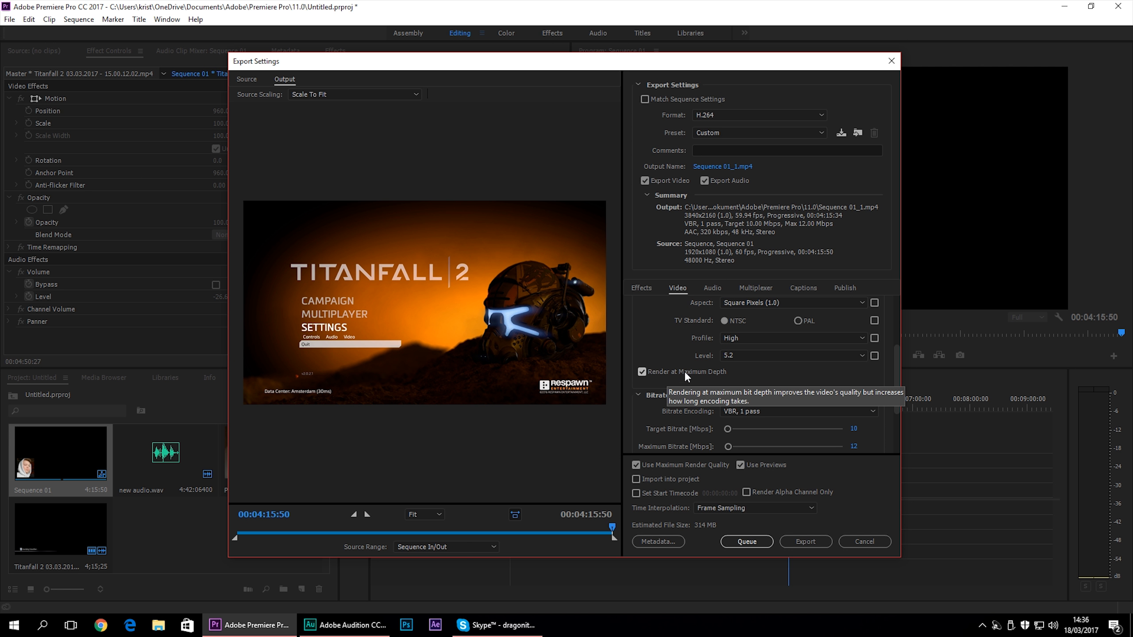
Set the bitrate encoding to VBR, 2 pass, with a 50 Mbps target and a 70 Mbps maximum bitrate
scroll(901, 374, "down", 3)
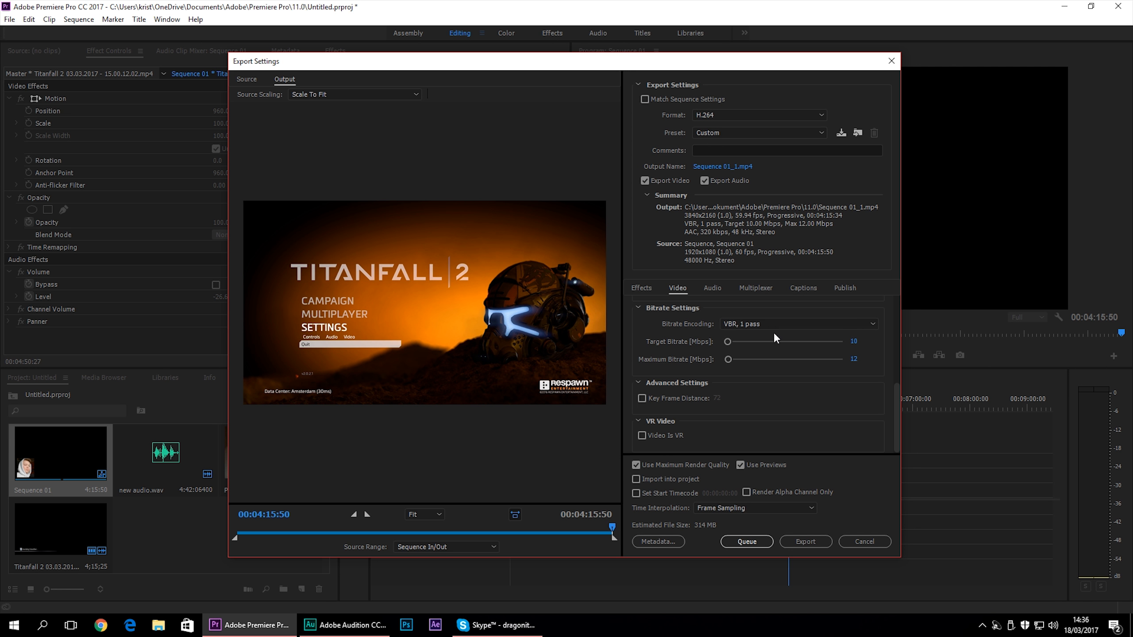
left_click(774, 330)
left_click(757, 365)
left_click(854, 342)
type("50")
key("Return")
left_click(856, 359)
key("Return")
Set the export's frame rate to 60 and its frame width to 2560, with the height kept in proportion
left_click_drag(898, 415, 904, 291)
left_click(741, 377)
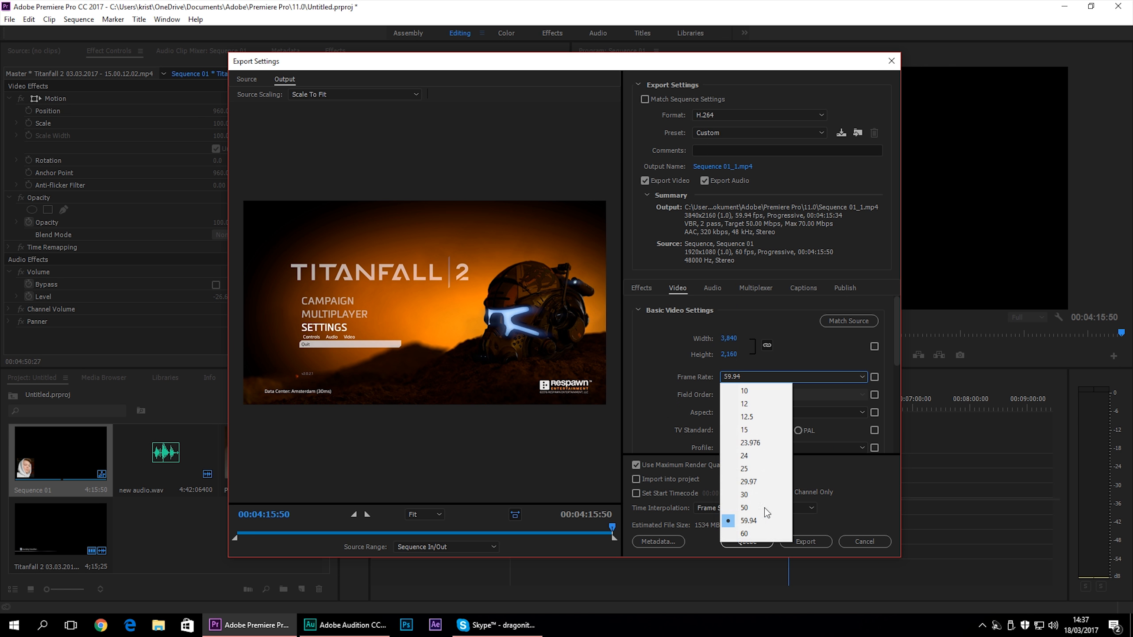
left_click(749, 538)
left_click(729, 339)
type("256")
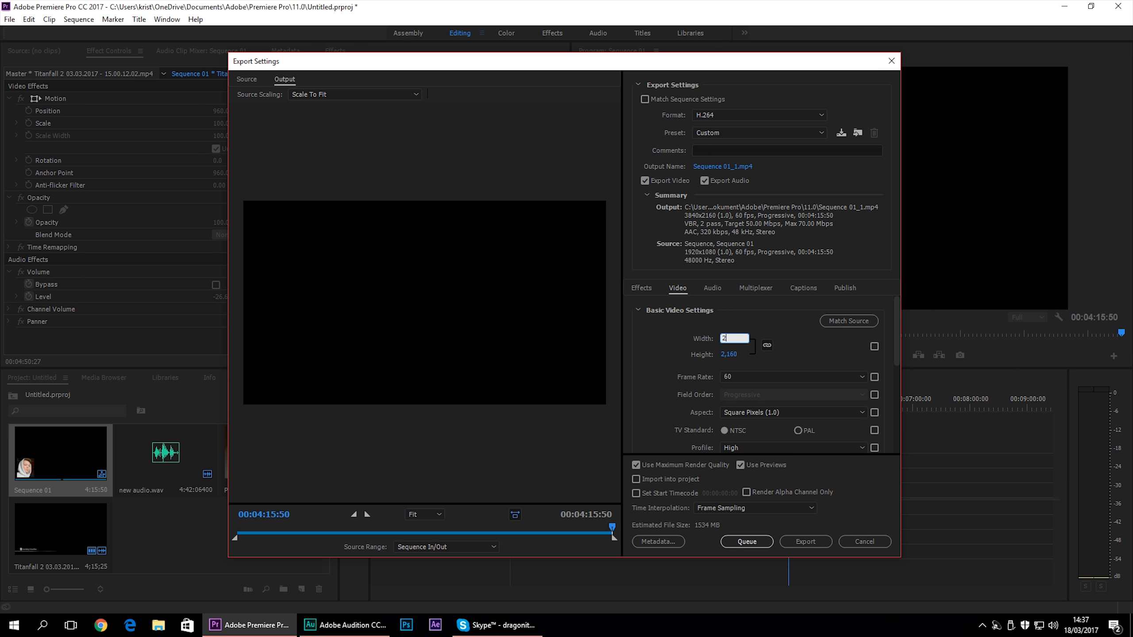
key("Return")
Apply the saved export preset named Settings and check its bitrate values
left_click(792, 131)
left_click(868, 39)
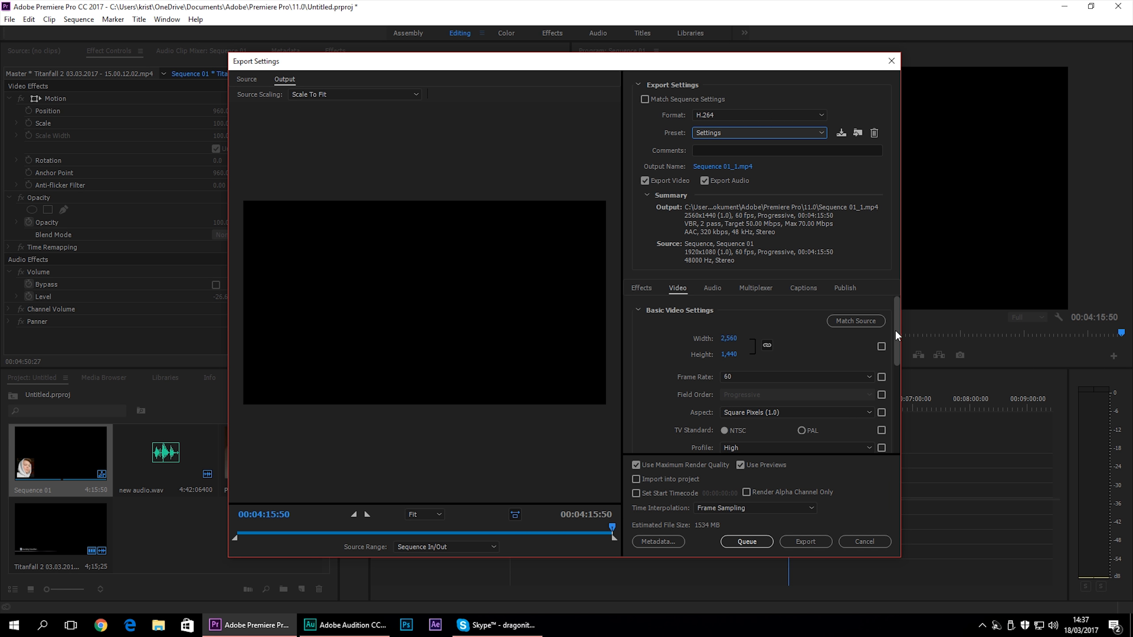
left_click_drag(895, 329, 882, 457)
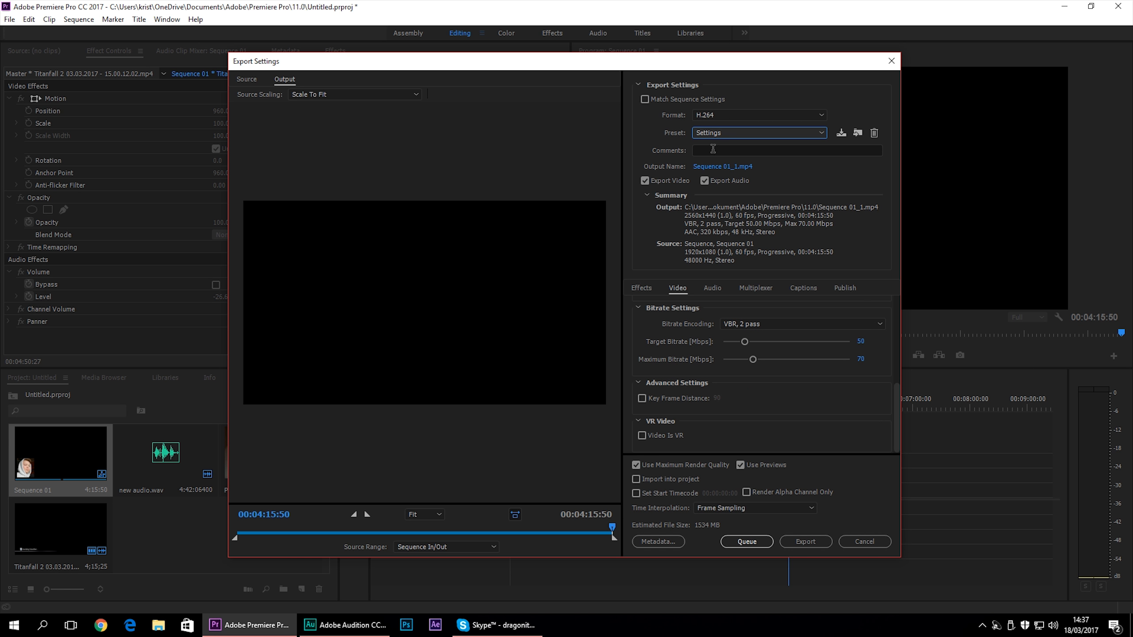
Set the export output to the Video Render folder on the Seagate 1TB (F:) drive, keeping the file name Sequence 01_1.mp4
left_click(742, 168)
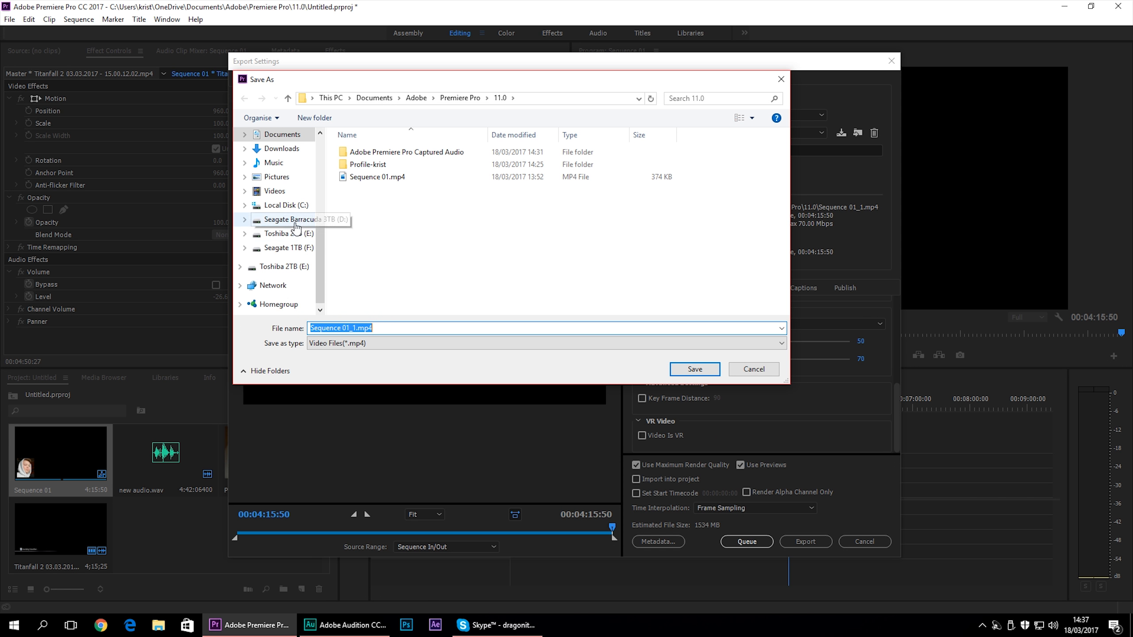
left_click(290, 219)
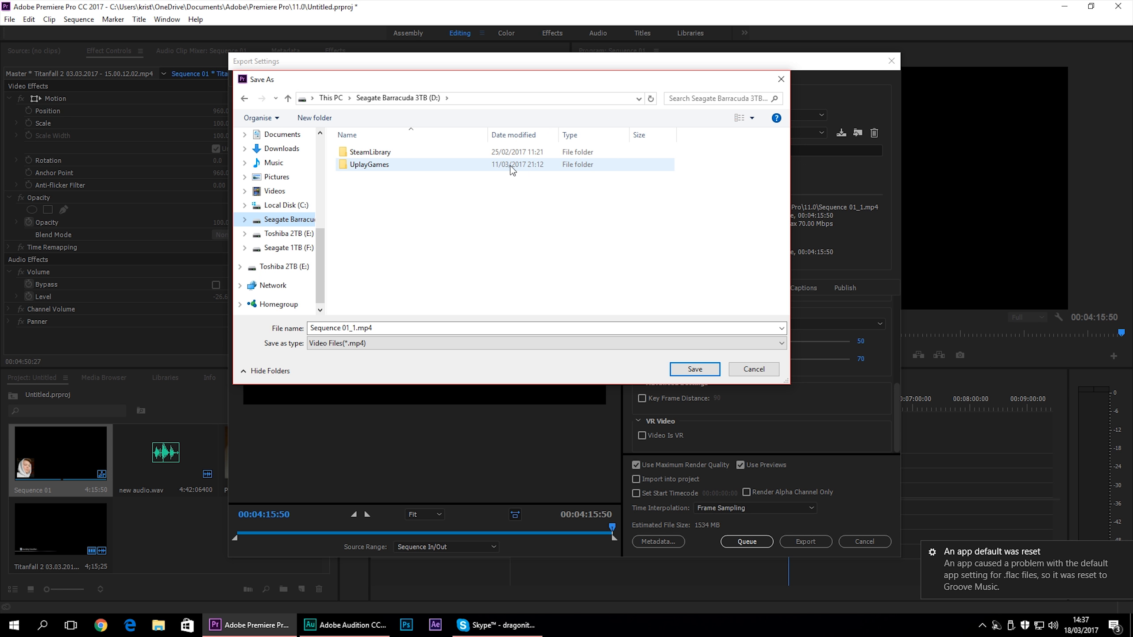
right_click(375, 179)
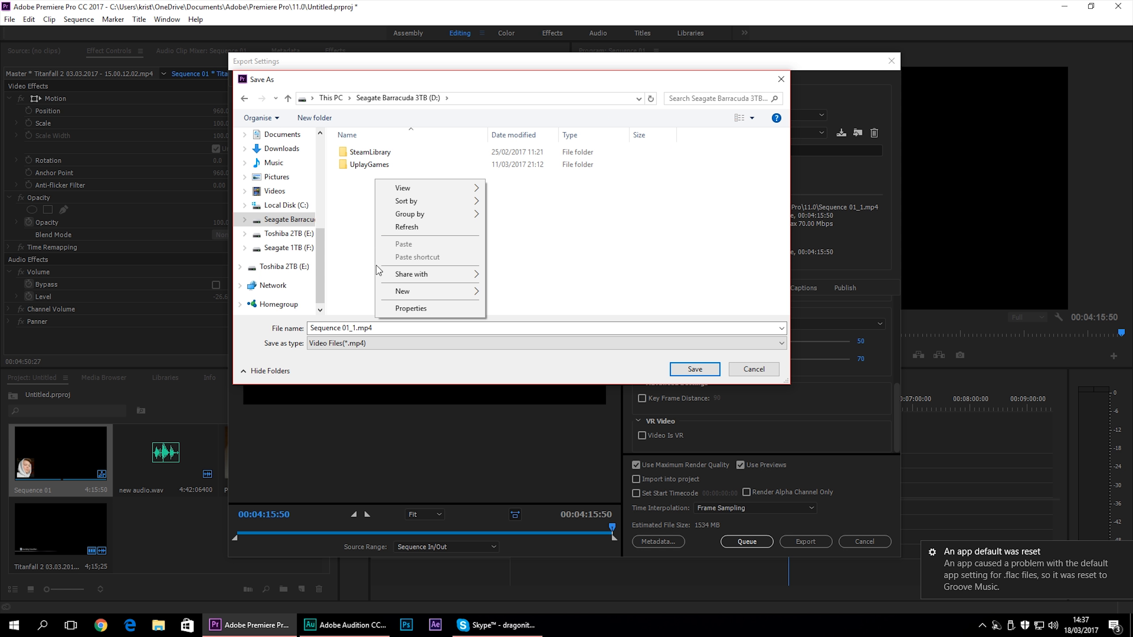
left_click(289, 248)
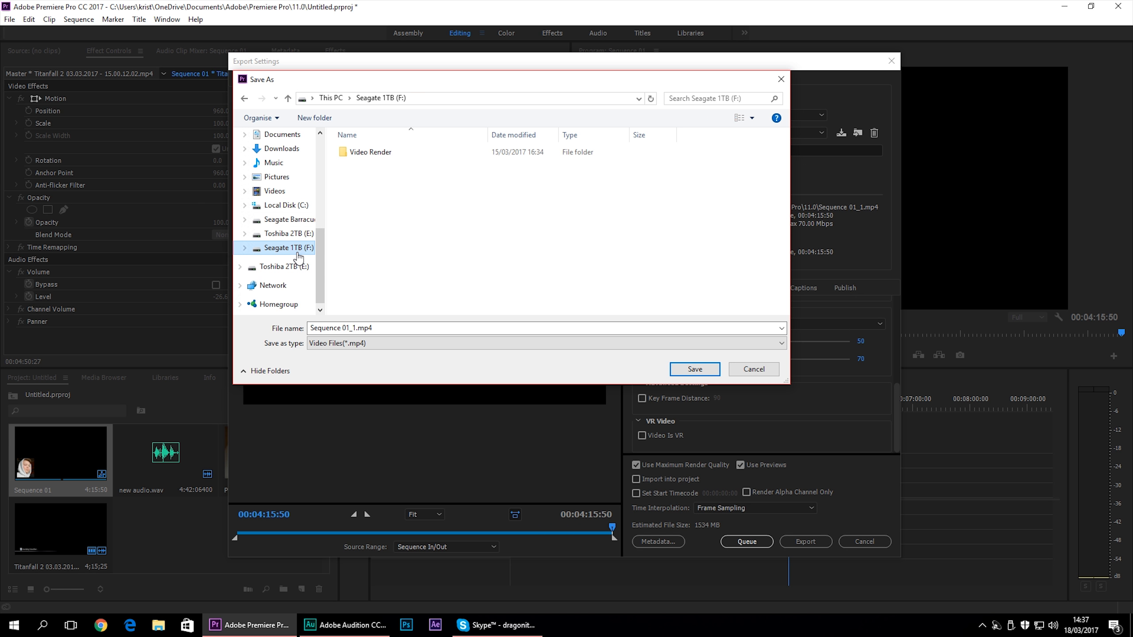
double_click(370, 153)
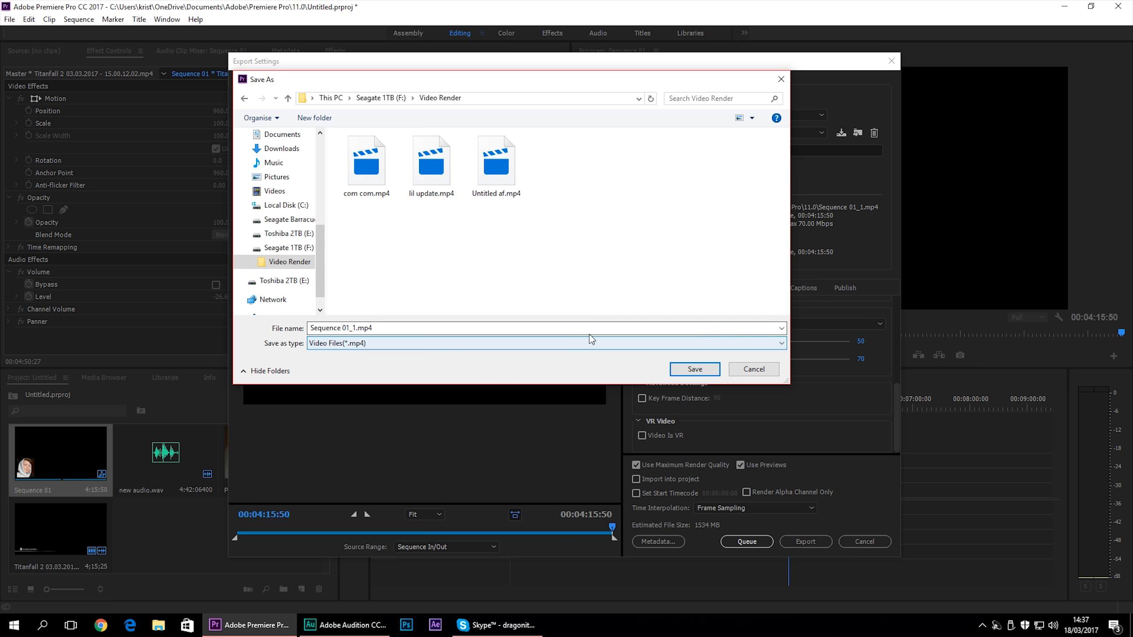
left_click(695, 369)
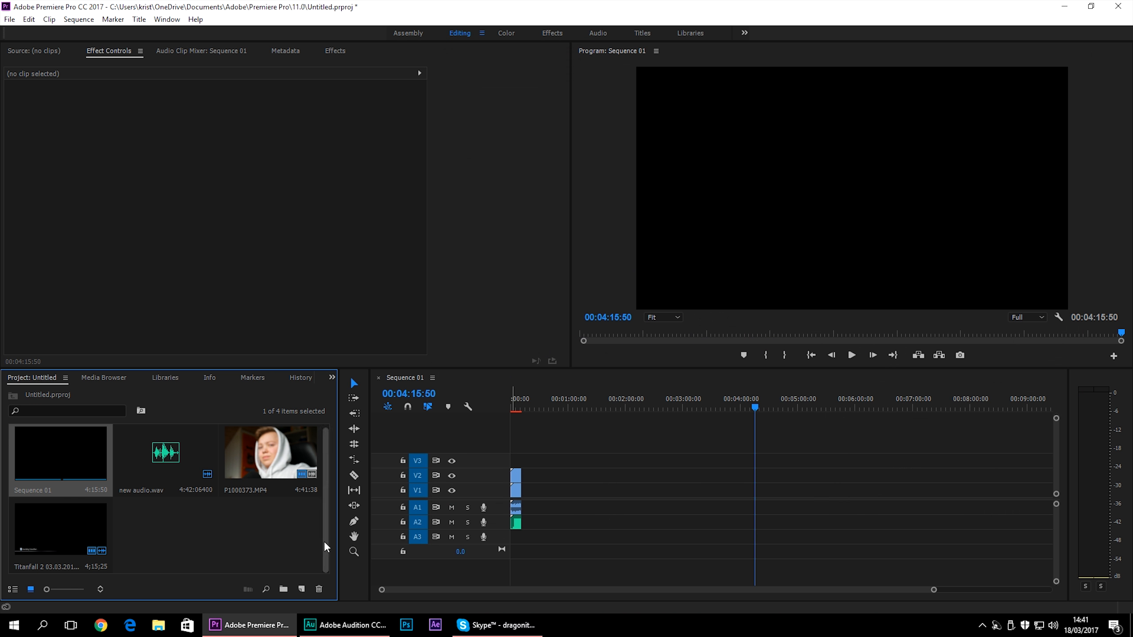
Switch to File Explorer, play Sequence 01.mp4 from the Video Render folder on drive F:, and close the player and folder after checking it
key("super+e")
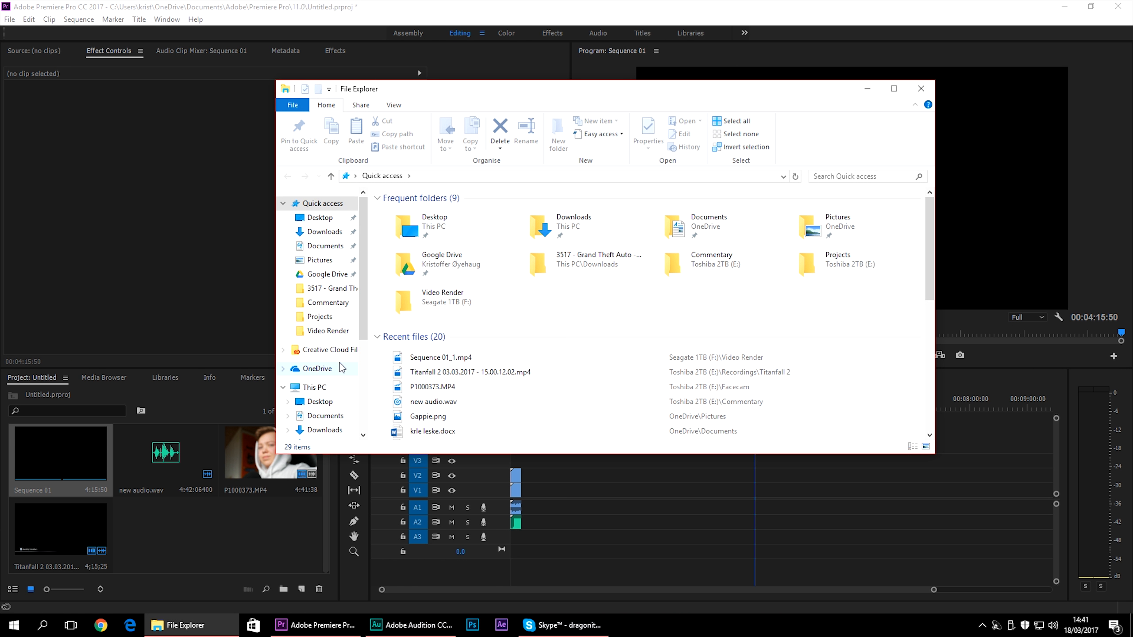
scroll(307, 386, "down", 3)
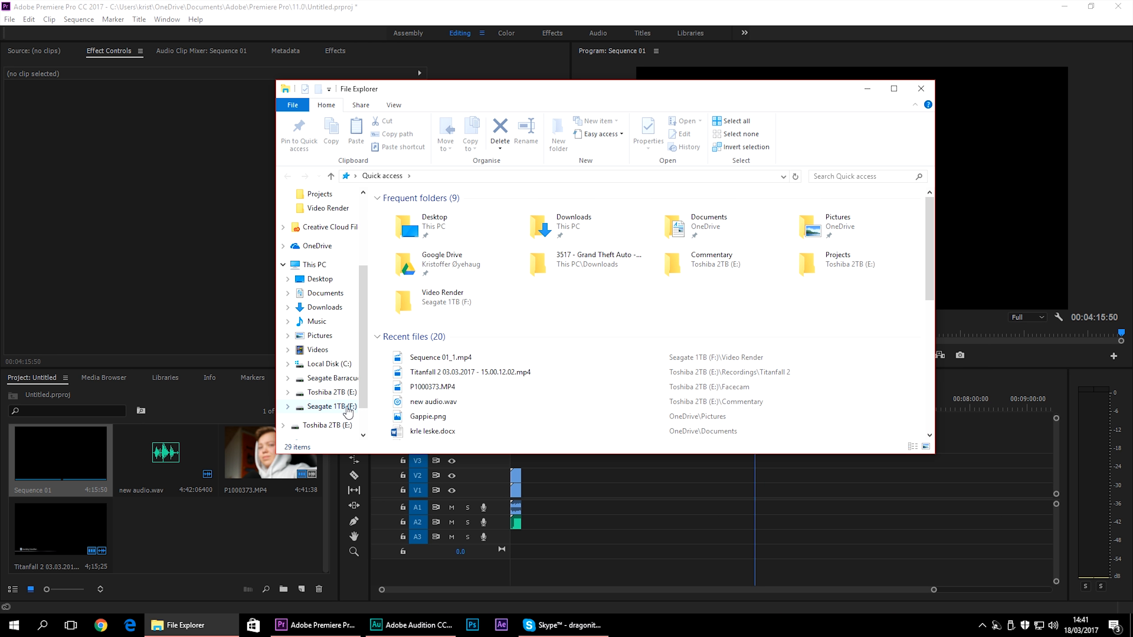
left_click(348, 411)
double_click(466, 211)
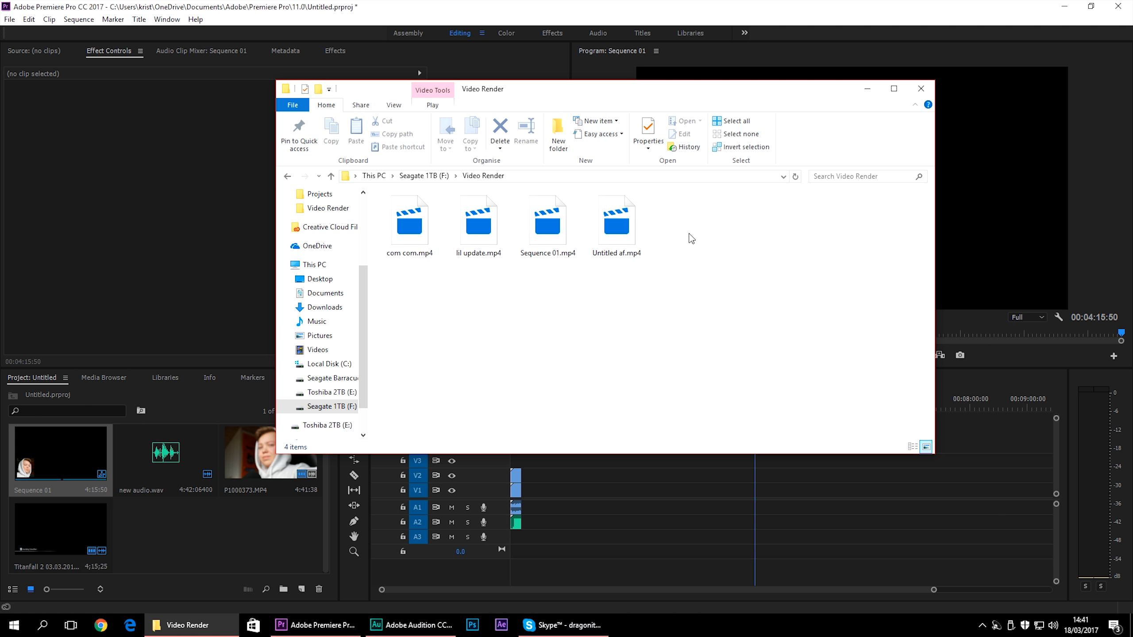
double_click(563, 227)
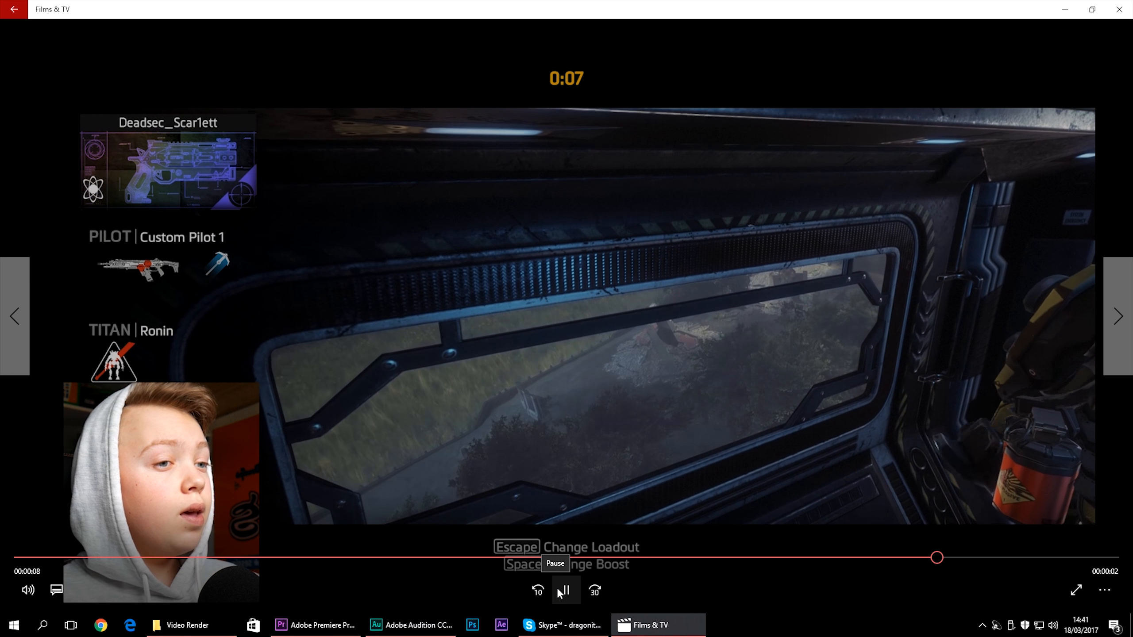
left_click(564, 591)
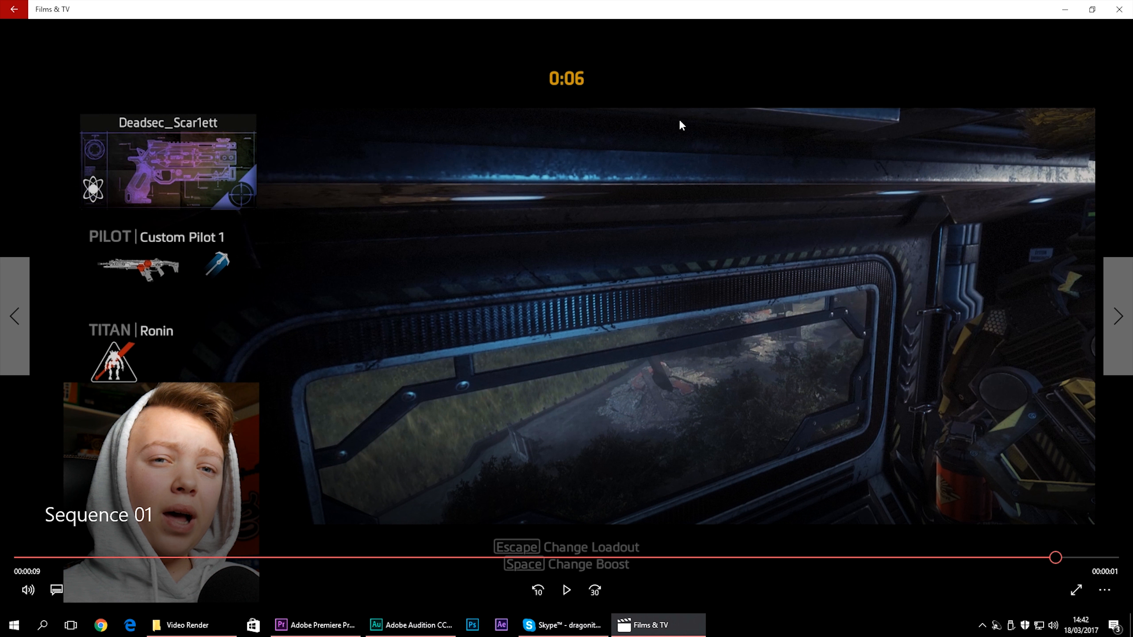
left_click(1118, 9)
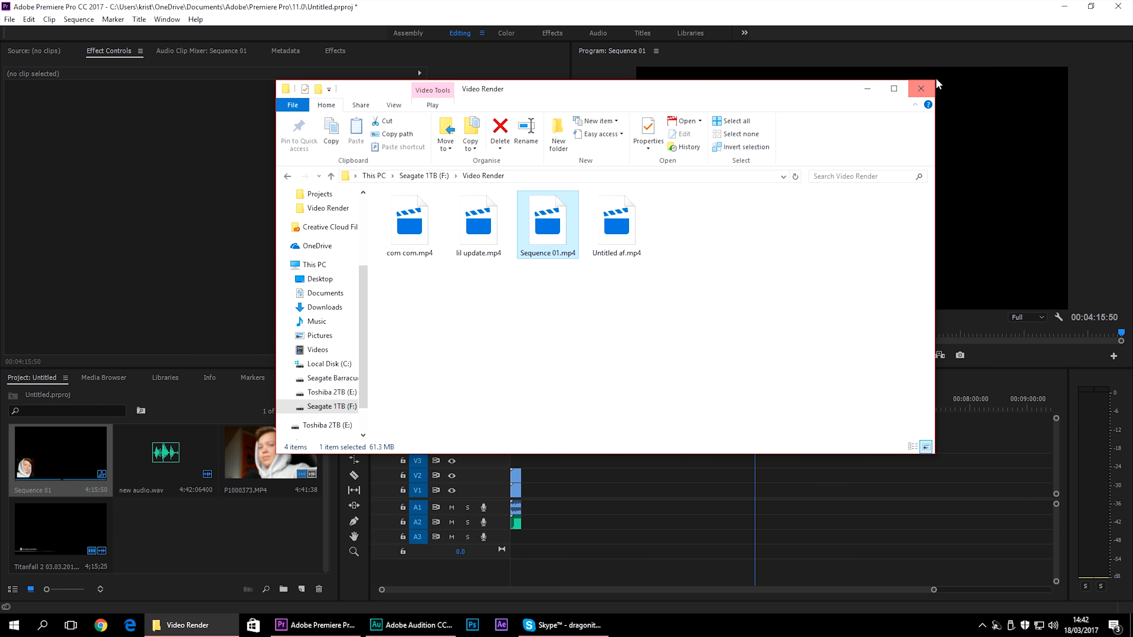
left_click(930, 85)
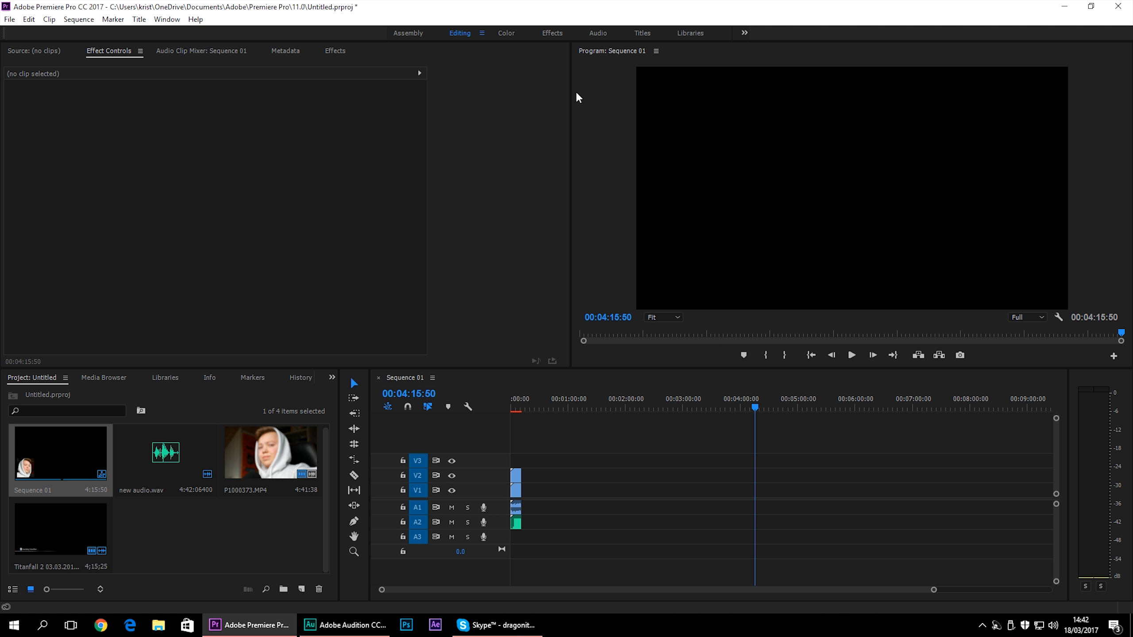
Quit Premiere Pro without saving the changes to the Untitled project
left_click(1119, 6)
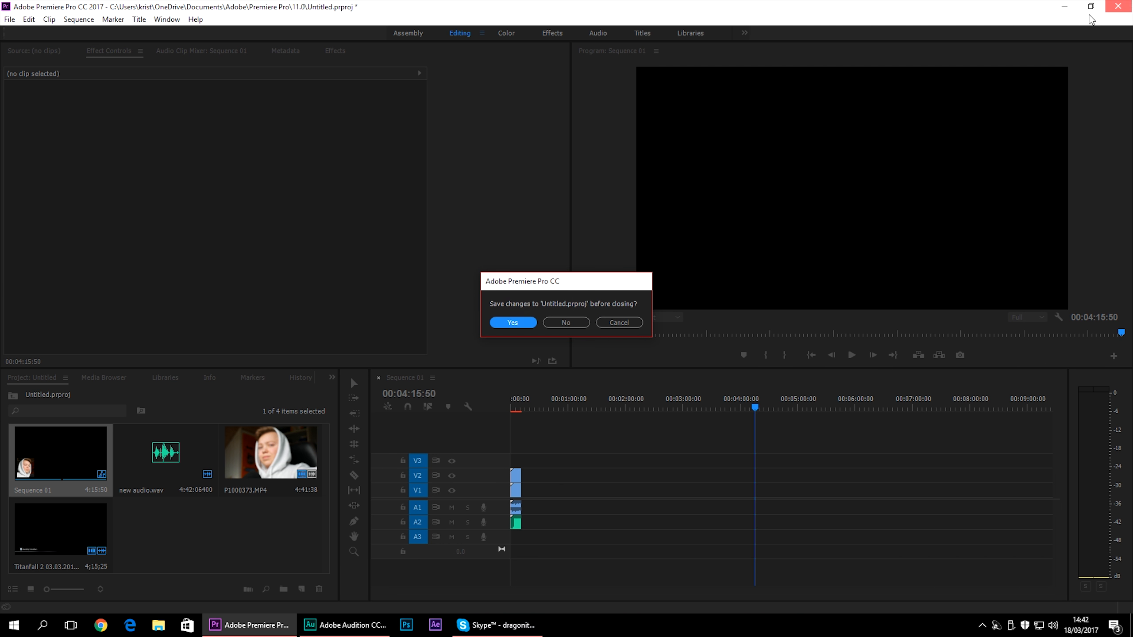
left_click(567, 322)
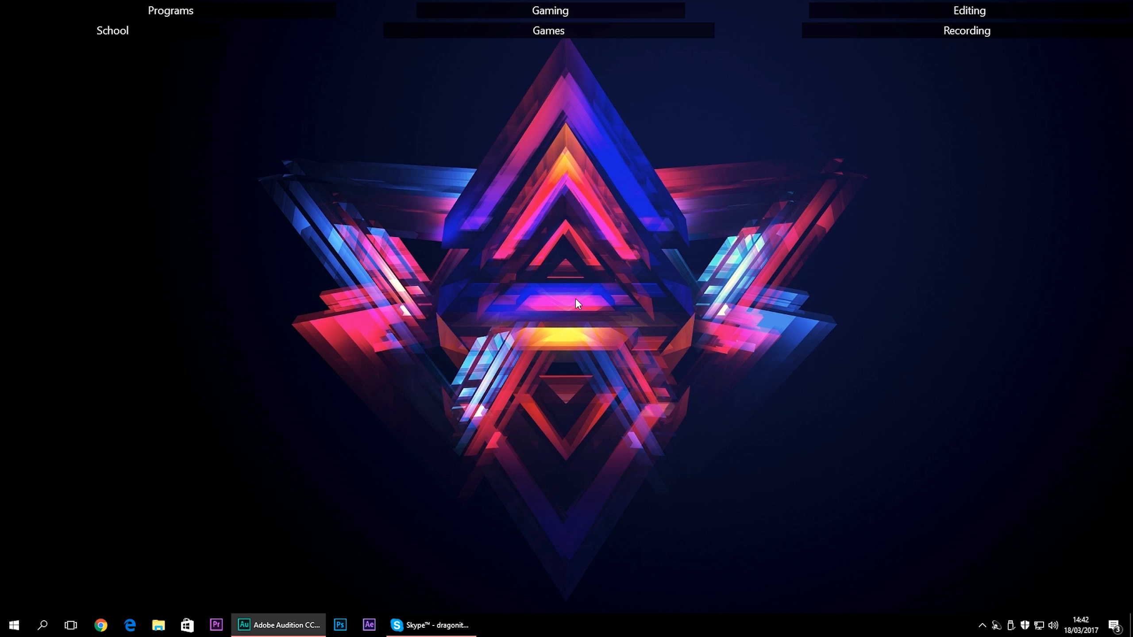